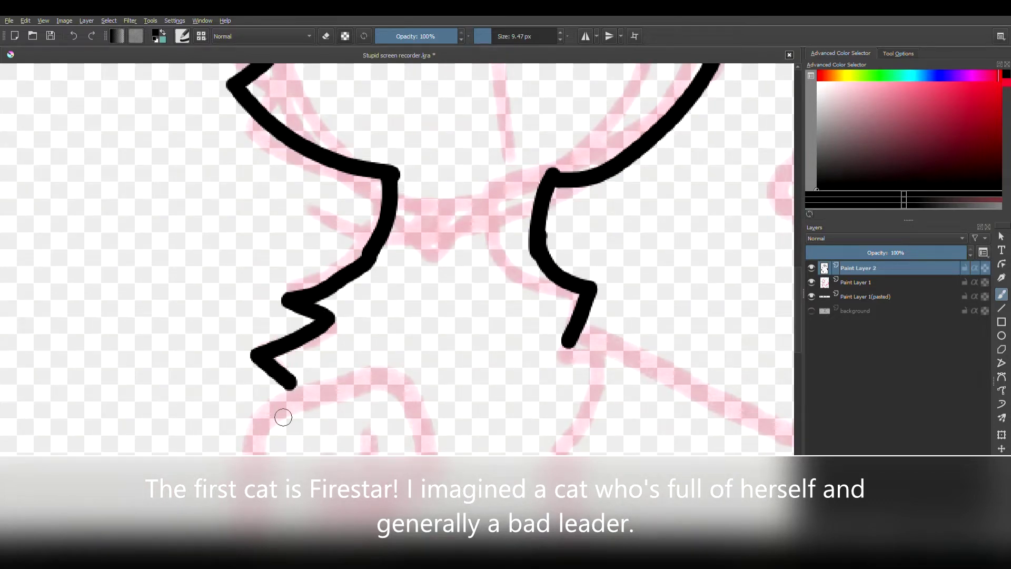
Step: Ink the raised front paw over the pink sketch, with a rounded outline and two curved toe lines
{"action": "scroll", "coordinate": [294, 389], "scroll_direction": "down", "scroll_amount": 4}
{"action": "scroll", "coordinate": [284, 379], "scroll_direction": "up", "scroll_amount": 5}
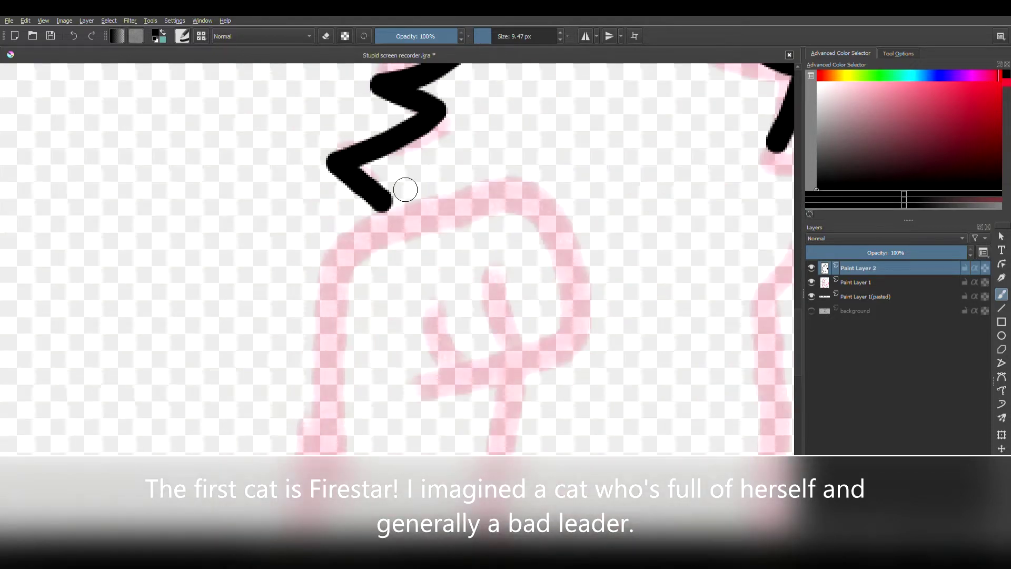
{"action": "mouse_move", "coordinate": [348, 247]}
{"action": "left_mouse_down"}
{"action": "mouse_move", "coordinate": [379, 215]}
{"action": "mouse_move", "coordinate": [491, 188]}
{"action": "mouse_move", "coordinate": [553, 227]}
{"action": "mouse_move", "coordinate": [463, 394]}
{"action": "left_mouse_up"}
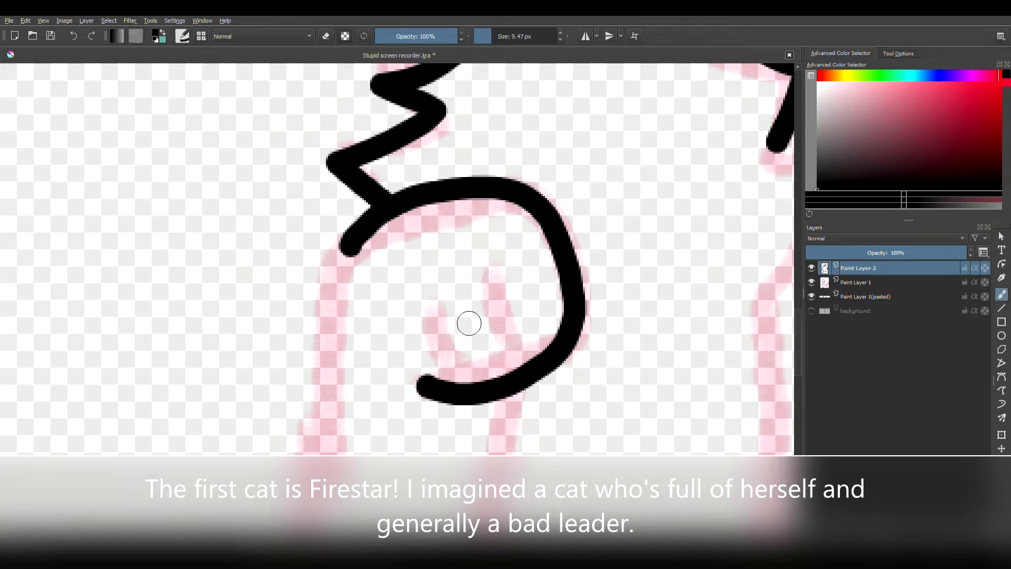
{"action": "left_click_drag", "start_coordinate": [506, 273], "coordinate": [545, 355]}
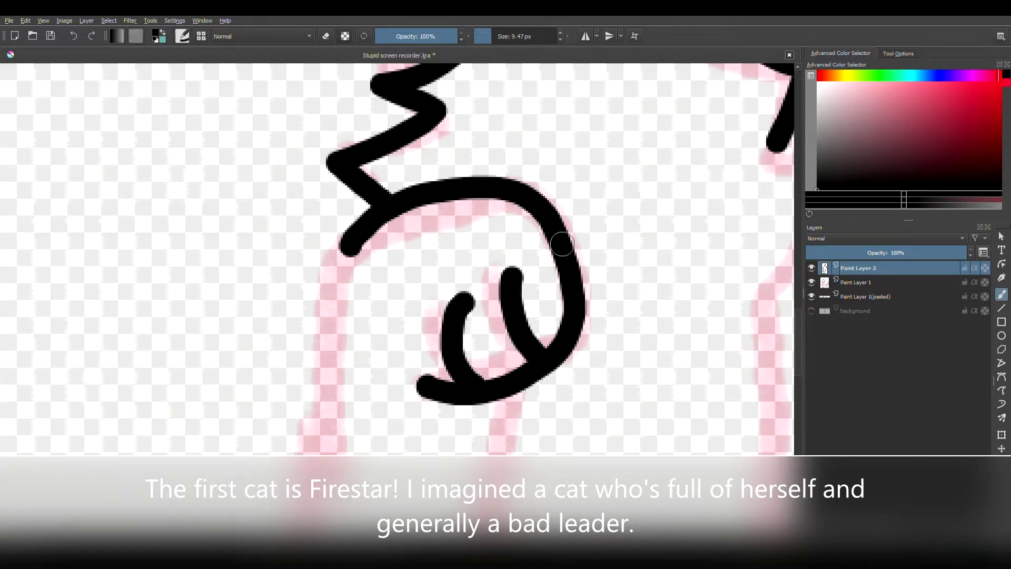
{"action": "scroll", "coordinate": [545, 356], "scroll_direction": "down", "scroll_amount": 5}
{"action": "scroll", "coordinate": [377, 176], "scroll_direction": "up", "scroll_amount": 5}
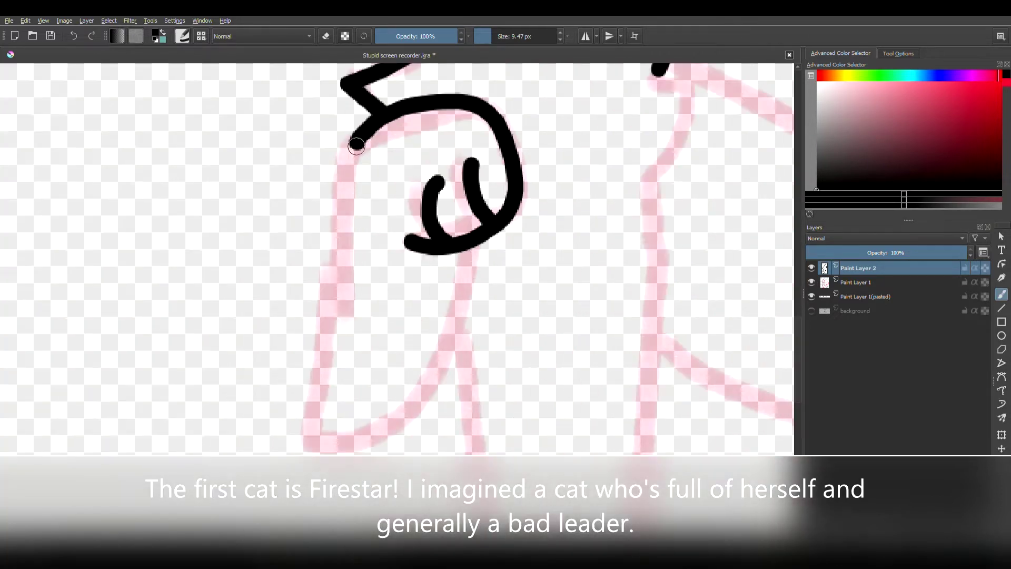
{"action": "left_click_drag", "start_coordinate": [356, 146], "coordinate": [402, 404]}
{"action": "left_click_drag", "start_coordinate": [451, 441], "coordinate": [471, 247]}
{"action": "scroll", "coordinate": [444, 327], "scroll_direction": "down", "scroll_amount": 5}
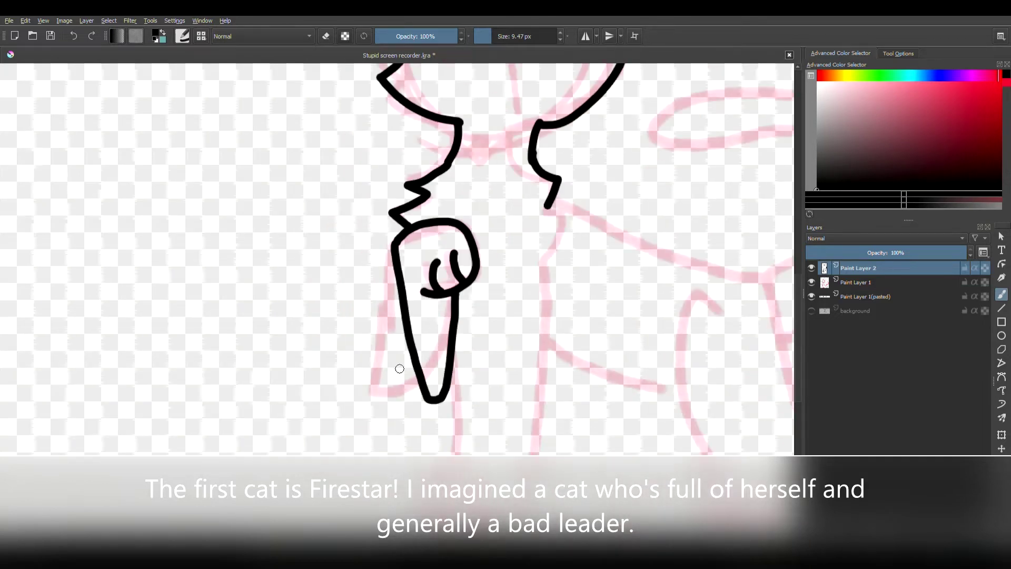
{"action": "scroll", "coordinate": [217, 228], "scroll_direction": "up", "scroll_amount": 5}
{"action": "left_click", "coordinate": [73, 36]}
{"action": "left_click", "coordinate": [74, 36]}
Step: Ink the raised foreleg along the sketch, running down from the paw to the pointed bend and back up
{"action": "scroll", "coordinate": [479, 291], "scroll_direction": "down", "scroll_amount": 2}
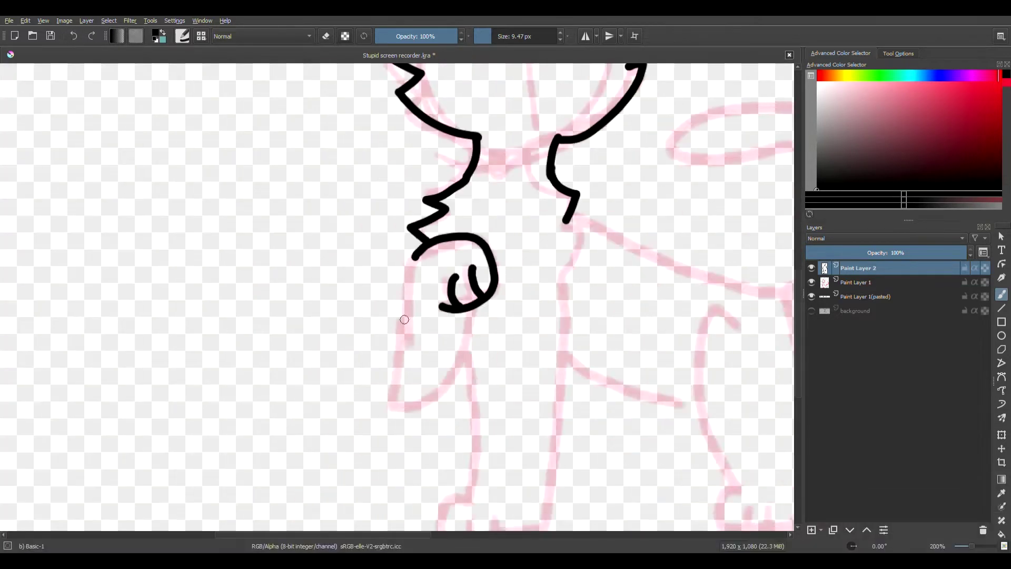
{"action": "scroll", "coordinate": [405, 317], "scroll_direction": "up", "scroll_amount": 2}
{"action": "mouse_move", "coordinate": [439, 183]}
{"action": "left_mouse_down"}
{"action": "mouse_move", "coordinate": [399, 481]}
{"action": "mouse_move", "coordinate": [441, 490]}
{"action": "mouse_move", "coordinate": [517, 372]}
{"action": "mouse_move", "coordinate": [545, 284]}
{"action": "left_mouse_up"}
{"action": "scroll", "coordinate": [333, 381], "scroll_direction": "down", "scroll_amount": 6}
{"action": "scroll", "coordinate": [333, 381], "scroll_direction": "up", "scroll_amount": 5}
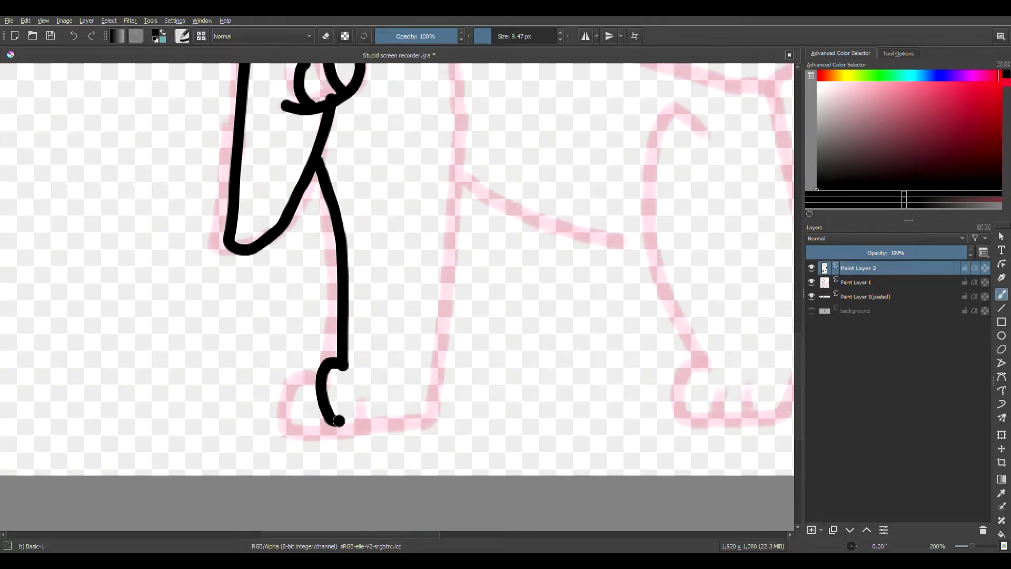
{"action": "left_click_drag", "start_coordinate": [419, 397], "coordinate": [416, 121]}
{"action": "scroll", "coordinate": [416, 210], "scroll_direction": "down", "scroll_amount": 5}
{"action": "scroll", "coordinate": [174, 263], "scroll_direction": "up", "scroll_amount": 5}
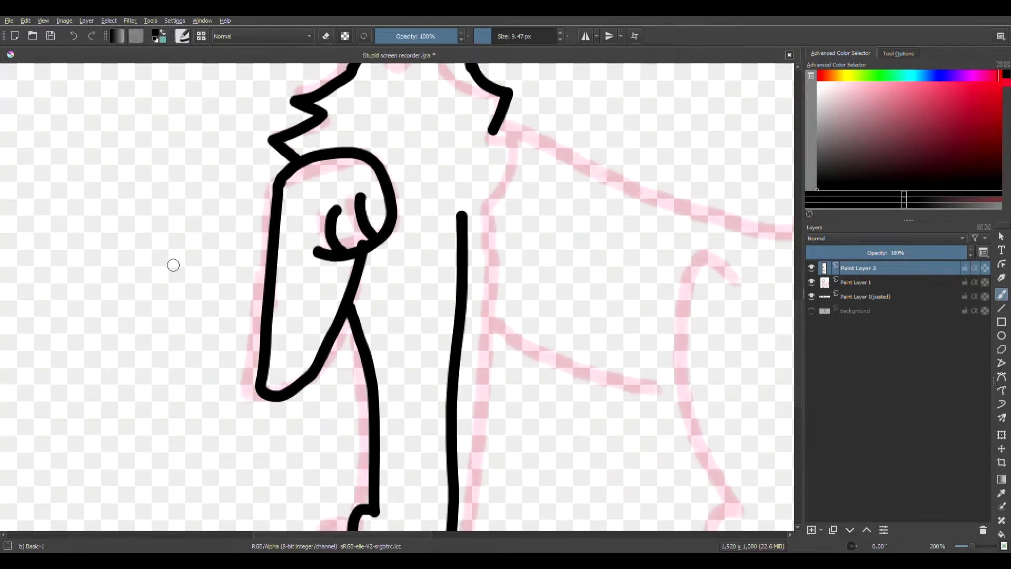
{"action": "left_click", "coordinate": [74, 36]}
Step: Ink the standing front leg and its paw, adding three short toe lines
{"action": "scroll", "coordinate": [316, 522], "scroll_direction": "down", "scroll_amount": 2}
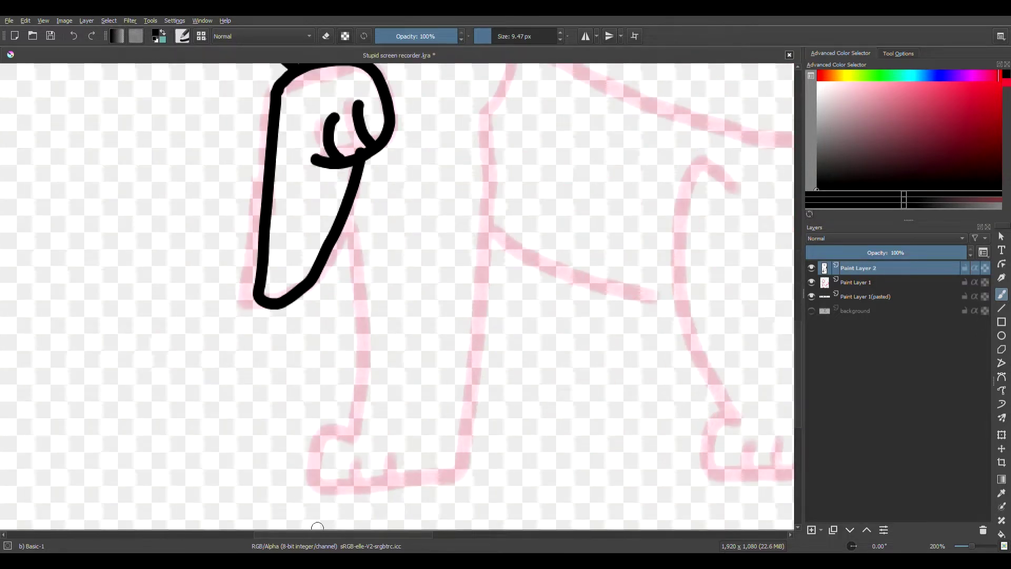
{"action": "scroll", "coordinate": [308, 509], "scroll_direction": "up", "scroll_amount": 1}
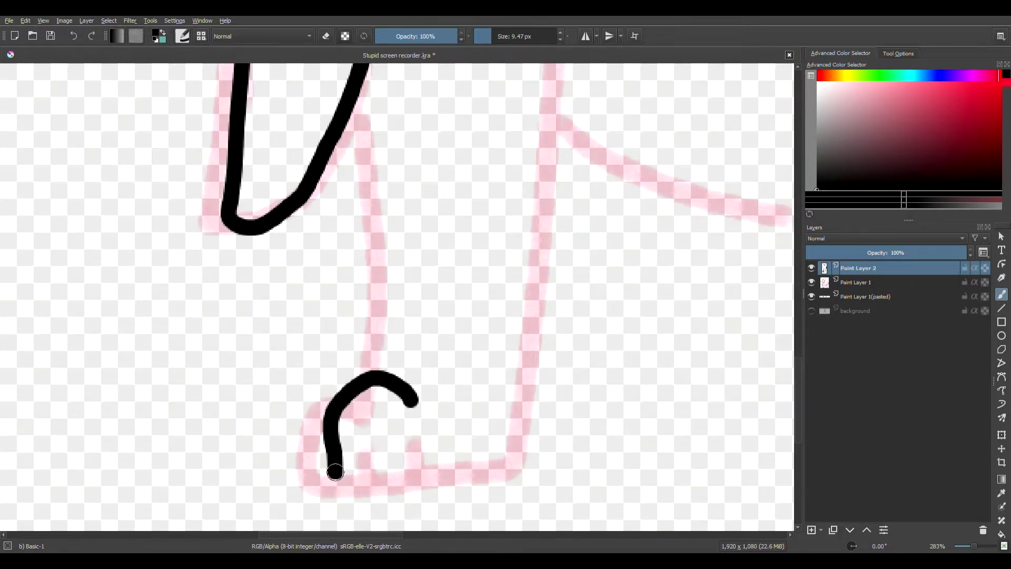
{"action": "left_click_drag", "start_coordinate": [523, 371], "coordinate": [528, 66]}
{"action": "left_click_drag", "start_coordinate": [405, 376], "coordinate": [364, 66]}
{"action": "left_click_drag", "start_coordinate": [423, 430], "coordinate": [435, 466]}
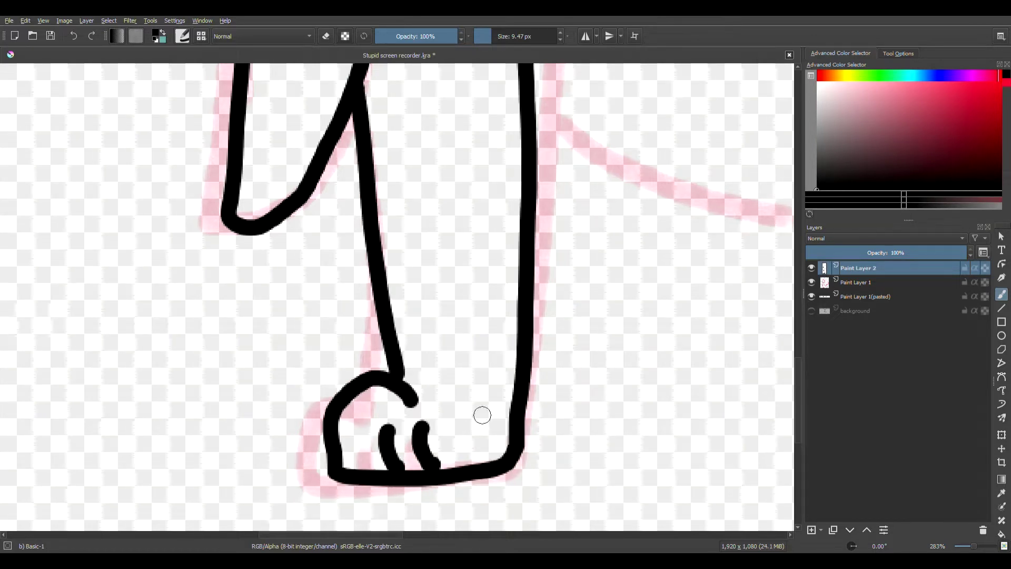
{"action": "scroll", "coordinate": [480, 413], "scroll_direction": "down", "scroll_amount": 5}
{"action": "scroll", "coordinate": [370, 188], "scroll_direction": "up", "scroll_amount": 7}
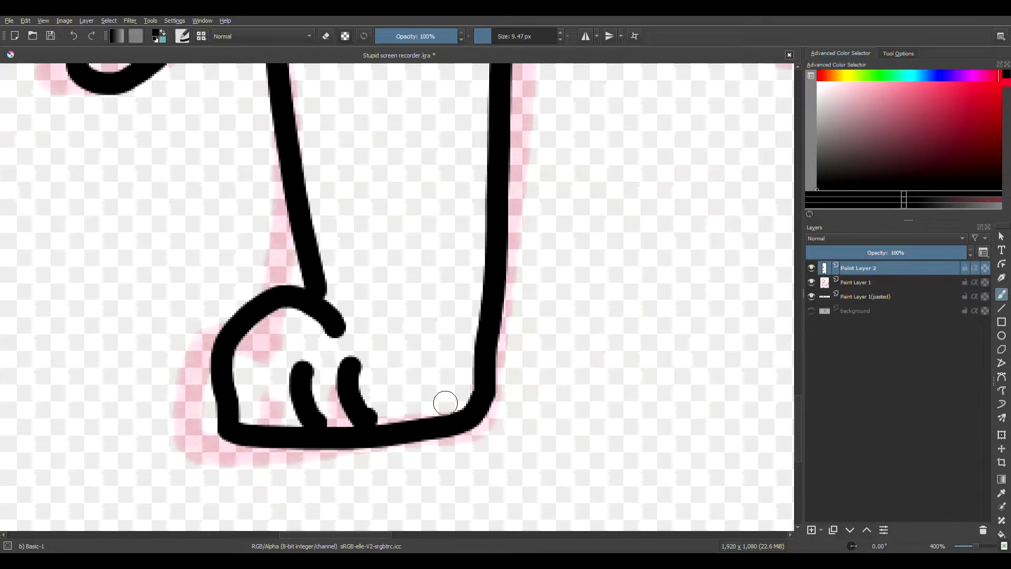
{"action": "left_click_drag", "start_coordinate": [414, 363], "coordinate": [426, 419]}
Step: Ink the cat's back as one curved line from the chest fur to the rump
{"action": "scroll", "coordinate": [416, 415], "scroll_direction": "down", "scroll_amount": 7}
{"action": "scroll", "coordinate": [349, 389], "scroll_direction": "up", "scroll_amount": 4}
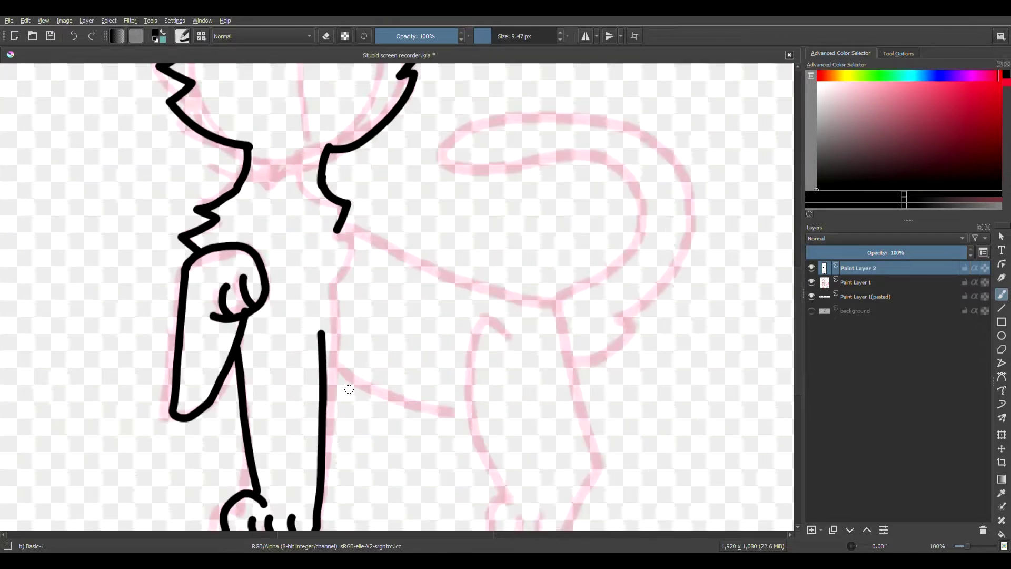
{"action": "scroll", "coordinate": [499, 142], "scroll_direction": "up", "scroll_amount": 1}
{"action": "left_click_drag", "start_coordinate": [541, 289], "coordinate": [566, 292]}
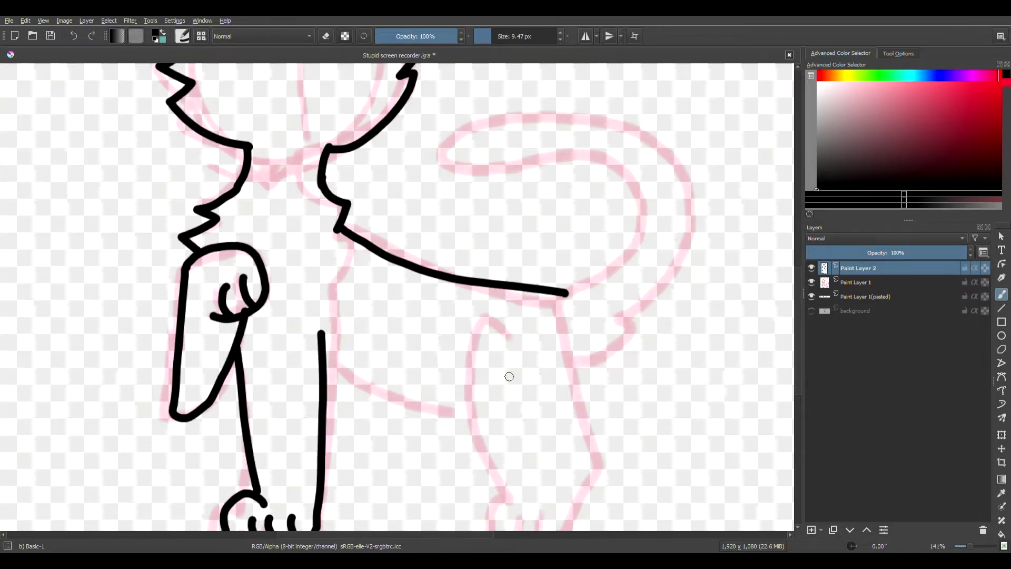
Step: Ink the hind leg with its paw and two toe lines, and the belly line joining it to the front leg
{"action": "scroll", "coordinate": [510, 369], "scroll_direction": "down", "scroll_amount": 3}
{"action": "scroll", "coordinate": [535, 347], "scroll_direction": "up", "scroll_amount": 5}
{"action": "scroll", "coordinate": [454, 355], "scroll_direction": "down", "scroll_amount": 1}
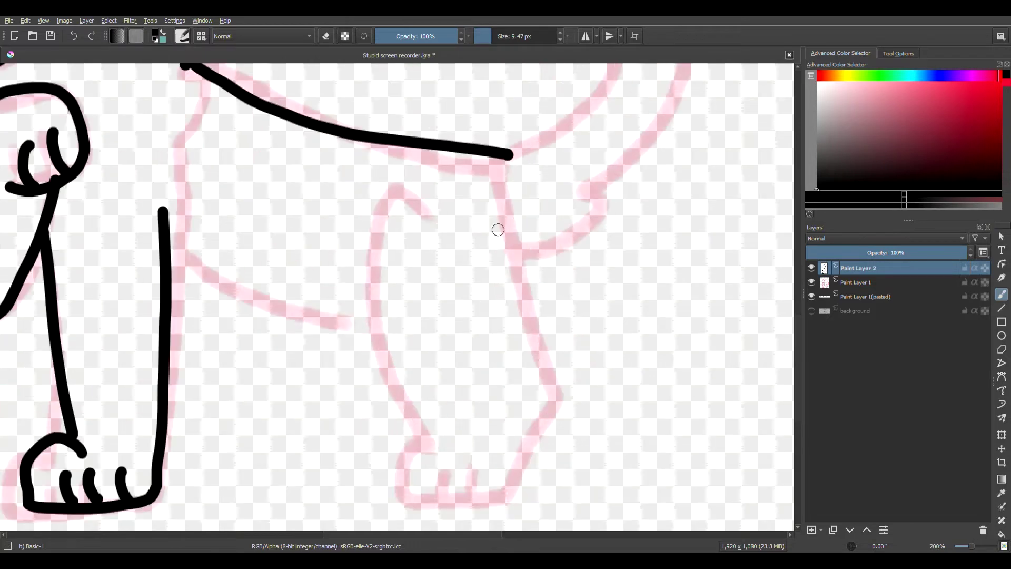
{"action": "left_click_drag", "start_coordinate": [498, 213], "coordinate": [448, 175]}
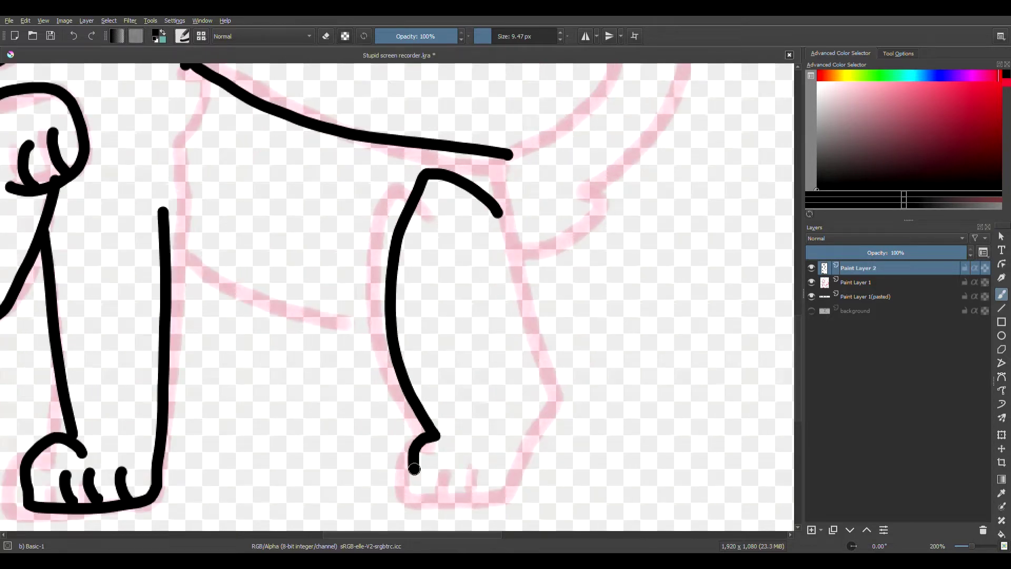
{"action": "left_click_drag", "start_coordinate": [508, 500], "coordinate": [523, 460]}
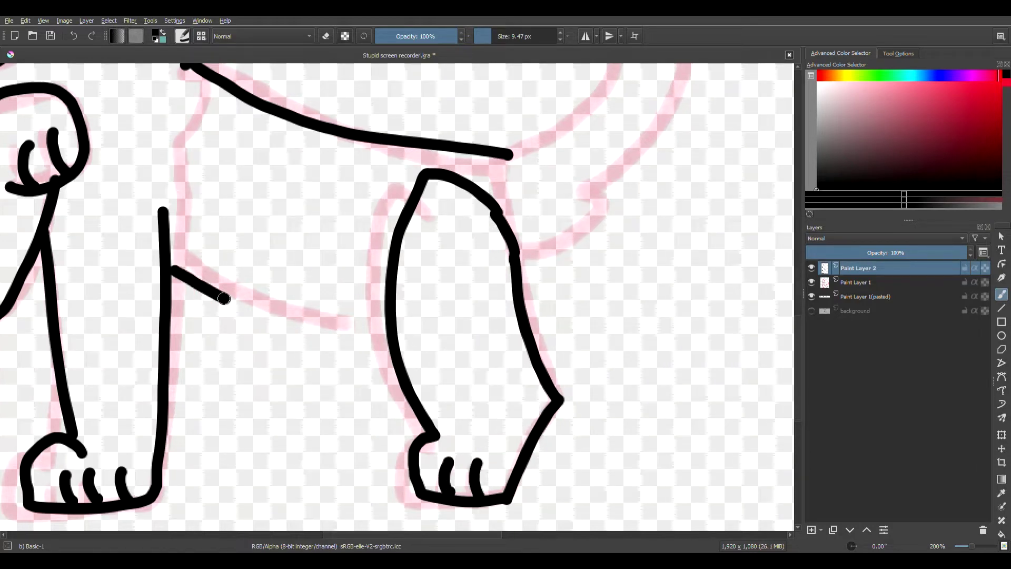
{"action": "left_click_drag", "start_coordinate": [223, 299], "coordinate": [383, 335]}
{"action": "scroll", "coordinate": [347, 454], "scroll_direction": "down", "scroll_amount": 3}
{"action": "scroll", "coordinate": [402, 373], "scroll_direction": "up", "scroll_amount": 2}
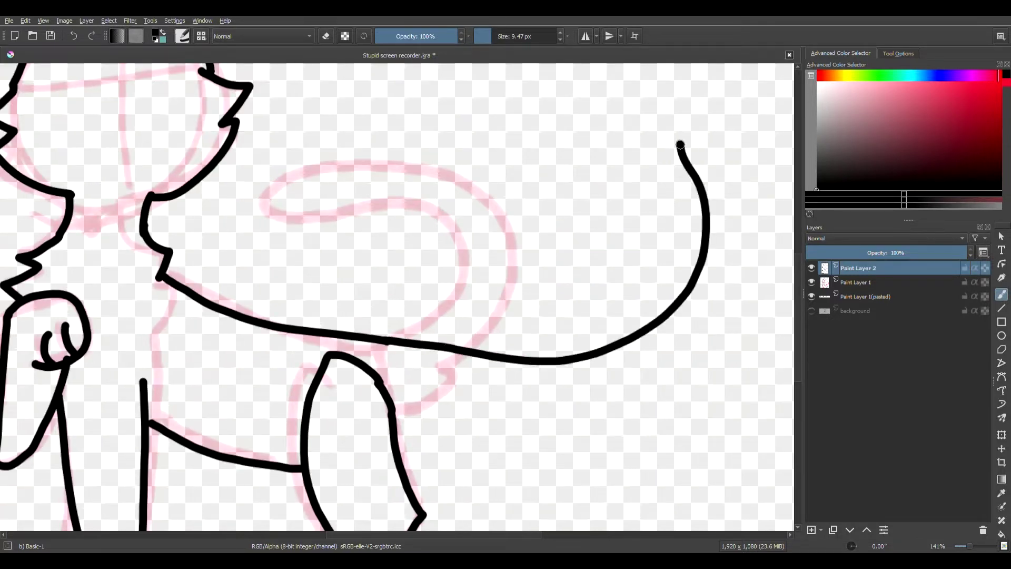
{"action": "mouse_move", "coordinate": [680, 145]}
{"action": "left_mouse_down"}
{"action": "mouse_move", "coordinate": [788, 298]}
{"action": "mouse_move", "coordinate": [628, 452]}
{"action": "mouse_move", "coordinate": [543, 453]}
{"action": "left_mouse_up"}
{"action": "key", "text": "ctrl+z"}
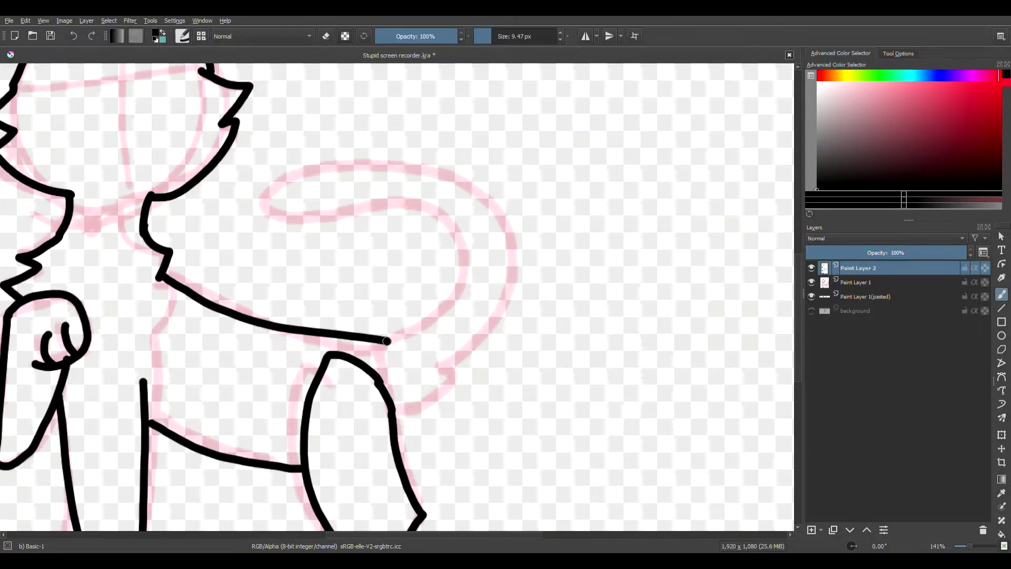
Step: Ink an upward S-curved tail from the rump, with a curled tip and a small fur notch
{"action": "left_click_drag", "start_coordinate": [387, 341], "coordinate": [534, 274]}
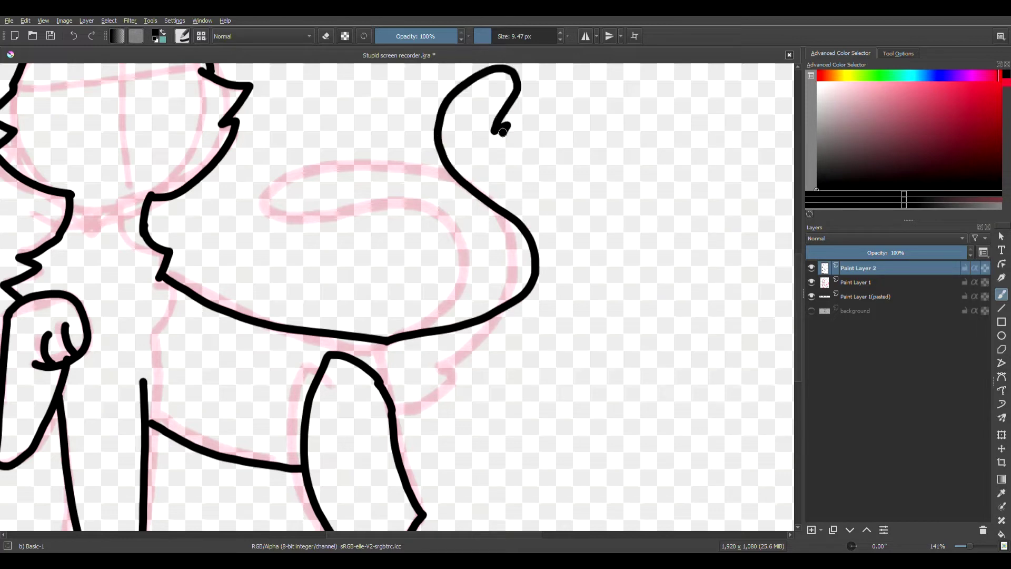
{"action": "mouse_move", "coordinate": [503, 132]}
{"action": "left_mouse_down"}
{"action": "mouse_move", "coordinate": [520, 170]}
{"action": "mouse_move", "coordinate": [591, 240]}
{"action": "left_mouse_up"}
Step: Ink a solid black nose with a short line beneath it on the face's centre guideline
{"action": "scroll", "coordinate": [372, 422], "scroll_direction": "down", "scroll_amount": 5}
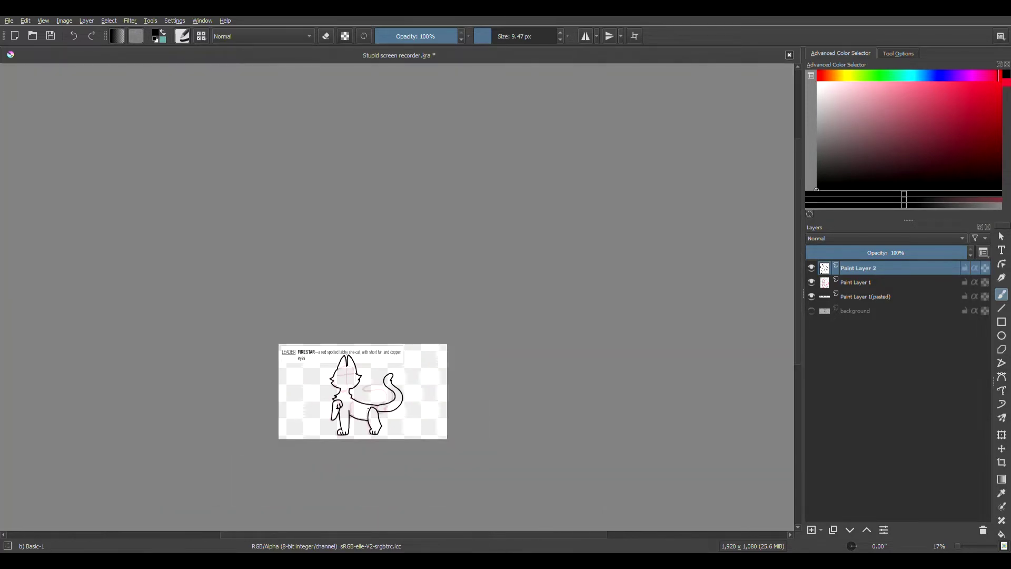
{"action": "scroll", "coordinate": [332, 205], "scroll_direction": "up", "scroll_amount": 10}
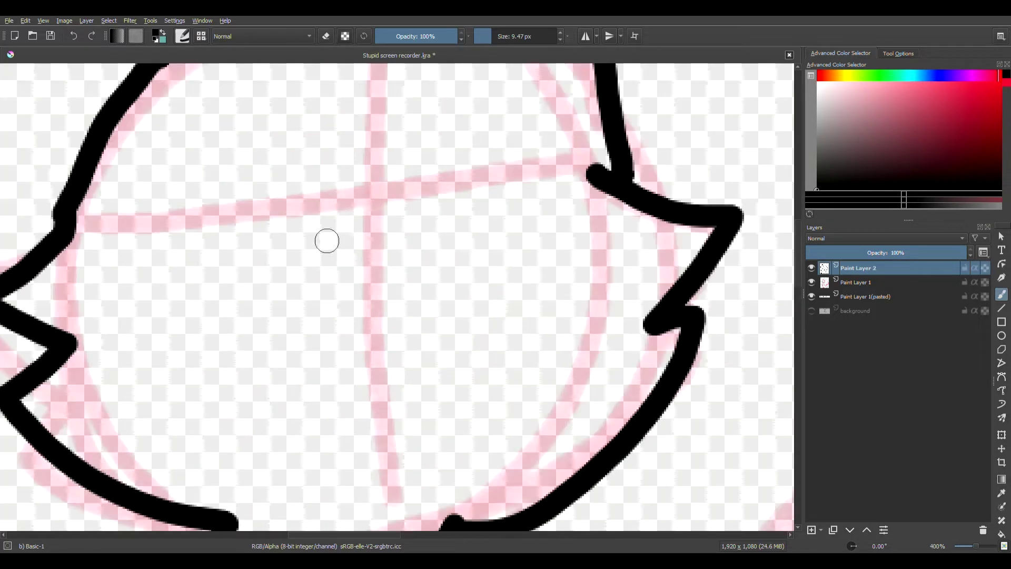
{"action": "mouse_move", "coordinate": [411, 228]}
{"action": "left_mouse_down"}
{"action": "mouse_move", "coordinate": [330, 259]}
{"action": "mouse_move", "coordinate": [332, 235]}
{"action": "mouse_move", "coordinate": [413, 209]}
{"action": "mouse_move", "coordinate": [320, 237]}
{"action": "left_mouse_up"}
{"action": "left_click", "coordinate": [80, 35]}
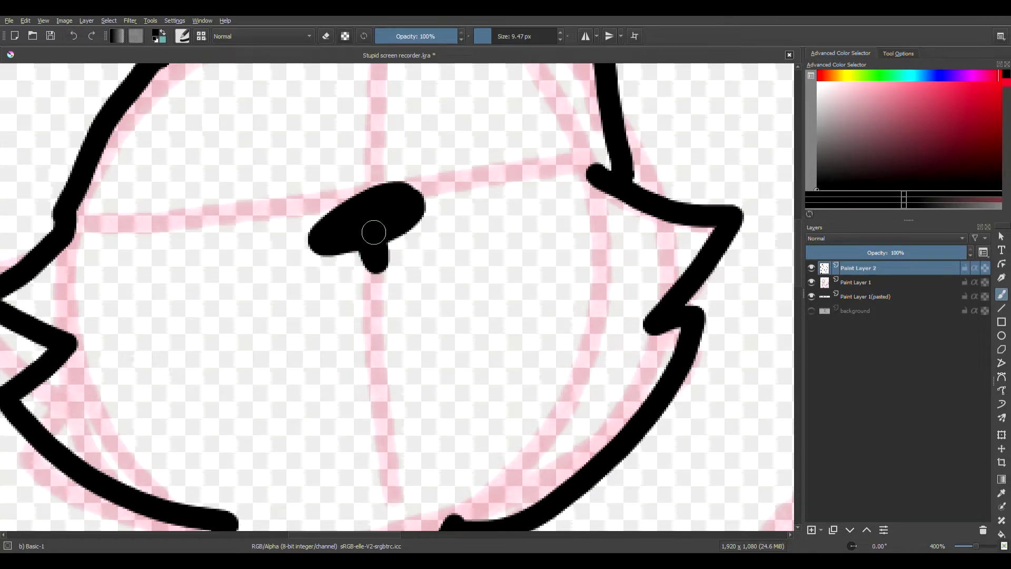
Step: Ink two curved closed eyes and a wavy mouth with a single pointed fang
{"action": "left_click_drag", "start_coordinate": [444, 169], "coordinate": [528, 138]}
{"action": "left_click_drag", "start_coordinate": [145, 267], "coordinate": [233, 218]}
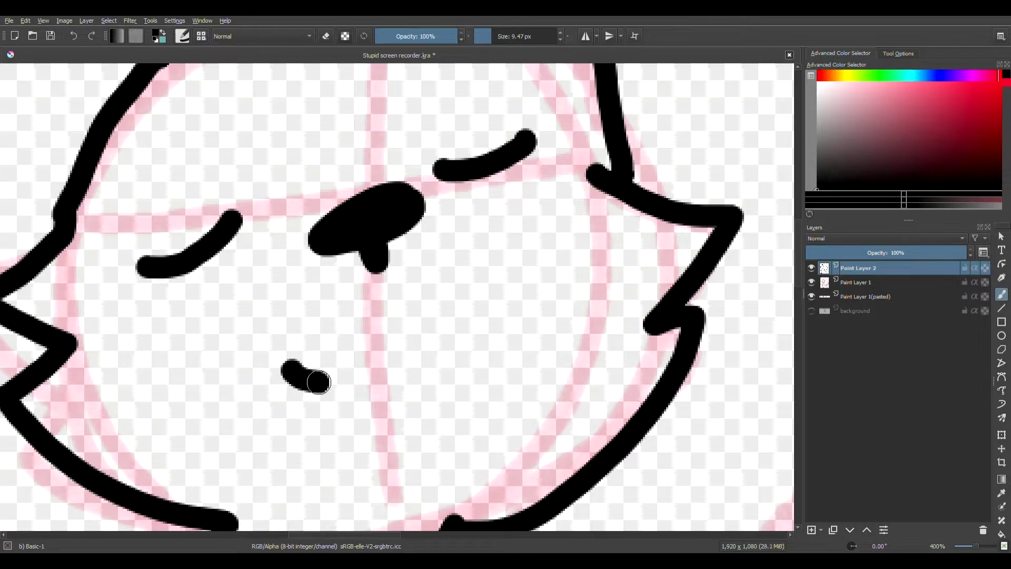
{"action": "left_click_drag", "start_coordinate": [318, 381], "coordinate": [435, 375]}
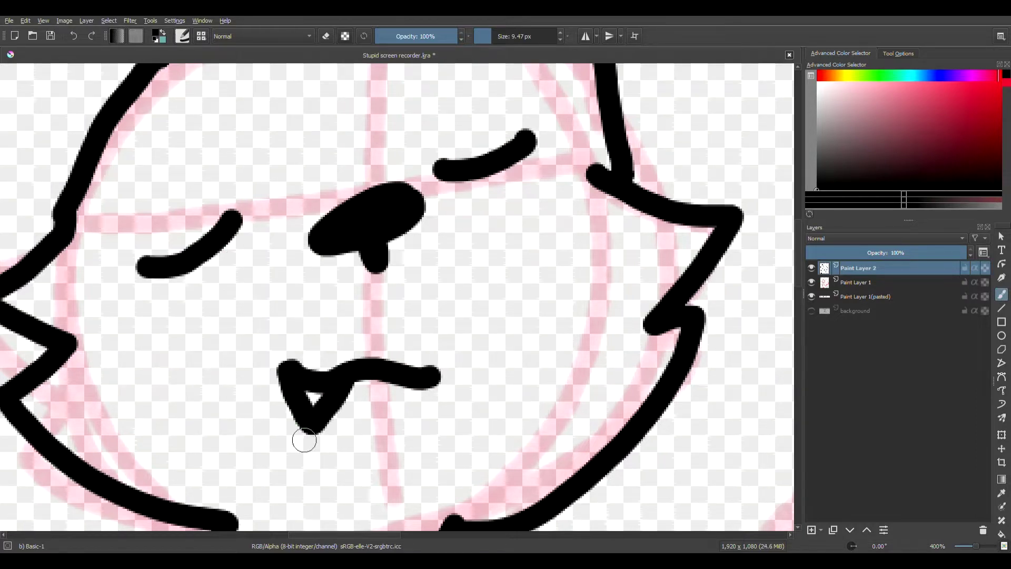
{"action": "scroll", "coordinate": [304, 440], "scroll_direction": "down", "scroll_amount": 5}
{"action": "scroll", "coordinate": [198, 492], "scroll_direction": "up", "scroll_amount": 1}
{"action": "scroll", "coordinate": [198, 491], "scroll_direction": "up", "scroll_amount": 5}
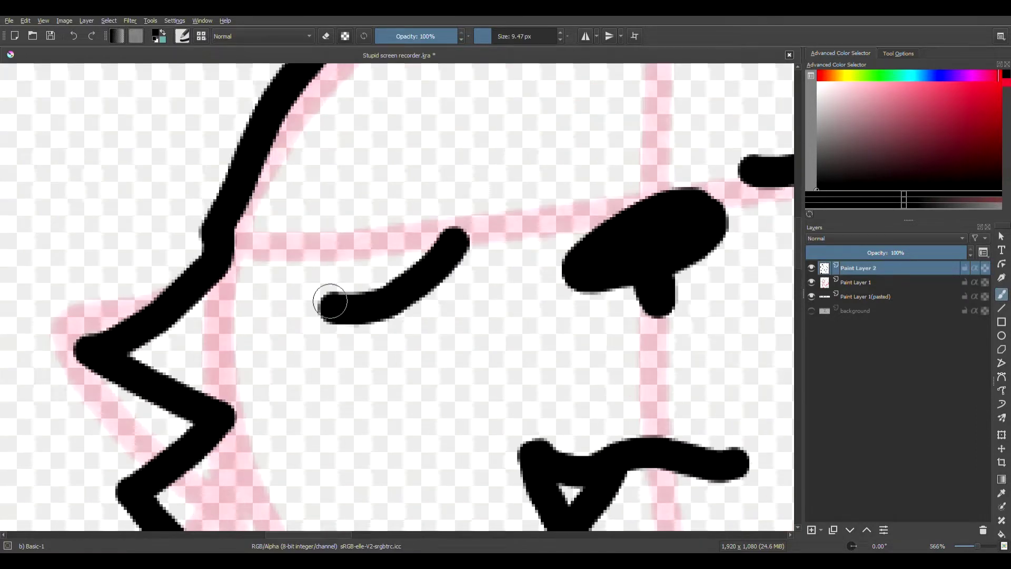
{"action": "left_click_drag", "start_coordinate": [330, 301], "coordinate": [330, 305]}
{"action": "scroll", "coordinate": [331, 304], "scroll_direction": "down", "scroll_amount": 6}
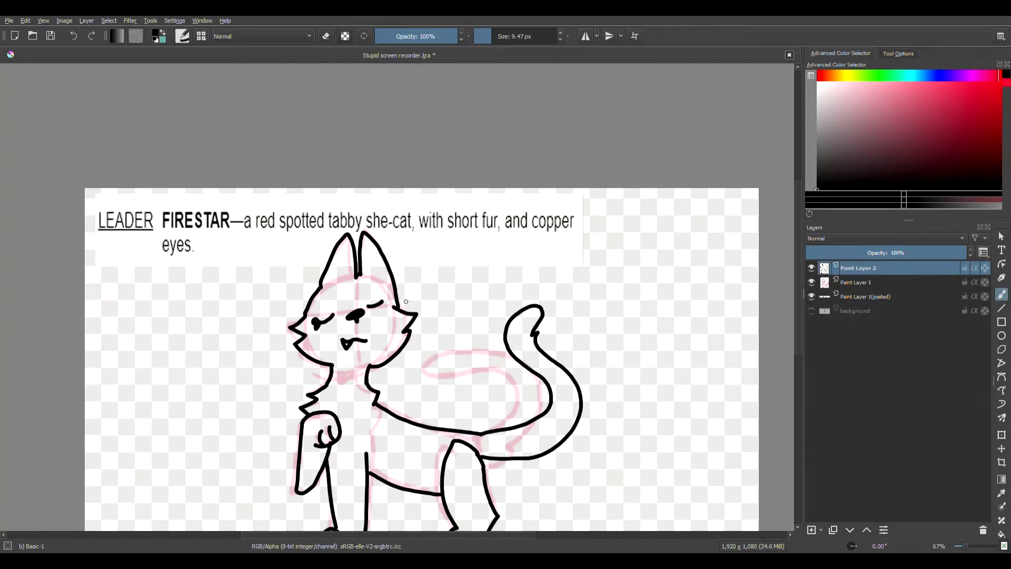
{"action": "scroll", "coordinate": [319, 350], "scroll_direction": "up", "scroll_amount": 2}
{"action": "left_click", "coordinate": [73, 37]}
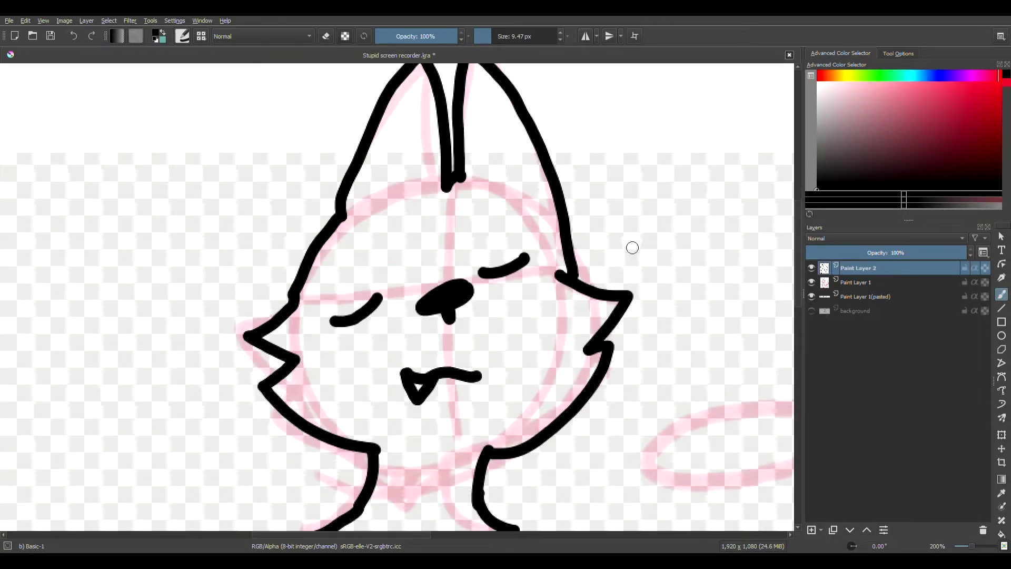
Step: Ink a pair of short motion lines on each side of the cat's head
{"action": "left_click_drag", "start_coordinate": [608, 253], "coordinate": [655, 217]}
{"action": "left_click_drag", "start_coordinate": [627, 259], "coordinate": [646, 247]}
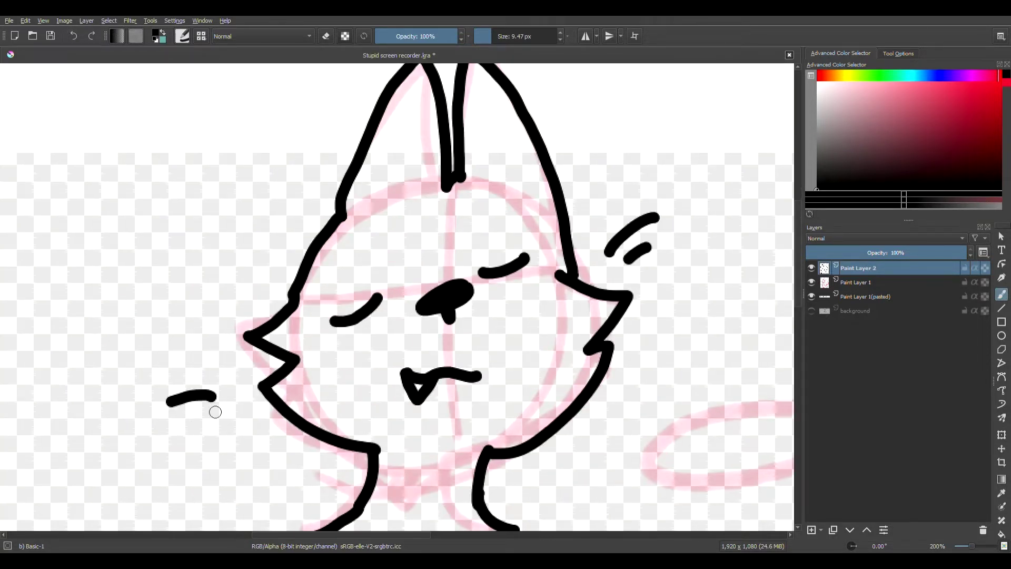
Step: Hide the pink sketch on Paint Layer 1 so only the line art shows
{"action": "scroll", "coordinate": [204, 448], "scroll_direction": "down", "scroll_amount": 7}
{"action": "scroll", "coordinate": [547, 383], "scroll_direction": "up", "scroll_amount": 2}
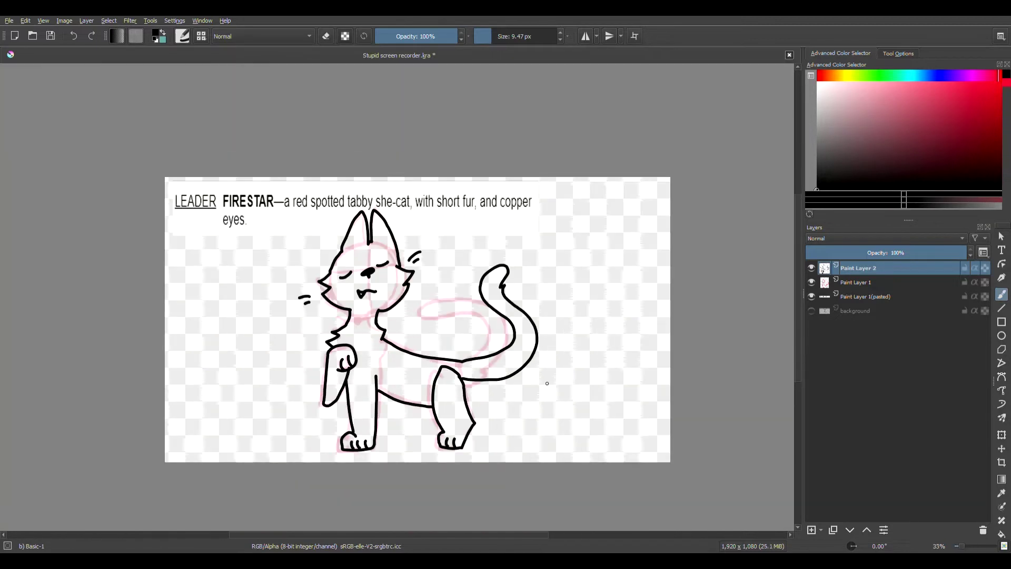
{"action": "left_click", "coordinate": [852, 280]}
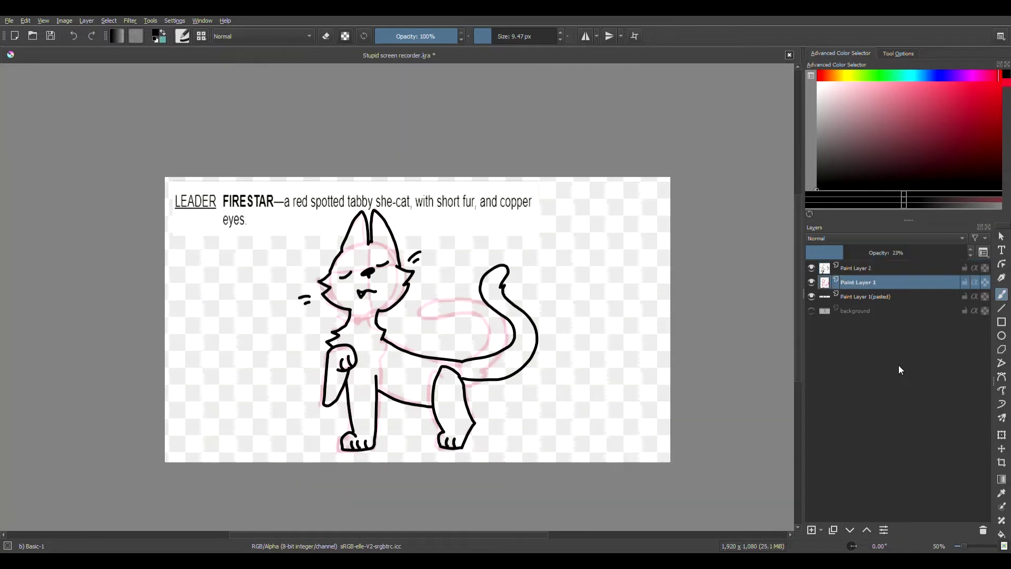
{"action": "left_click", "coordinate": [811, 282]}
Step: Select the empty area around the cat on Paint Layer 2 and invert the selection to the cat's shape
{"action": "scroll", "coordinate": [486, 300], "scroll_direction": "down", "scroll_amount": 2}
{"action": "scroll", "coordinate": [449, 282], "scroll_direction": "up", "scroll_amount": 1}
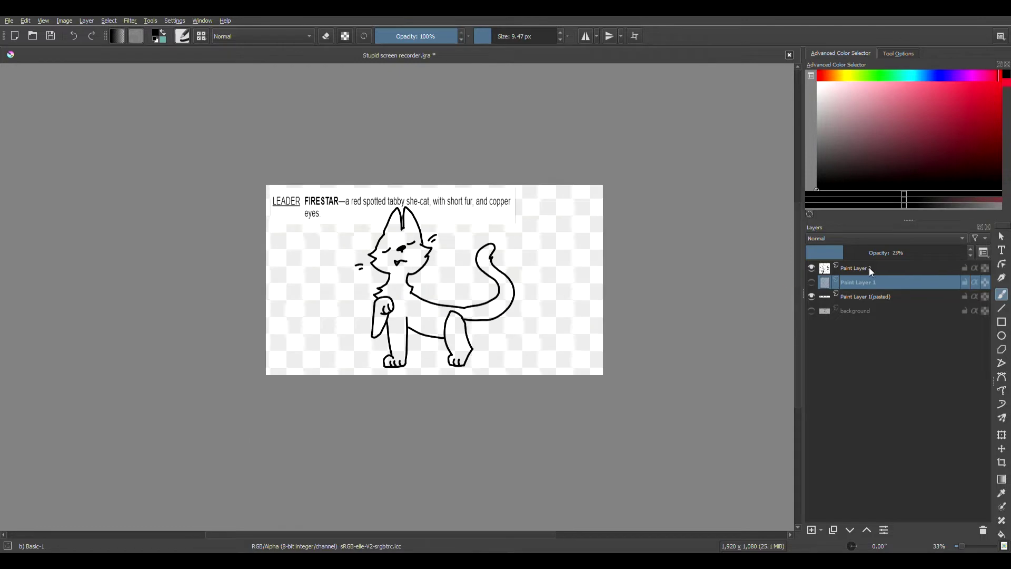
{"action": "left_click", "coordinate": [858, 267]}
{"action": "scroll", "coordinate": [1004, 437], "scroll_direction": "down", "scroll_amount": 3}
{"action": "left_click", "coordinate": [526, 247]}
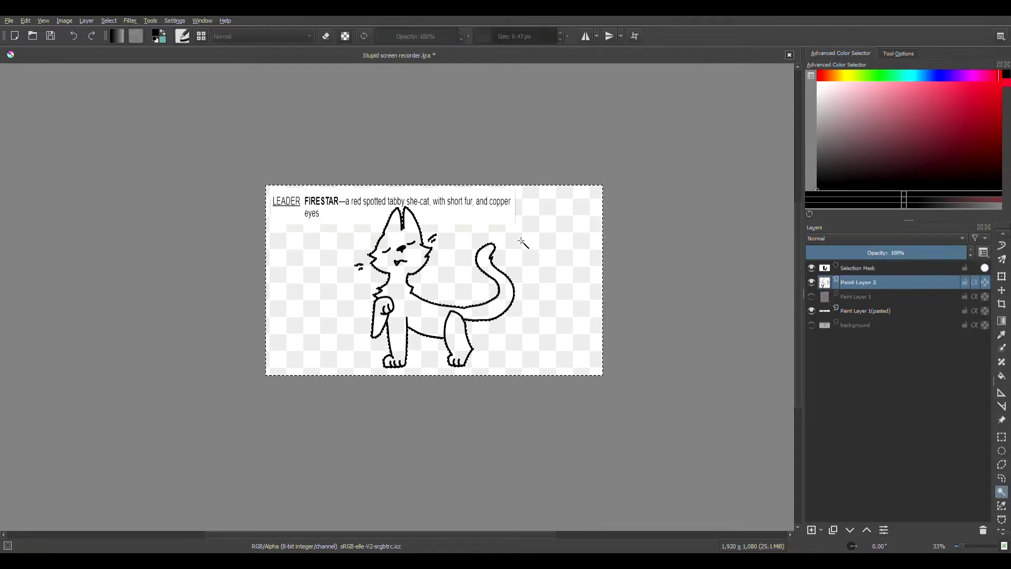
{"action": "scroll", "coordinate": [522, 242], "scroll_direction": "up", "scroll_amount": 1}
{"action": "left_click", "coordinate": [900, 269]}
Step: Add a new paint layer directly above the hidden Paint Layer 1, beneath the line art
{"action": "left_click", "coordinate": [851, 296]}
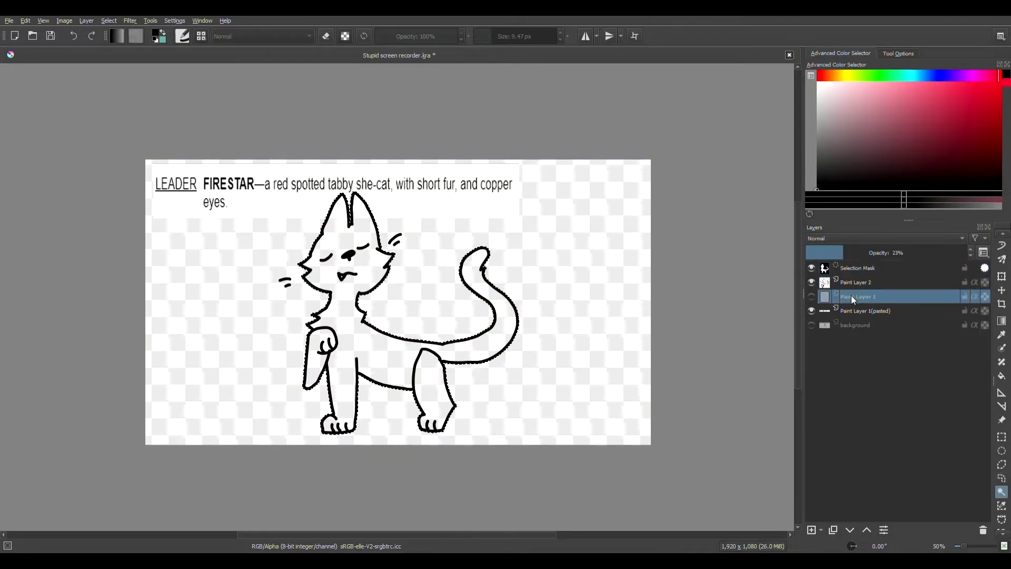
{"action": "left_click", "coordinate": [811, 529]}
{"action": "scroll", "coordinate": [999, 316], "scroll_direction": "up", "scroll_amount": 3}
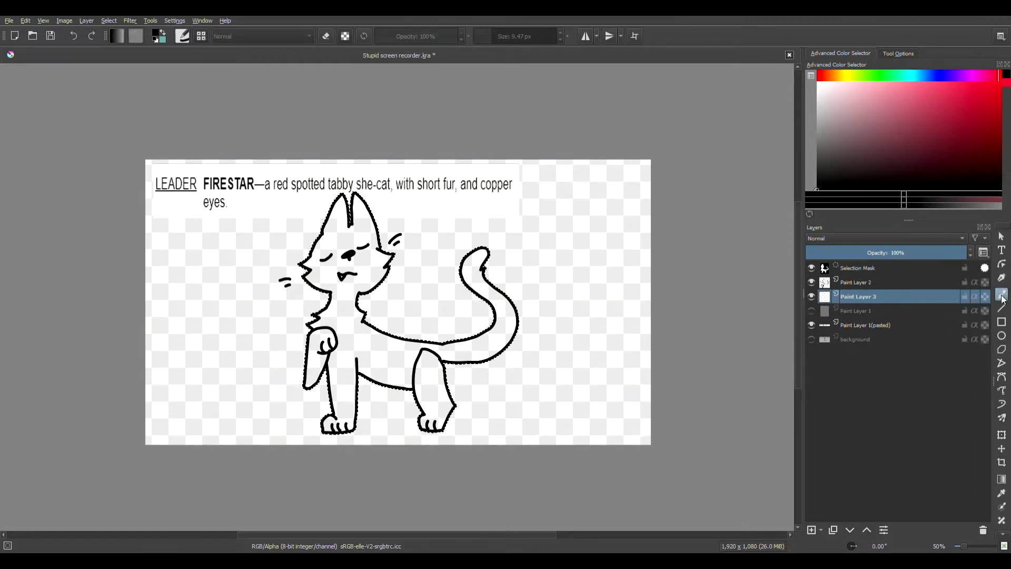
Step: Set up the freehand brush with a rust-orange colour and a size of 247.92 px
{"action": "left_click", "coordinate": [1001, 295]}
{"action": "left_click", "coordinate": [825, 75]}
{"action": "left_click", "coordinate": [946, 127]}
{"action": "left_click", "coordinate": [945, 113]}
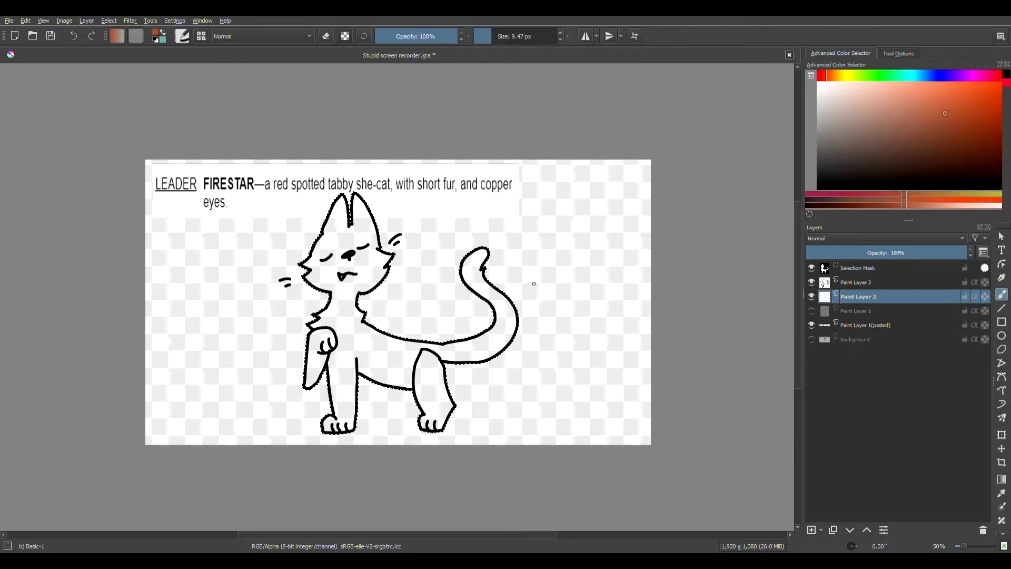
{"action": "scroll", "coordinate": [409, 352], "scroll_direction": "up", "scroll_amount": 2}
{"action": "left_click", "coordinate": [525, 38]}
Step: Try covering the cat's body with the rust colour, and undo the stroke
{"action": "mouse_move", "coordinate": [245, 397]}
{"action": "left_mouse_down"}
{"action": "mouse_move", "coordinate": [337, 465]}
{"action": "mouse_move", "coordinate": [254, 319]}
{"action": "left_mouse_up"}
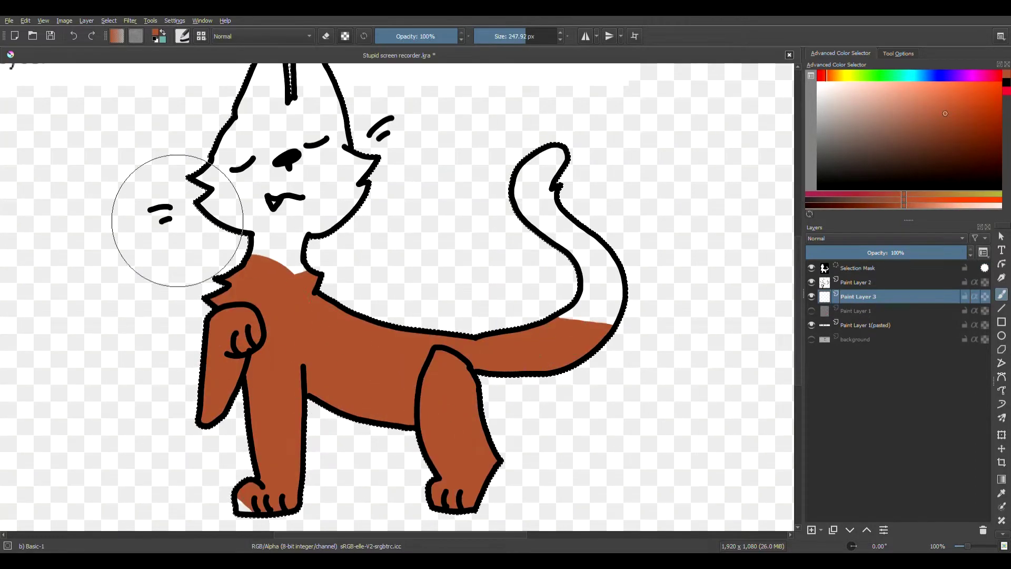
{"action": "left_click", "coordinate": [74, 35]}
Step: Choose a pale peach colour and paint the cat's whole selected shape with it on Paint Layer 3
{"action": "left_click", "coordinate": [880, 108]}
{"action": "left_click", "coordinate": [852, 88]}
{"action": "mouse_move", "coordinate": [214, 293]}
{"action": "left_mouse_down"}
{"action": "mouse_move", "coordinate": [229, 508]}
{"action": "mouse_move", "coordinate": [455, 355]}
{"action": "mouse_move", "coordinate": [561, 144]}
{"action": "mouse_move", "coordinate": [285, 212]}
{"action": "mouse_move", "coordinate": [301, 97]}
{"action": "left_mouse_up"}
{"action": "scroll", "coordinate": [394, 396], "scroll_direction": "down", "scroll_amount": 3}
{"action": "scroll", "coordinate": [358, 385], "scroll_direction": "up", "scroll_amount": 2}
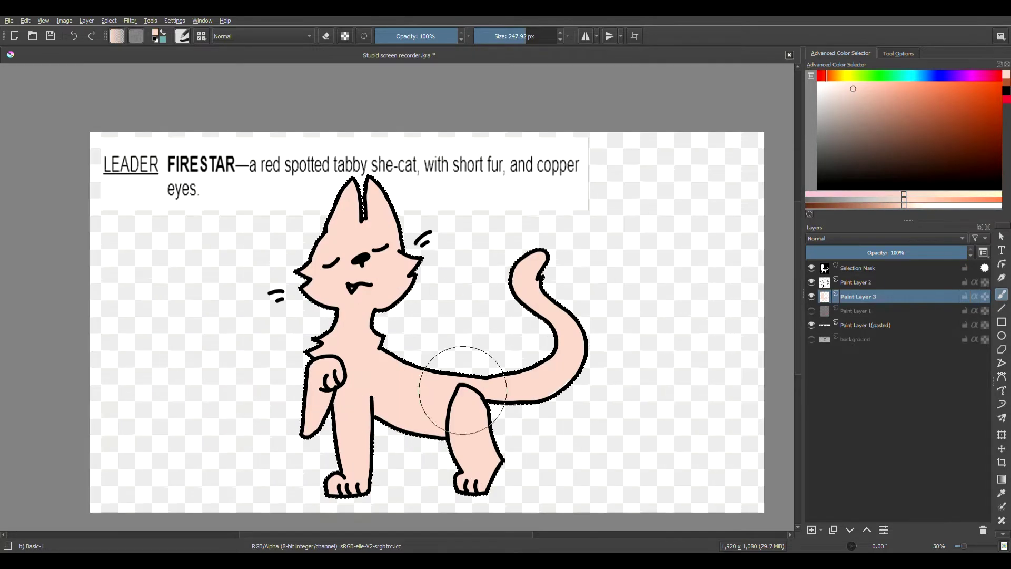
Step: Paint a rust-orange mask across both eyes and the brow above the nose with a 24.01 px brush
{"action": "left_click", "coordinate": [1004, 87]}
{"action": "scroll", "coordinate": [337, 228], "scroll_direction": "up", "scroll_amount": 5}
{"action": "left_click", "coordinate": [501, 37]}
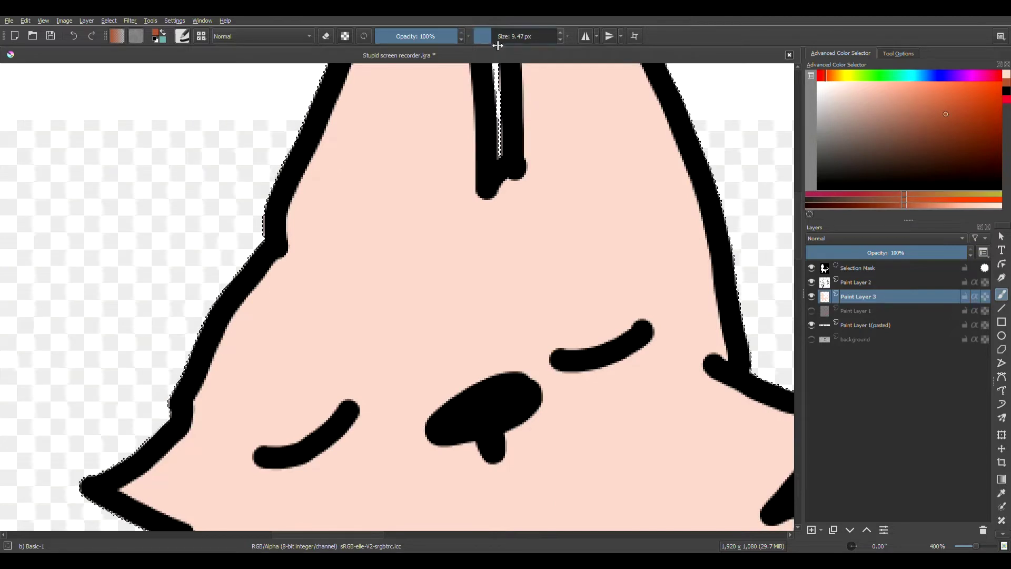
{"action": "scroll", "coordinate": [329, 268], "scroll_direction": "down", "scroll_amount": 2}
{"action": "scroll", "coordinate": [416, 414], "scroll_direction": "up", "scroll_amount": 2}
{"action": "left_click", "coordinate": [498, 38]}
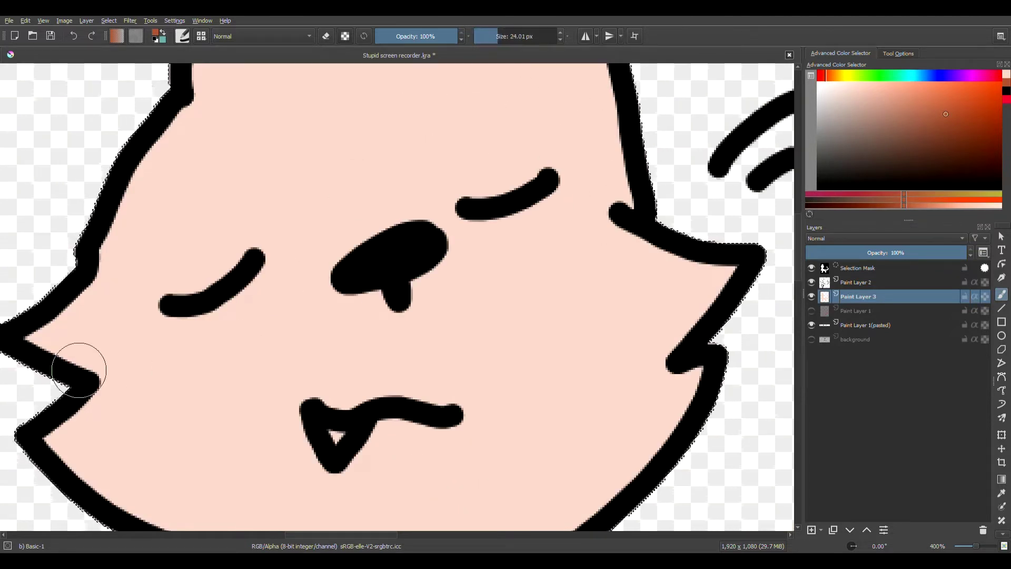
{"action": "mouse_move", "coordinate": [21, 339]}
{"action": "left_mouse_down"}
{"action": "mouse_move", "coordinate": [139, 316]}
{"action": "mouse_move", "coordinate": [361, 105]}
{"action": "mouse_move", "coordinate": [676, 158]}
{"action": "left_mouse_up"}
{"action": "left_click_drag", "start_coordinate": [368, 136], "coordinate": [677, 181]}
{"action": "mouse_move", "coordinate": [79, 315]}
{"action": "left_mouse_down"}
{"action": "mouse_move", "coordinate": [205, 147]}
{"action": "mouse_move", "coordinate": [161, 116]}
{"action": "mouse_move", "coordinate": [220, 189]}
{"action": "mouse_move", "coordinate": [306, 104]}
{"action": "mouse_move", "coordinate": [192, 246]}
{"action": "mouse_move", "coordinate": [205, 215]}
{"action": "left_mouse_up"}
Step: Fill the rest of the cat's forehead and both ears with the rust colour
{"action": "scroll", "coordinate": [429, 278], "scroll_direction": "down", "scroll_amount": 4}
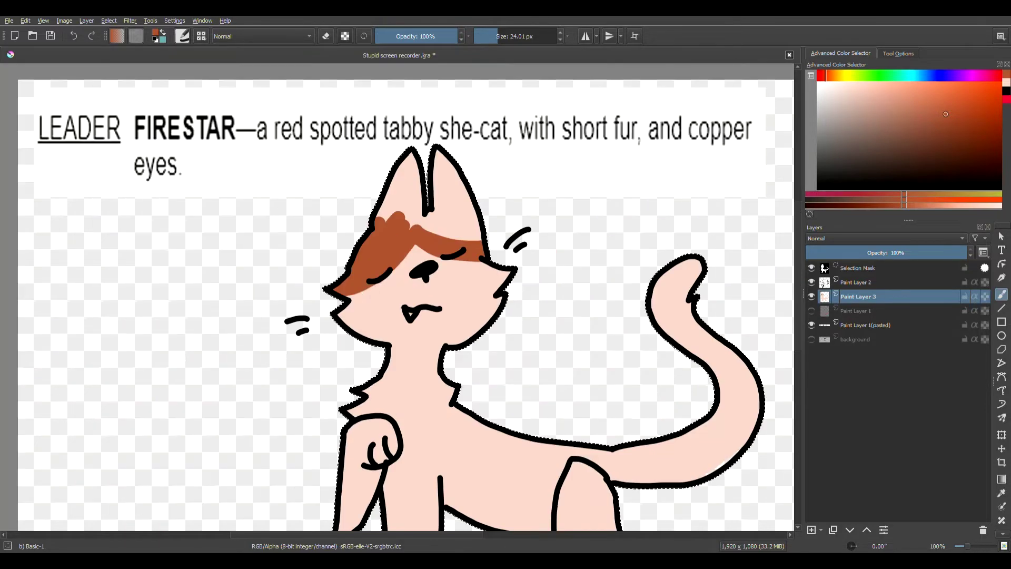
{"action": "scroll", "coordinate": [401, 310], "scroll_direction": "down", "scroll_amount": 1}
{"action": "key", "text": "plus"}
{"action": "key", "text": "plus"}
{"action": "key", "text": "plus"}
{"action": "key", "text": "plus"}
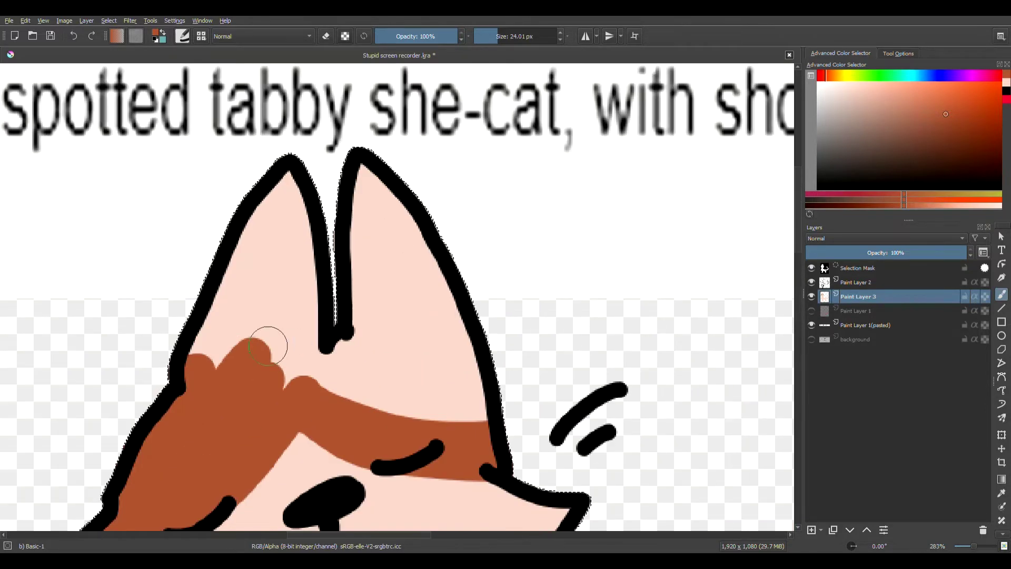
{"action": "mouse_move", "coordinate": [268, 346]}
{"action": "left_mouse_down"}
{"action": "mouse_move", "coordinate": [296, 190]}
{"action": "mouse_move", "coordinate": [230, 230]}
{"action": "mouse_move", "coordinate": [298, 262]}
{"action": "mouse_move", "coordinate": [291, 371]}
{"action": "mouse_move", "coordinate": [279, 295]}
{"action": "mouse_move", "coordinate": [321, 295]}
{"action": "mouse_move", "coordinate": [397, 382]}
{"action": "mouse_move", "coordinate": [409, 358]}
{"action": "mouse_move", "coordinate": [469, 346]}
{"action": "mouse_move", "coordinate": [446, 370]}
{"action": "mouse_move", "coordinate": [346, 168]}
{"action": "left_mouse_up"}
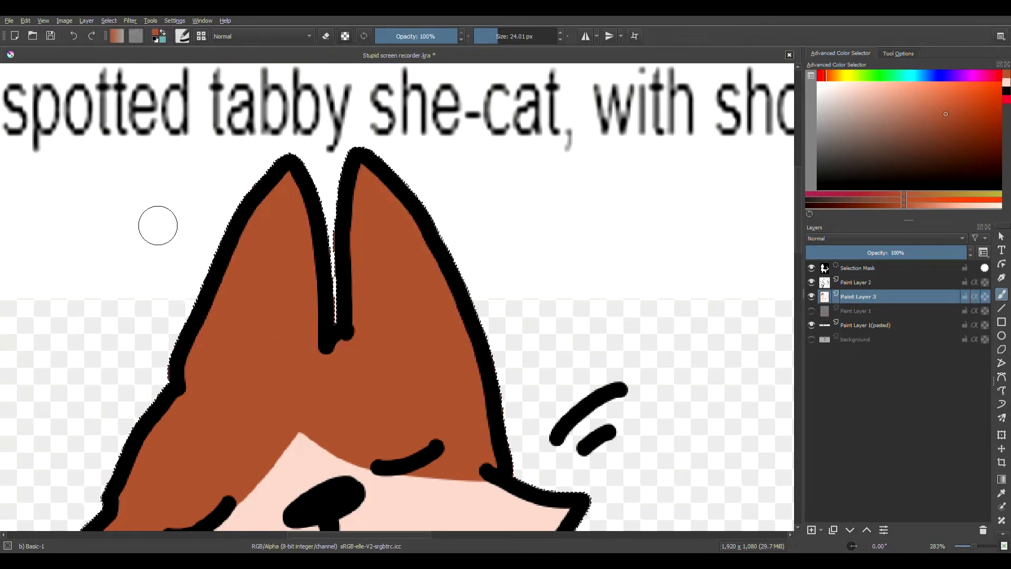
Step: Extend the lower edge of the rust face mask further down the cheeks to meet the nose
{"action": "scroll", "coordinate": [158, 225], "scroll_direction": "down", "scroll_amount": 4}
{"action": "scroll", "coordinate": [234, 298], "scroll_direction": "up", "scroll_amount": 3}
{"action": "scroll", "coordinate": [245, 429], "scroll_direction": "down", "scroll_amount": 2}
{"action": "scroll", "coordinate": [139, 398], "scroll_direction": "up", "scroll_amount": 4}
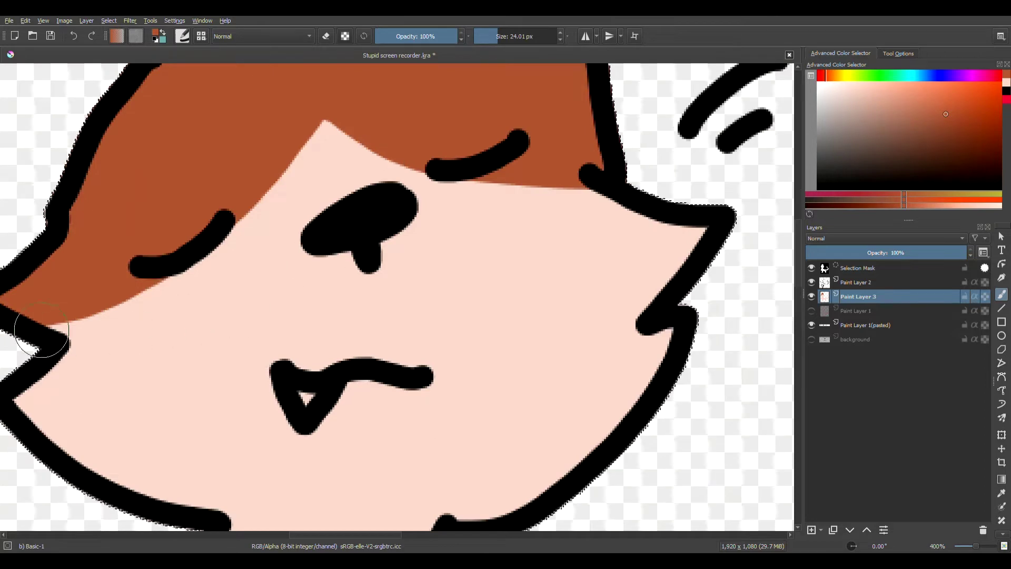
{"action": "mouse_move", "coordinate": [43, 330]}
{"action": "left_mouse_down"}
{"action": "mouse_move", "coordinate": [305, 216]}
{"action": "mouse_move", "coordinate": [296, 186]}
{"action": "left_mouse_up"}
{"action": "left_click_drag", "start_coordinate": [351, 134], "coordinate": [710, 172]}
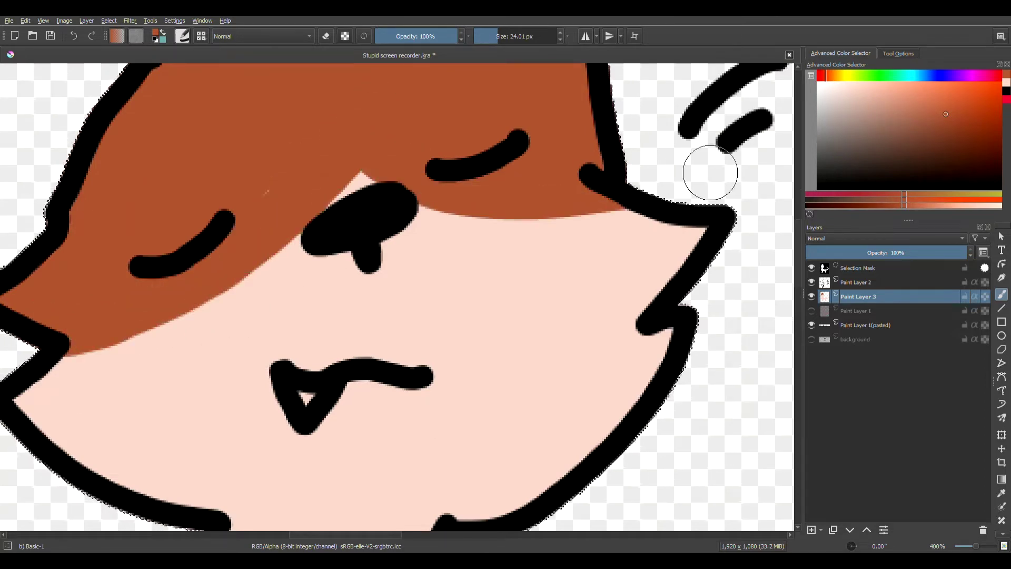
{"action": "scroll", "coordinate": [406, 283], "scroll_direction": "down", "scroll_amount": 8}
{"action": "scroll", "coordinate": [405, 283], "scroll_direction": "up", "scroll_amount": 8}
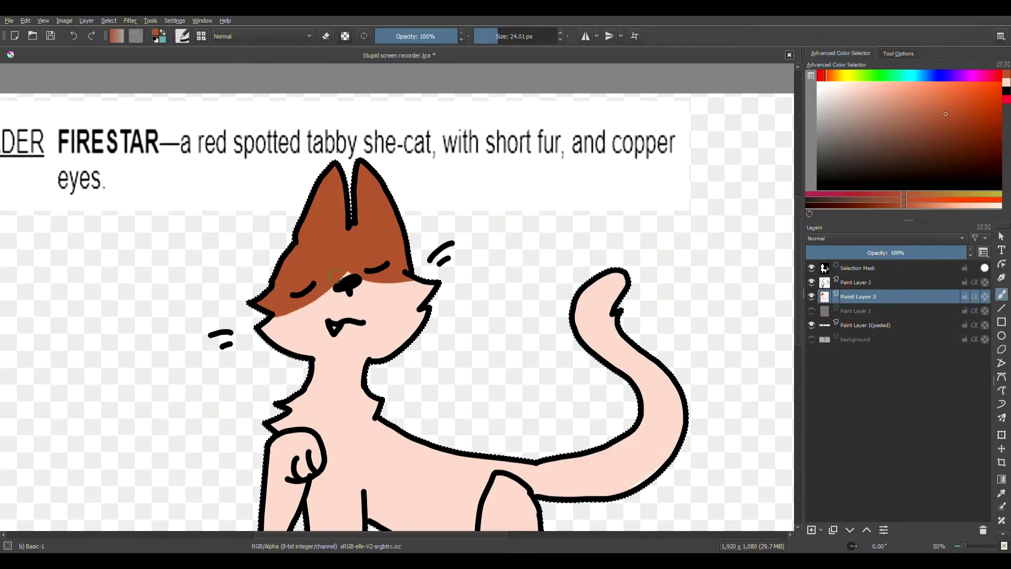
Step: Paint a rust saddle patch along the cat's back, from the base of the neck towards the hind leg
{"action": "scroll", "coordinate": [366, 373], "scroll_direction": "down", "scroll_amount": 8}
{"action": "scroll", "coordinate": [367, 374], "scroll_direction": "up", "scroll_amount": 5}
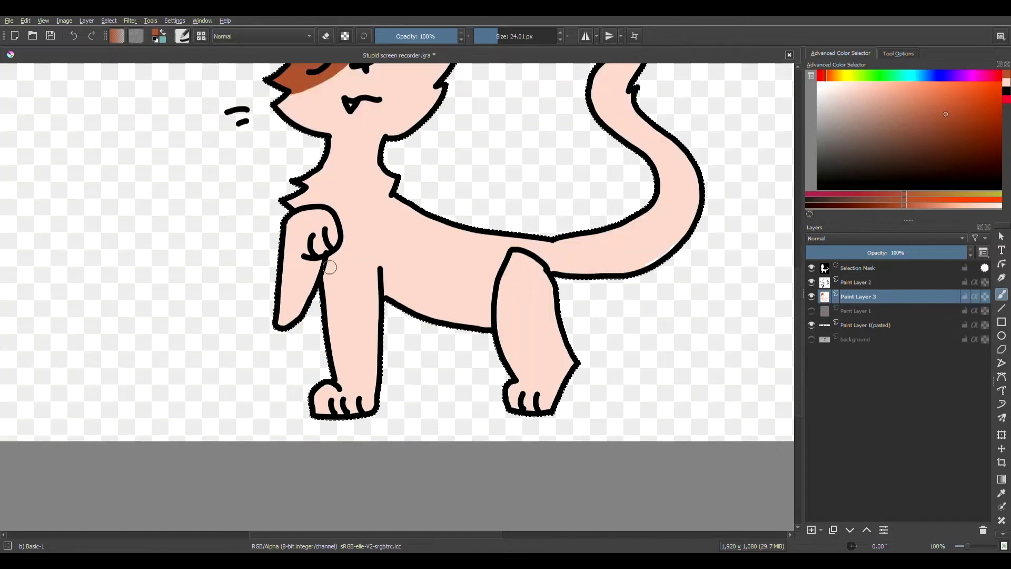
{"action": "scroll", "coordinate": [367, 374], "scroll_direction": "down", "scroll_amount": 5}
{"action": "scroll", "coordinate": [409, 329], "scroll_direction": "up", "scroll_amount": 6}
{"action": "mouse_move", "coordinate": [363, 256]}
{"action": "left_mouse_down"}
{"action": "mouse_move", "coordinate": [406, 293]}
{"action": "mouse_move", "coordinate": [529, 326]}
{"action": "mouse_move", "coordinate": [553, 318]}
{"action": "mouse_move", "coordinate": [442, 311]}
{"action": "mouse_move", "coordinate": [463, 302]}
{"action": "mouse_move", "coordinate": [479, 333]}
{"action": "left_mouse_up"}
{"action": "scroll", "coordinate": [479, 333], "scroll_direction": "down", "scroll_amount": 5}
{"action": "scroll", "coordinate": [397, 424], "scroll_direction": "up", "scroll_amount": 8}
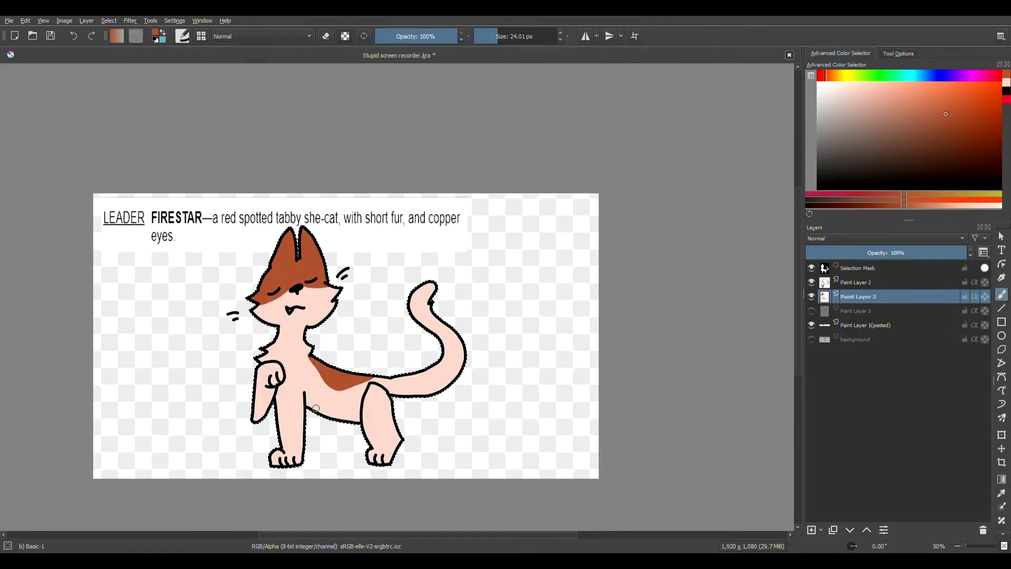
Step: Widen the rust back patch down the flank to the top of the hind leg, redoing the first stroke and filling gaps
{"action": "mouse_move", "coordinate": [451, 319]}
{"action": "left_mouse_down"}
{"action": "mouse_move", "coordinate": [538, 336]}
{"action": "mouse_move", "coordinate": [679, 267]}
{"action": "left_mouse_up"}
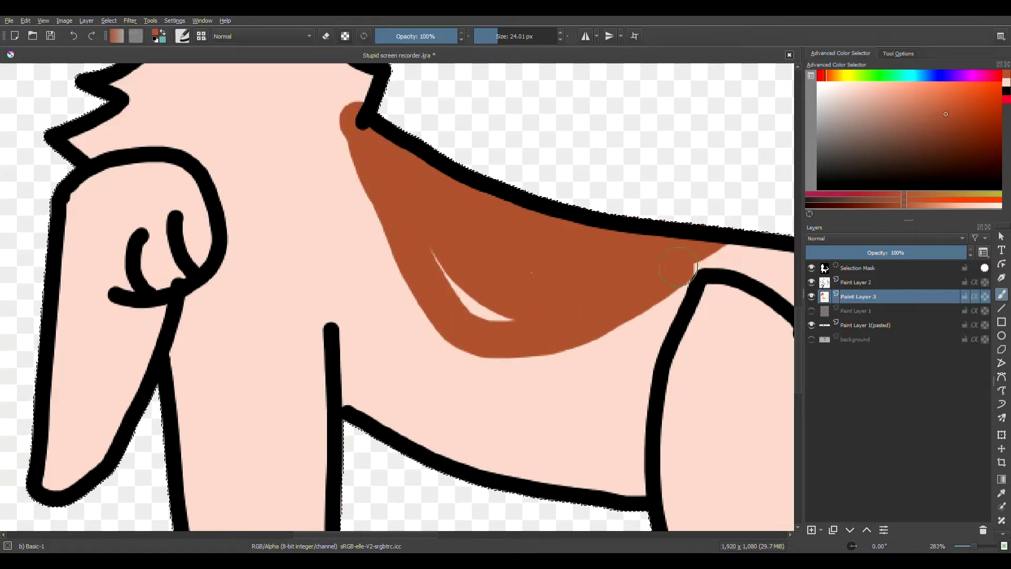
{"action": "left_click", "coordinate": [75, 36]}
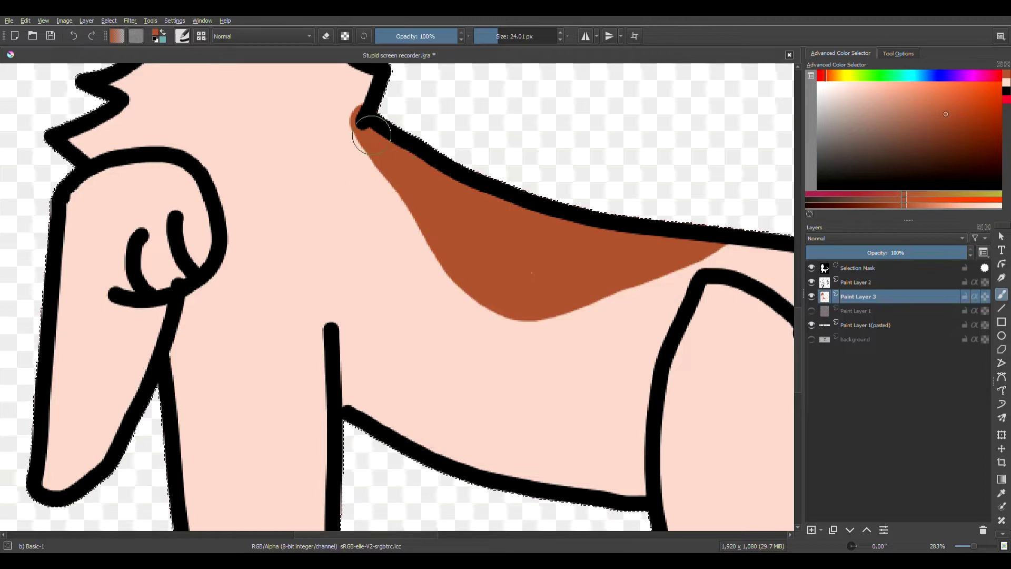
{"action": "mouse_move", "coordinate": [445, 322]}
{"action": "left_mouse_down"}
{"action": "mouse_move", "coordinate": [554, 352]}
{"action": "mouse_move", "coordinate": [693, 273]}
{"action": "left_mouse_up"}
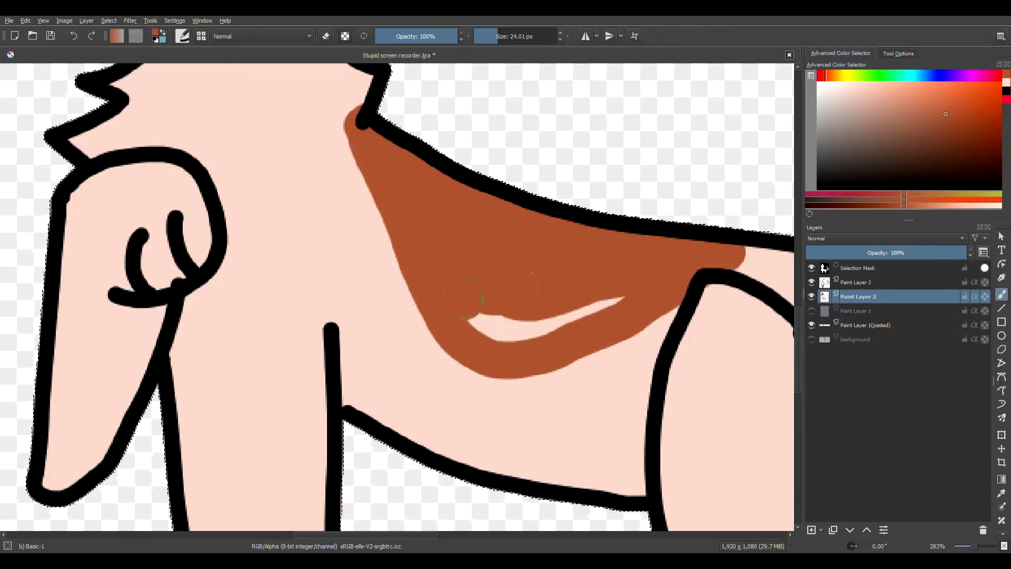
{"action": "scroll", "coordinate": [589, 314], "scroll_direction": "down", "scroll_amount": 4}
{"action": "scroll", "coordinate": [658, 294], "scroll_direction": "up", "scroll_amount": 3}
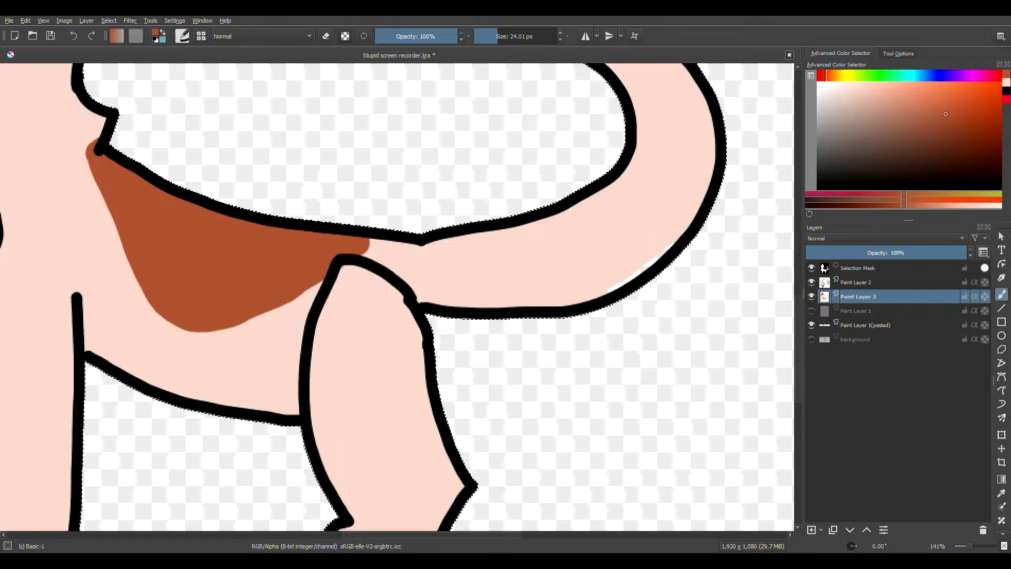
{"action": "left_click", "coordinate": [329, 302], "text": "ctrl"}
{"action": "scroll", "coordinate": [329, 304], "scroll_direction": "up", "scroll_amount": 2}
{"action": "scroll", "coordinate": [372, 257], "scroll_direction": "down", "scroll_amount": 5}
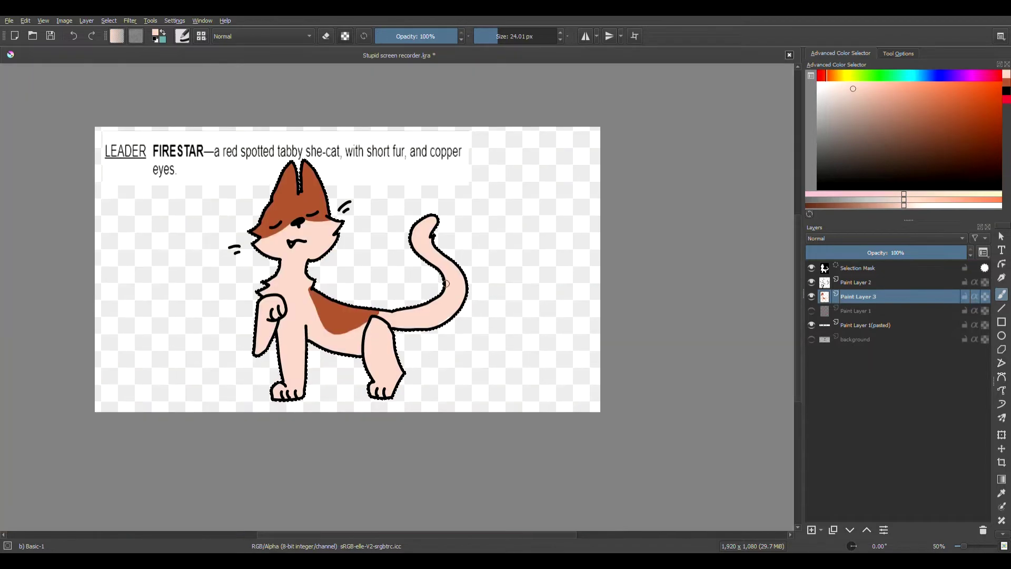
Step: Colour the tail tip rust and add two rust bands below it, the lower one narrower
{"action": "scroll", "coordinate": [446, 283], "scroll_direction": "up", "scroll_amount": 3}
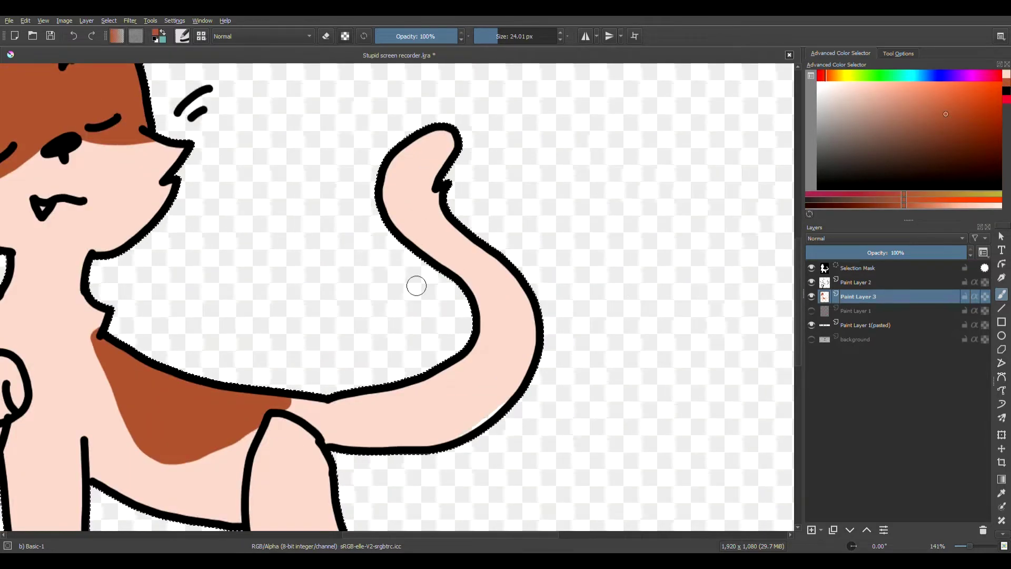
{"action": "left_click_drag", "start_coordinate": [405, 234], "coordinate": [495, 247]}
{"action": "left_click_drag", "start_coordinate": [379, 205], "coordinate": [496, 166]}
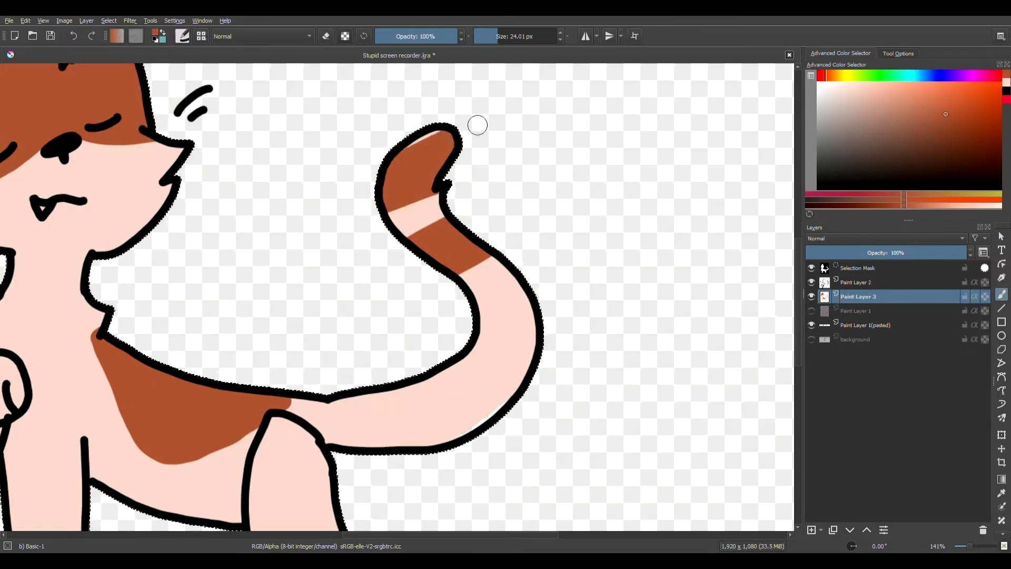
{"action": "left_click_drag", "start_coordinate": [470, 296], "coordinate": [513, 266]}
Step: Switch the brush colour to a dark reddish brown
{"action": "scroll", "coordinate": [402, 339], "scroll_direction": "down", "scroll_amount": 6}
{"action": "scroll", "coordinate": [387, 337], "scroll_direction": "up", "scroll_amount": 4}
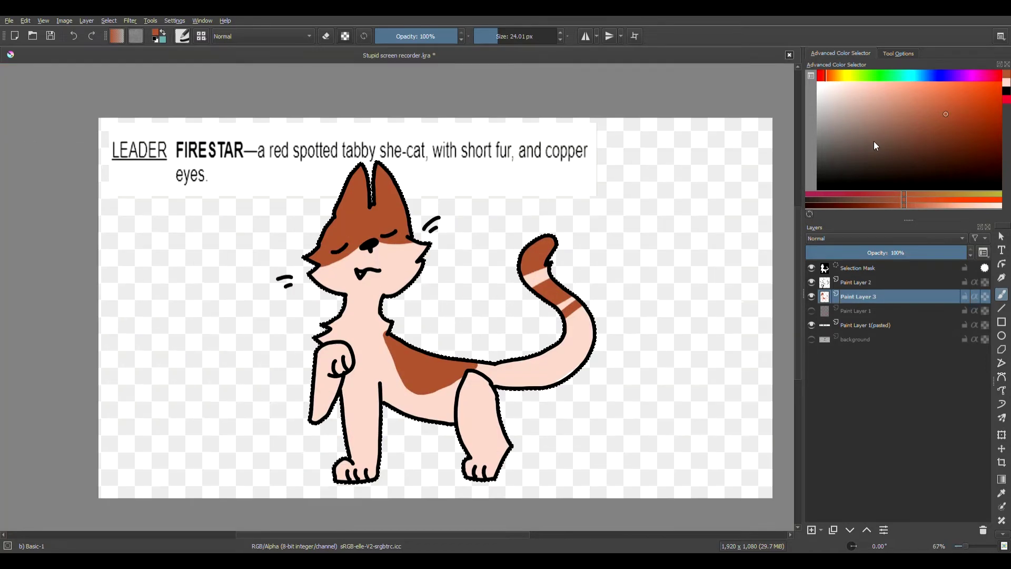
{"action": "left_click", "coordinate": [919, 142]}
Step: Try three dark brown spots on the rust back patch with the 24.01 px brush, and undo them
{"action": "scroll", "coordinate": [516, 411], "scroll_direction": "up", "scroll_amount": 6}
{"action": "left_click_drag", "start_coordinate": [387, 247], "coordinate": [399, 287]}
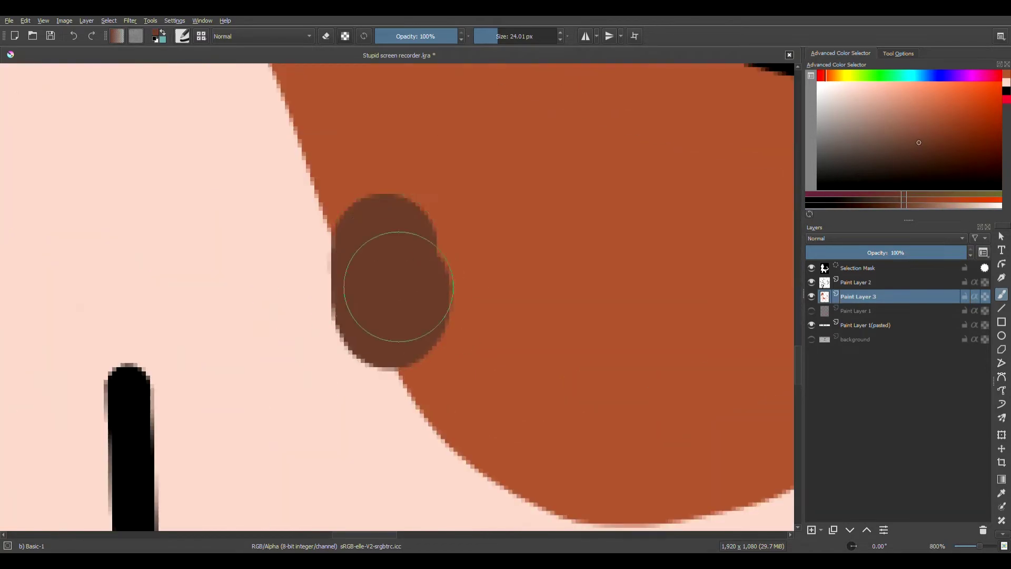
{"action": "scroll", "coordinate": [398, 287], "scroll_direction": "down", "scroll_amount": 4}
{"action": "scroll", "coordinate": [473, 250], "scroll_direction": "up", "scroll_amount": 3}
{"action": "left_click_drag", "start_coordinate": [470, 232], "coordinate": [474, 263]}
{"action": "left_click_drag", "start_coordinate": [319, 189], "coordinate": [317, 213]}
{"action": "scroll", "coordinate": [366, 308], "scroll_direction": "down", "scroll_amount": 5}
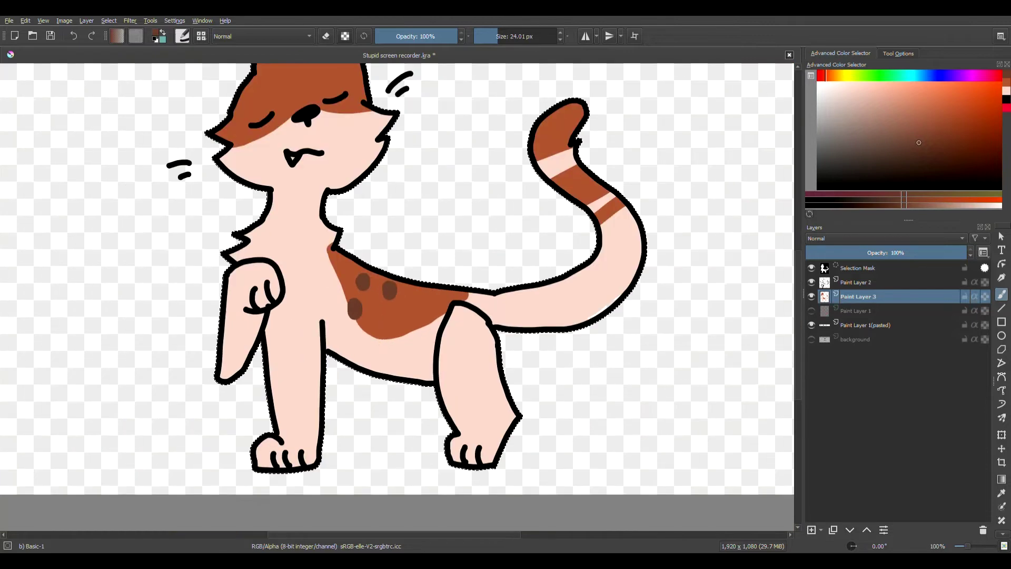
{"action": "left_click", "coordinate": [73, 37]}
{"action": "left_click", "coordinate": [74, 36]}
{"action": "left_click", "coordinate": [74, 37]}
Step: Try three small dark brown whisker spots on the cheek with a 4.12 px brush, and undo them
{"action": "scroll", "coordinate": [251, 124], "scroll_direction": "up", "scroll_amount": 6}
{"action": "left_click", "coordinate": [487, 38]}
{"action": "scroll", "coordinate": [374, 242], "scroll_direction": "up", "scroll_amount": 2}
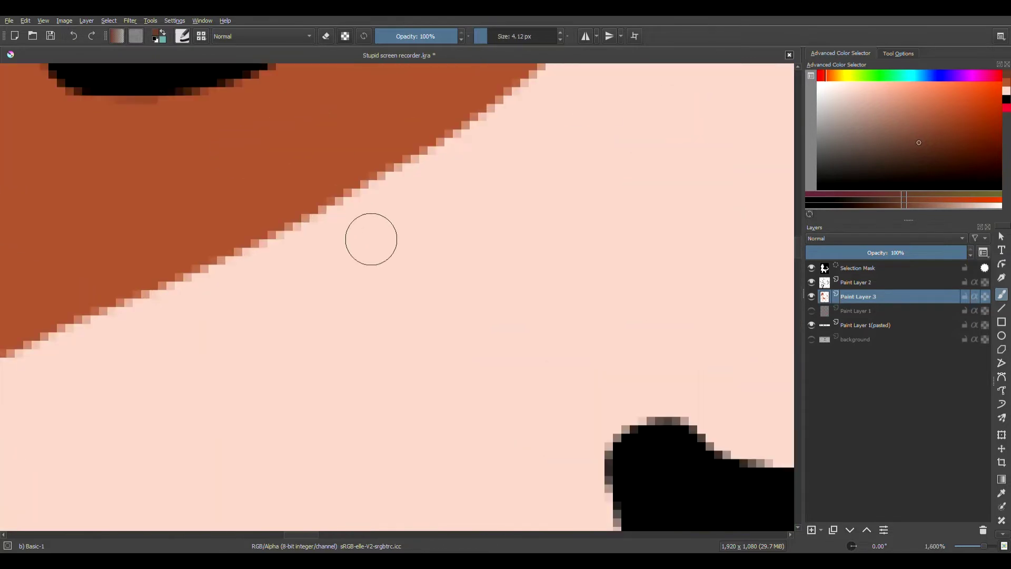
{"action": "left_click", "coordinate": [304, 338]}
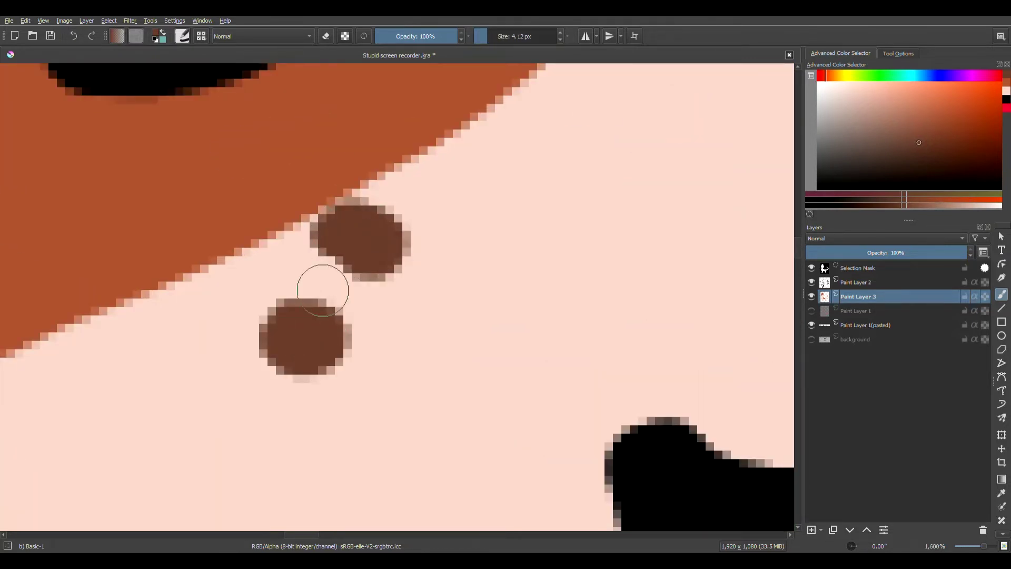
{"action": "left_click", "coordinate": [432, 331]}
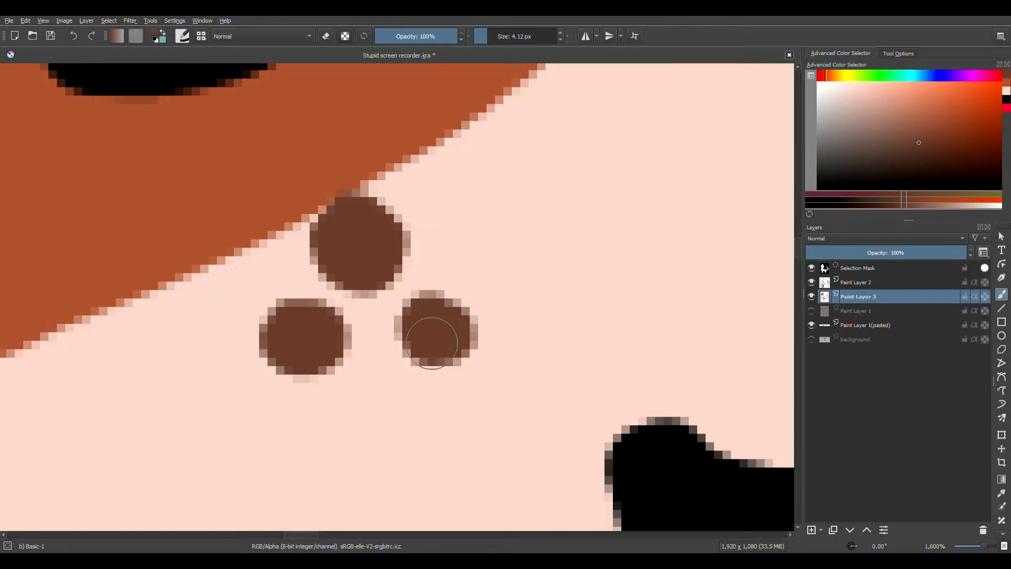
{"action": "scroll", "coordinate": [358, 336], "scroll_direction": "down", "scroll_amount": 10}
{"action": "scroll", "coordinate": [363, 339], "scroll_direction": "up", "scroll_amount": 5}
{"action": "left_click", "coordinate": [73, 39]}
{"action": "left_click", "coordinate": [72, 39]}
{"action": "left_click", "coordinate": [73, 39]}
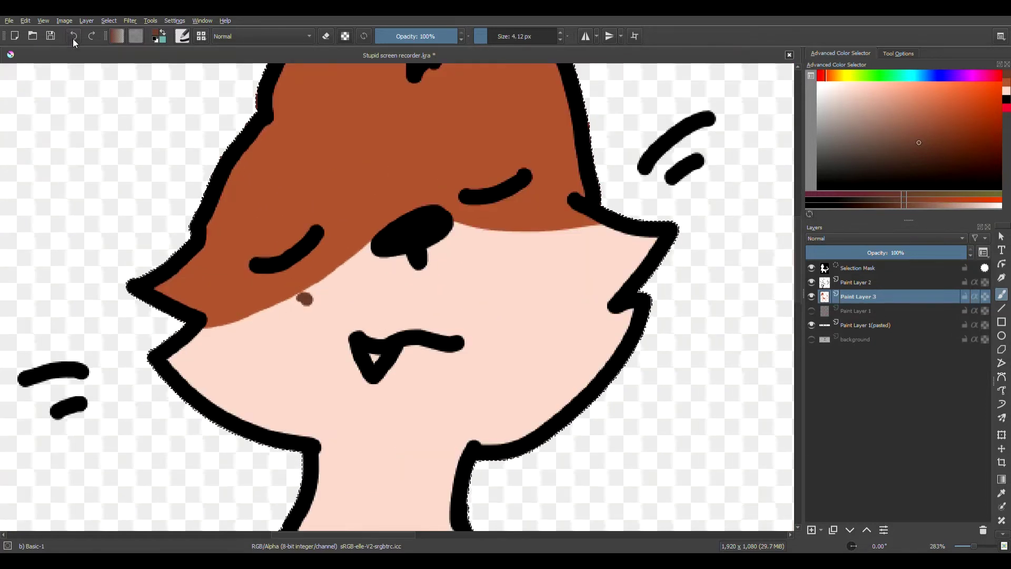
{"action": "left_click", "coordinate": [73, 37]}
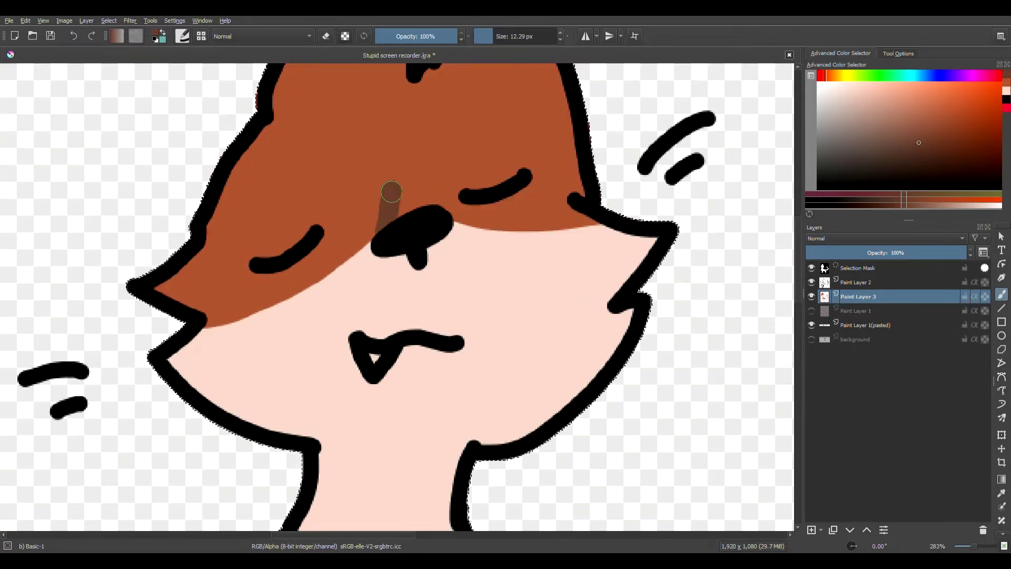
Step: Paint a short dark brown marking on the bridge above the nose with a 12.29 px brush
{"action": "mouse_move", "coordinate": [391, 191]}
{"action": "left_mouse_down"}
{"action": "mouse_move", "coordinate": [422, 207]}
{"action": "mouse_move", "coordinate": [404, 180]}
{"action": "mouse_move", "coordinate": [381, 237]}
{"action": "left_mouse_up"}
{"action": "scroll", "coordinate": [240, 349], "scroll_direction": "down", "scroll_amount": 7}
{"action": "scroll", "coordinate": [288, 384], "scroll_direction": "up", "scroll_amount": 2}
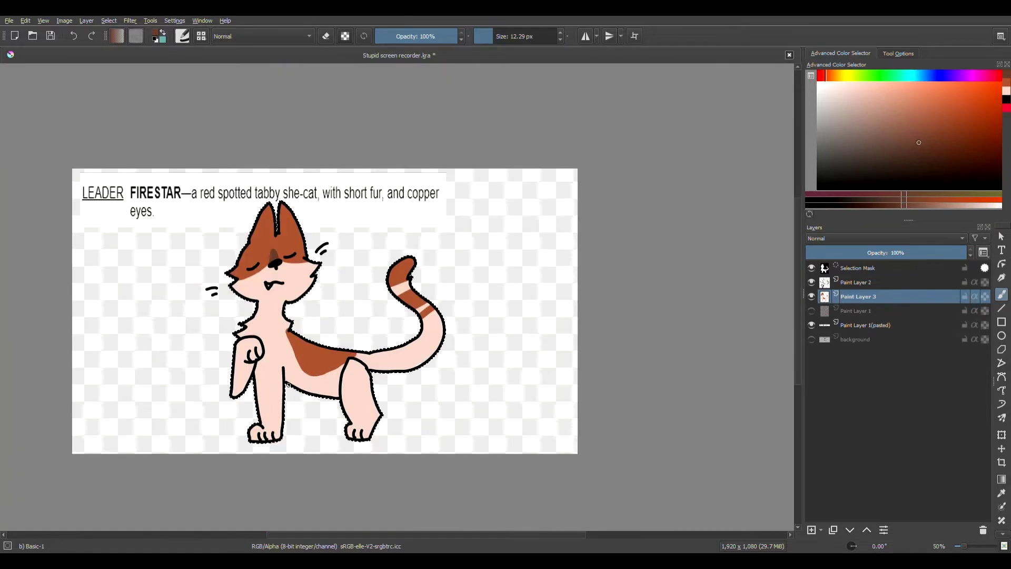
Step: Scatter dark brown oval spots of varied sizes across the rust patch on the cat's back
{"action": "scroll", "coordinate": [288, 385], "scroll_direction": "up", "scroll_amount": 6}
{"action": "left_click_drag", "start_coordinate": [308, 210], "coordinate": [308, 246]}
{"action": "left_click_drag", "start_coordinate": [357, 186], "coordinate": [358, 206]}
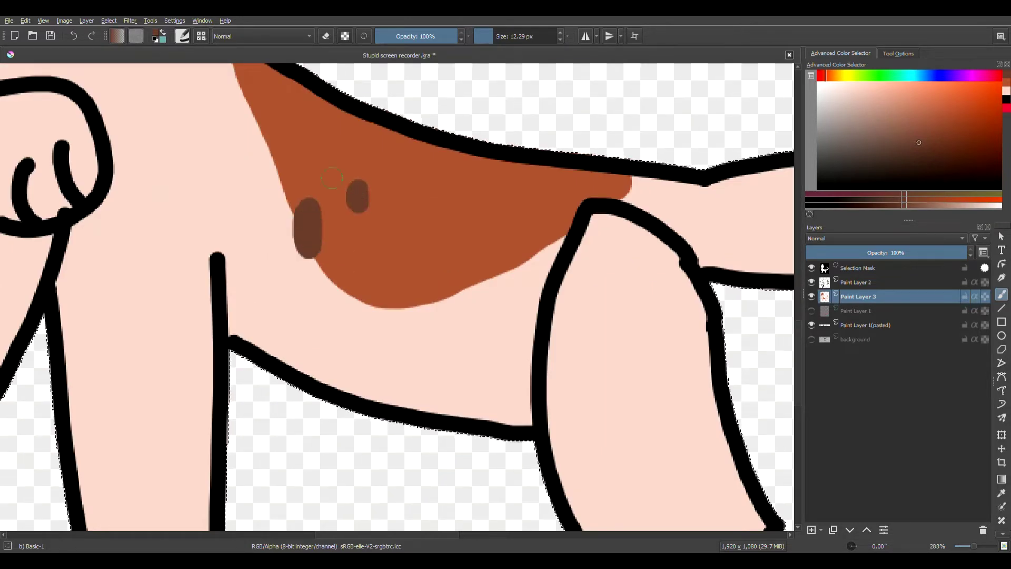
{"action": "scroll", "coordinate": [333, 179], "scroll_direction": "down", "scroll_amount": 6}
{"action": "scroll", "coordinate": [464, 336], "scroll_direction": "up", "scroll_amount": 8}
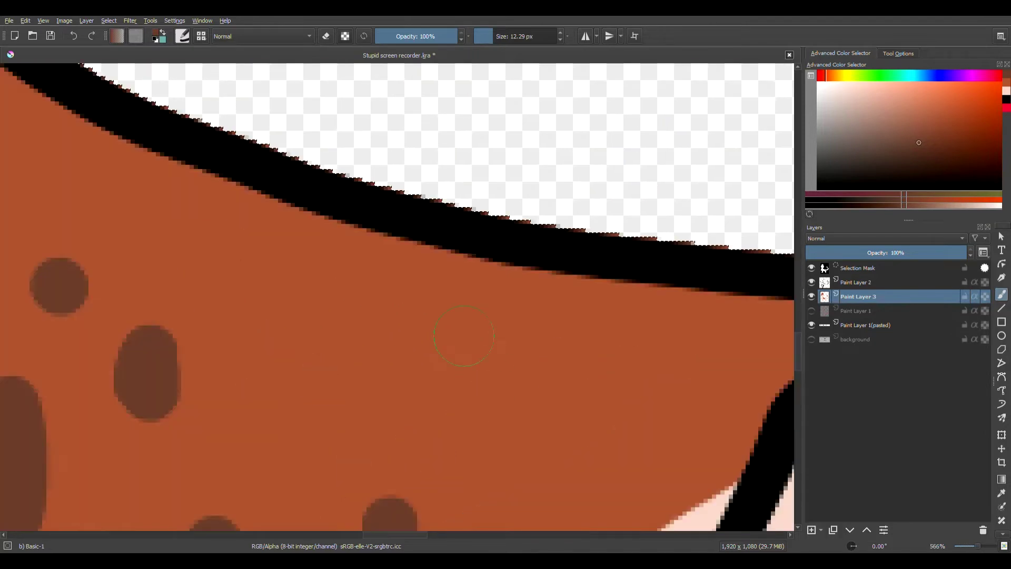
{"action": "left_click_drag", "start_coordinate": [473, 282], "coordinate": [501, 250]}
{"action": "left_click_drag", "start_coordinate": [335, 303], "coordinate": [337, 321]}
Step: Paint dark brown bands on the tail, at the base of the rust tip and within the rust band below it
{"action": "scroll", "coordinate": [360, 363], "scroll_direction": "down", "scroll_amount": 8}
{"action": "scroll", "coordinate": [436, 353], "scroll_direction": "up", "scroll_amount": 6}
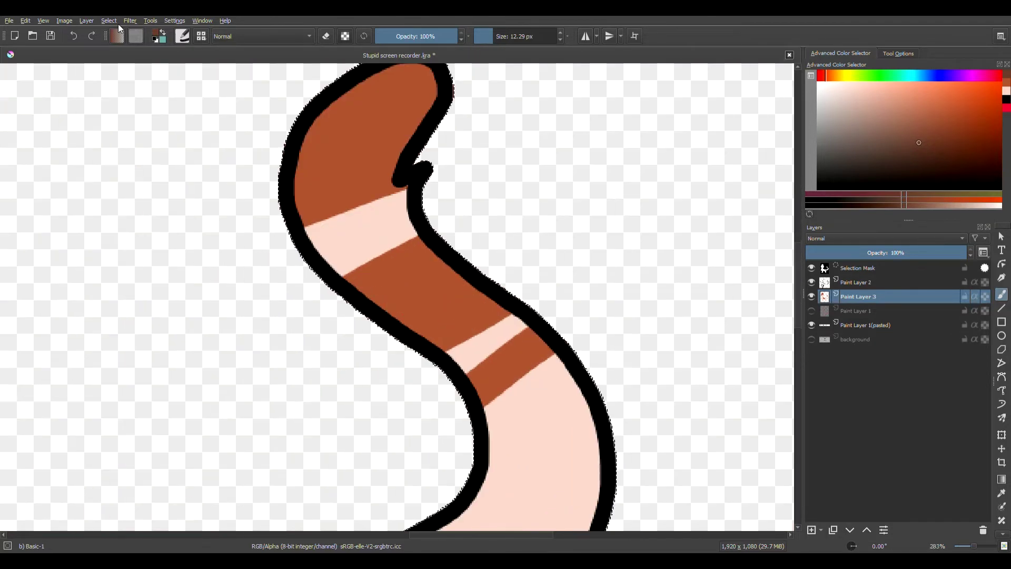
{"action": "mouse_move", "coordinate": [259, 264]}
{"action": "left_mouse_down"}
{"action": "mouse_move", "coordinate": [295, 273]}
{"action": "mouse_move", "coordinate": [368, 208]}
{"action": "left_mouse_up"}
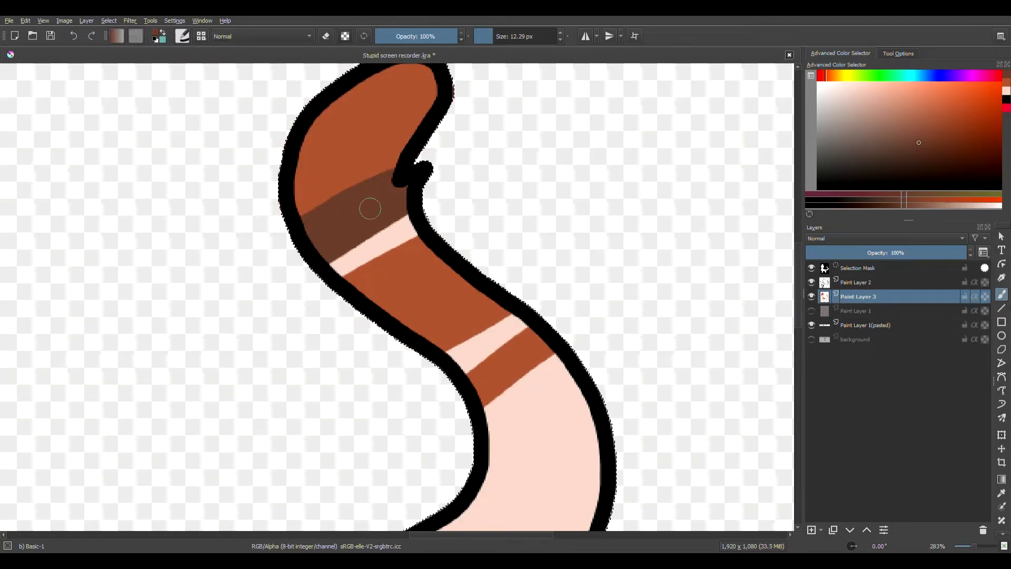
{"action": "scroll", "coordinate": [526, 250], "scroll_direction": "down", "scroll_amount": 6}
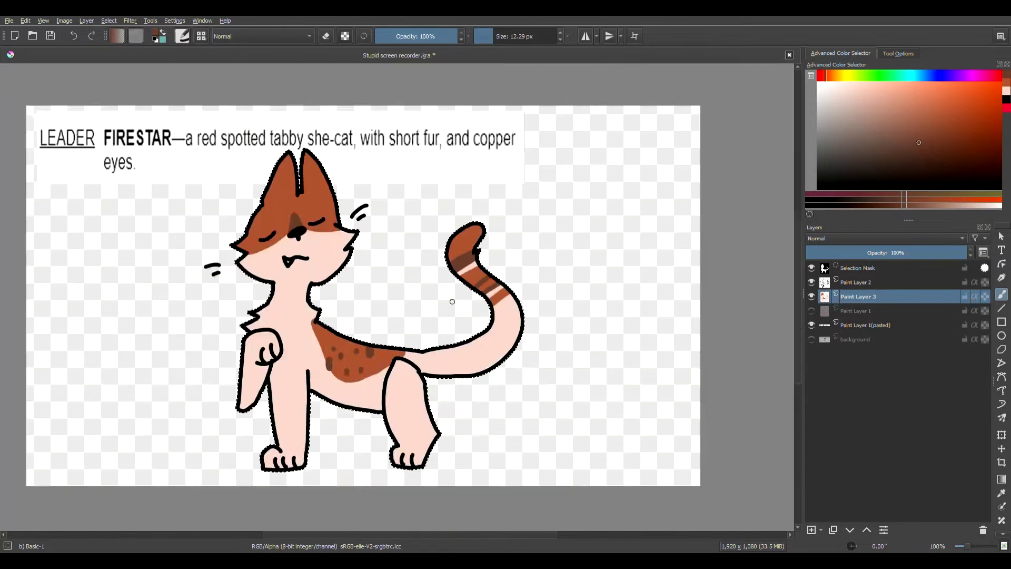
{"action": "scroll", "coordinate": [294, 304], "scroll_direction": "up", "scroll_amount": 4}
{"action": "scroll", "coordinate": [294, 304], "scroll_direction": "down", "scroll_amount": 4}
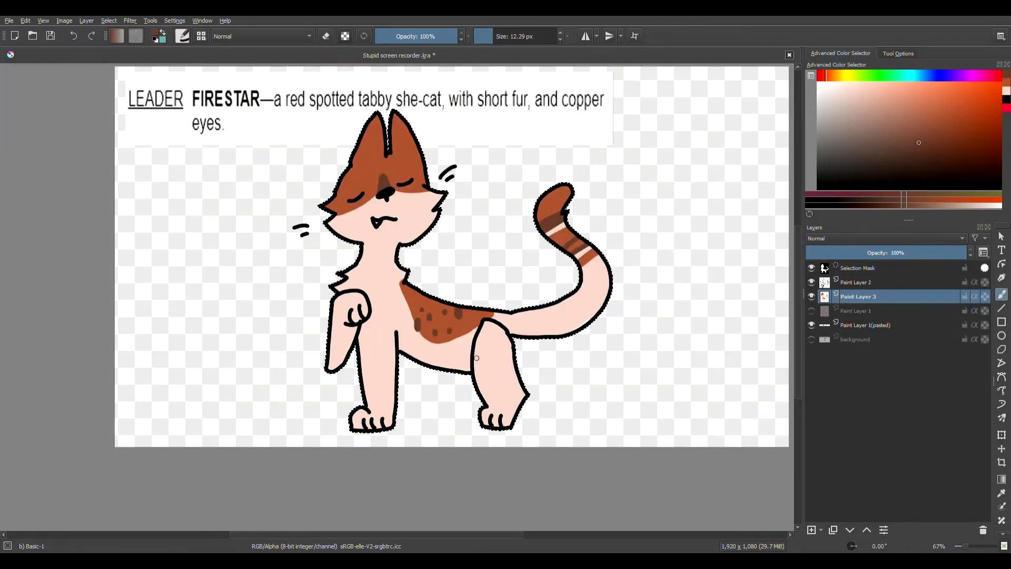
Step: Paint dark brown tips on both ears of the cat, each with a pointed, curved lower edge
{"action": "scroll", "coordinate": [197, 389], "scroll_direction": "up", "scroll_amount": 4}
{"action": "scroll", "coordinate": [197, 390], "scroll_direction": "down", "scroll_amount": 4}
{"action": "scroll", "coordinate": [232, 210], "scroll_direction": "up", "scroll_amount": 3}
{"action": "scroll", "coordinate": [231, 210], "scroll_direction": "up", "scroll_amount": 7}
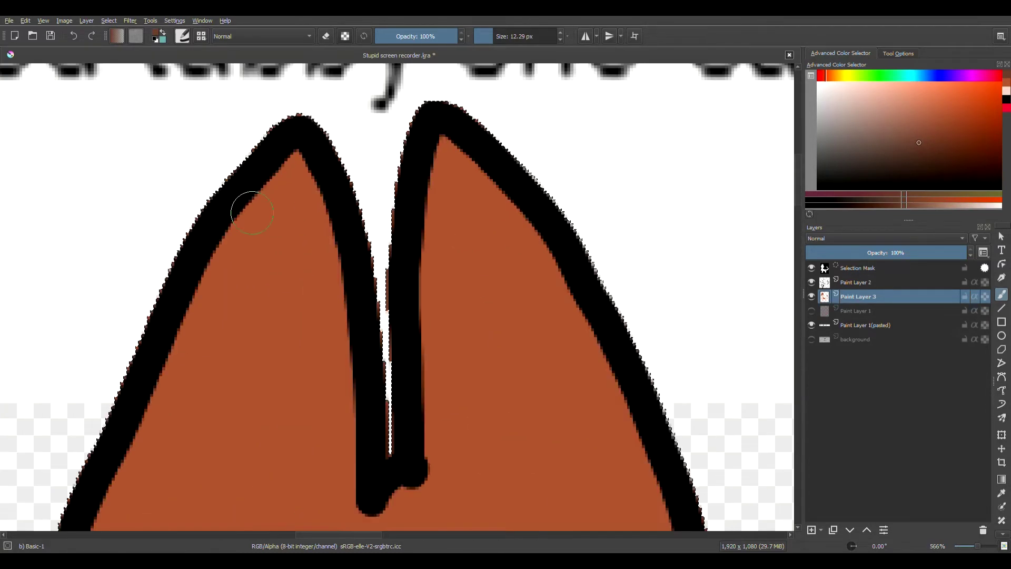
{"action": "mouse_move", "coordinate": [239, 247]}
{"action": "left_mouse_down"}
{"action": "mouse_move", "coordinate": [277, 353]}
{"action": "mouse_move", "coordinate": [281, 188]}
{"action": "left_mouse_up"}
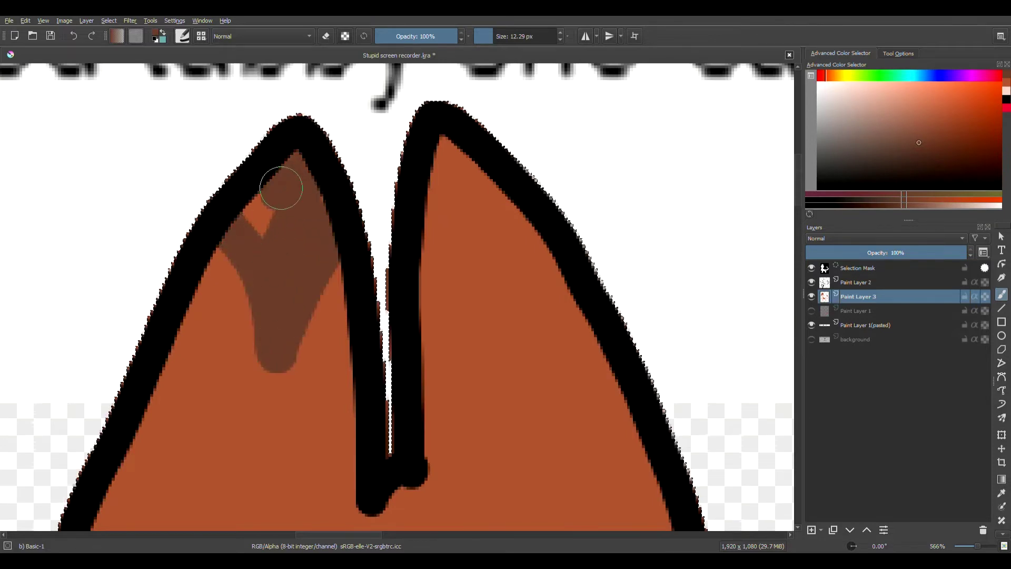
{"action": "left_click", "coordinate": [72, 37]}
{"action": "left_click_drag", "start_coordinate": [161, 329], "coordinate": [418, 297]}
{"action": "mouse_move", "coordinate": [211, 365]}
{"action": "left_mouse_down"}
{"action": "mouse_move", "coordinate": [223, 300]}
{"action": "mouse_move", "coordinate": [294, 311]}
{"action": "mouse_move", "coordinate": [276, 203]}
{"action": "left_mouse_up"}
{"action": "left_click", "coordinate": [73, 36]}
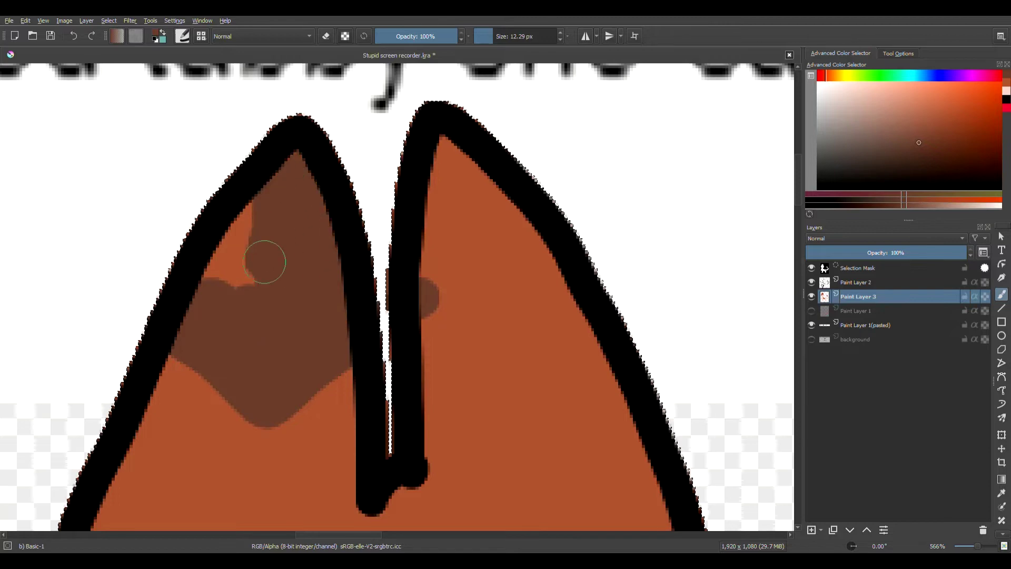
{"action": "left_click_drag", "start_coordinate": [264, 261], "coordinate": [273, 214]}
{"action": "mouse_move", "coordinate": [446, 317]}
{"action": "left_mouse_down"}
{"action": "mouse_move", "coordinate": [479, 309]}
{"action": "mouse_move", "coordinate": [437, 256]}
{"action": "left_mouse_up"}
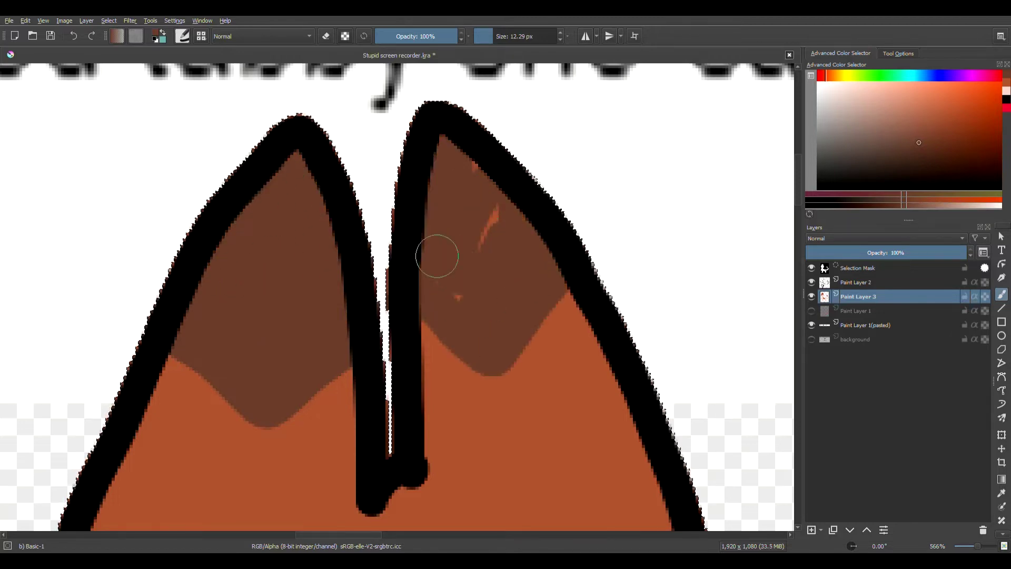
Step: Add a new paint layer above the colour layer and choose a pale yellow paint colour
{"action": "scroll", "coordinate": [455, 162], "scroll_direction": "down", "scroll_amount": 7}
{"action": "scroll", "coordinate": [455, 237], "scroll_direction": "up", "scroll_amount": 1}
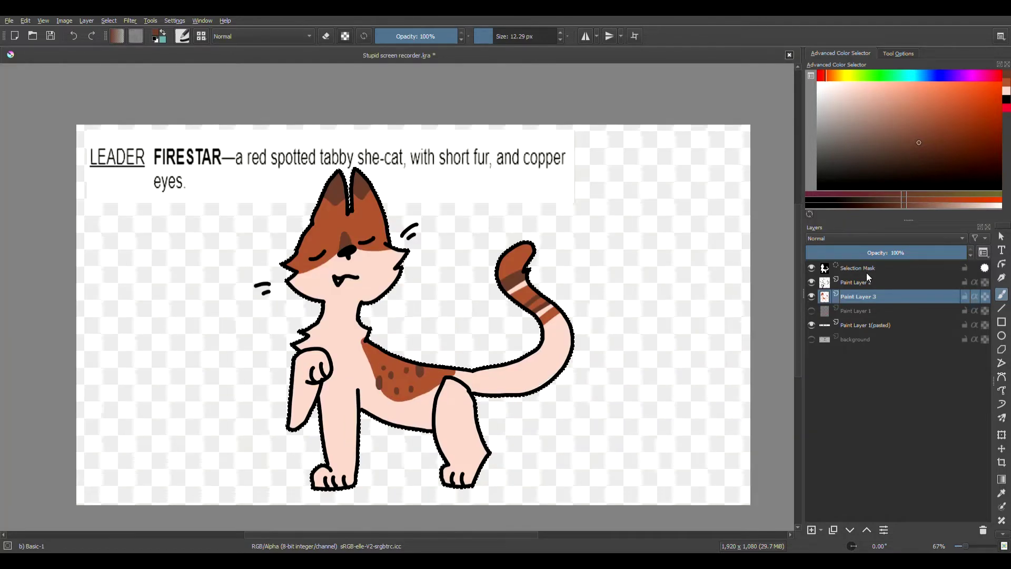
{"action": "left_click", "coordinate": [867, 271]}
{"action": "left_click", "coordinate": [858, 296]}
{"action": "scroll", "coordinate": [303, 237], "scroll_direction": "up", "scroll_amount": 6}
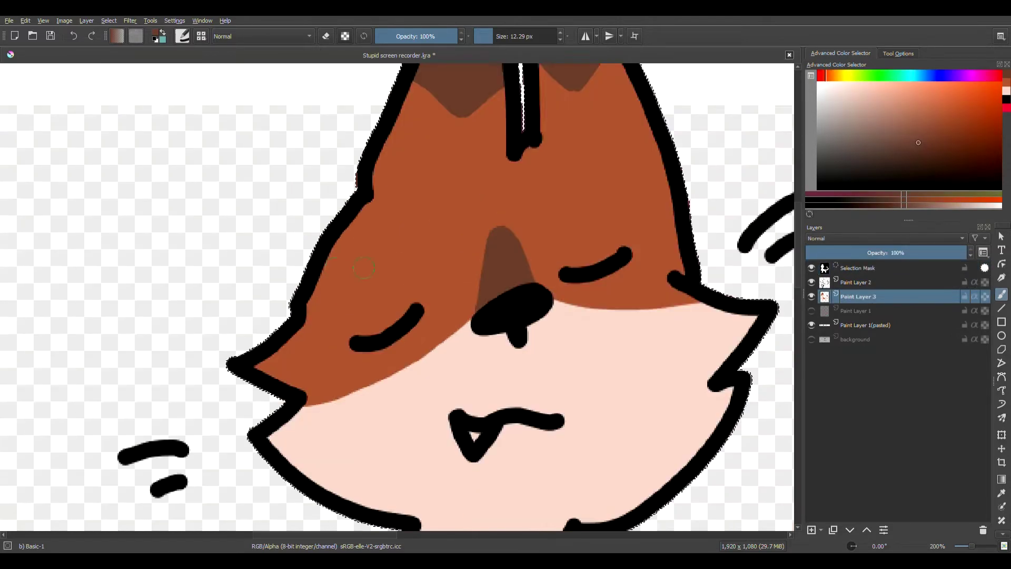
{"action": "left_click", "coordinate": [849, 77]}
{"action": "left_click", "coordinate": [811, 529]}
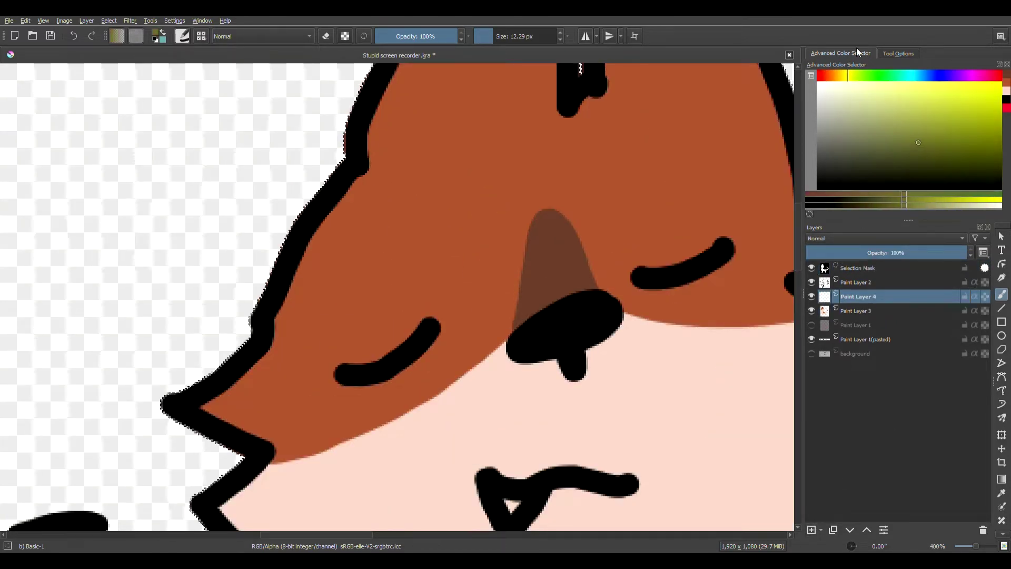
{"action": "left_click_drag", "start_coordinate": [846, 75], "coordinate": [898, 82]}
{"action": "scroll", "coordinate": [320, 237], "scroll_direction": "down", "scroll_amount": 3}
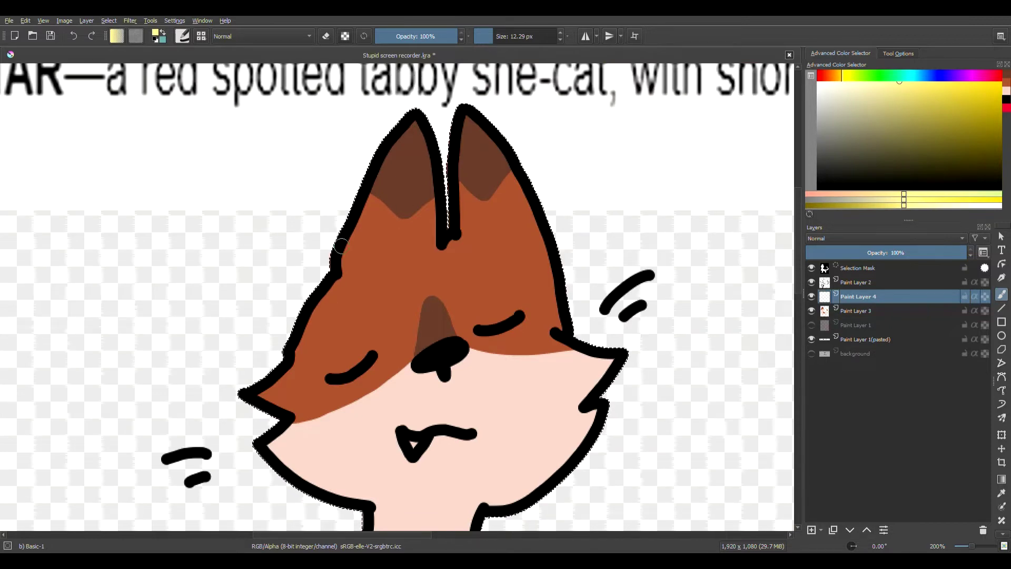
Step: Paint a pale yellow highlight strip inside the outline along the left ear, face, cheek, neck and chest fluff
{"action": "left_click", "coordinate": [345, 263]}
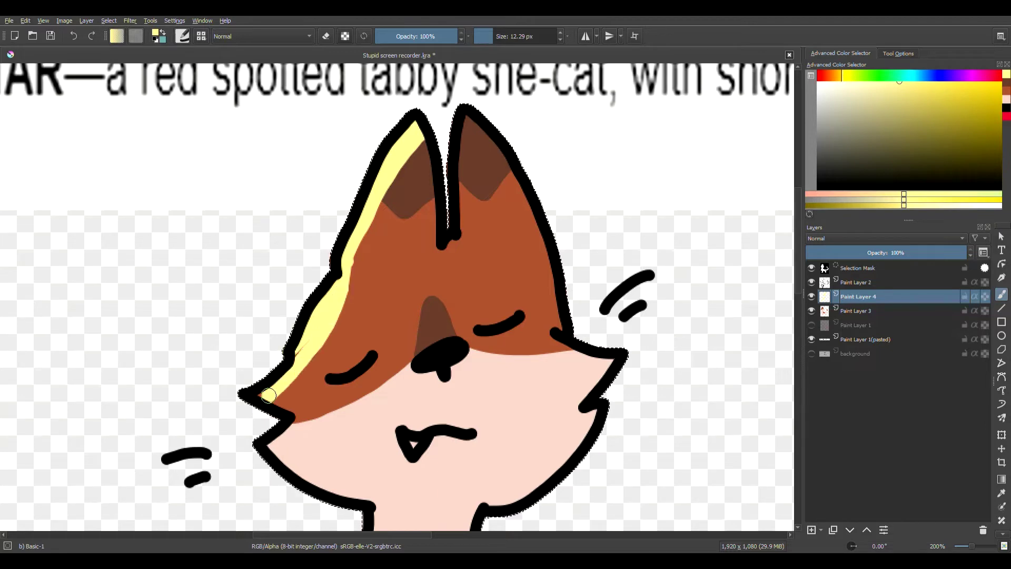
{"action": "scroll", "coordinate": [264, 458], "scroll_direction": "down", "scroll_amount": 2}
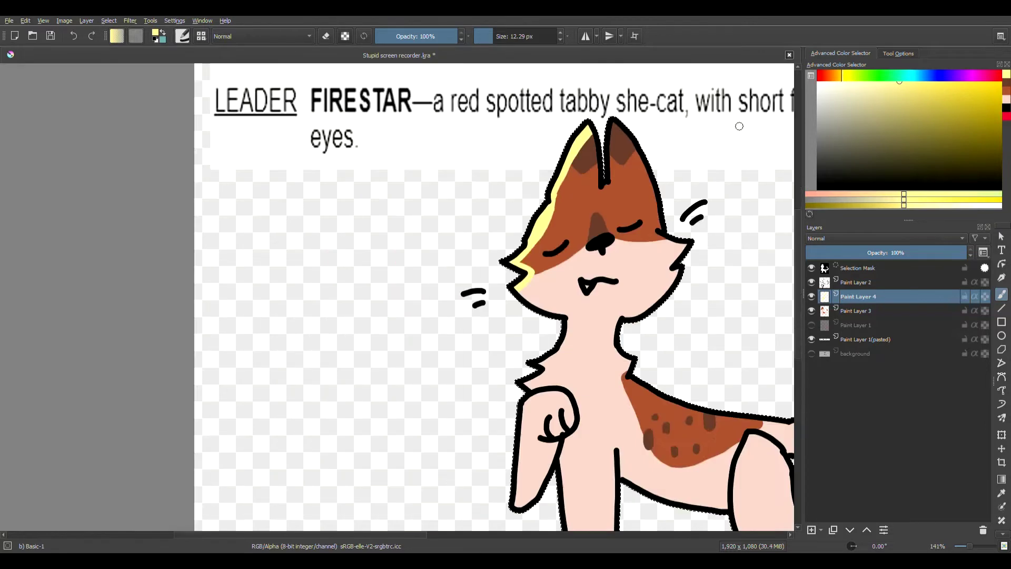
{"action": "scroll", "coordinate": [368, 315], "scroll_direction": "down", "scroll_amount": 3}
{"action": "scroll", "coordinate": [479, 132], "scroll_direction": "up", "scroll_amount": 3}
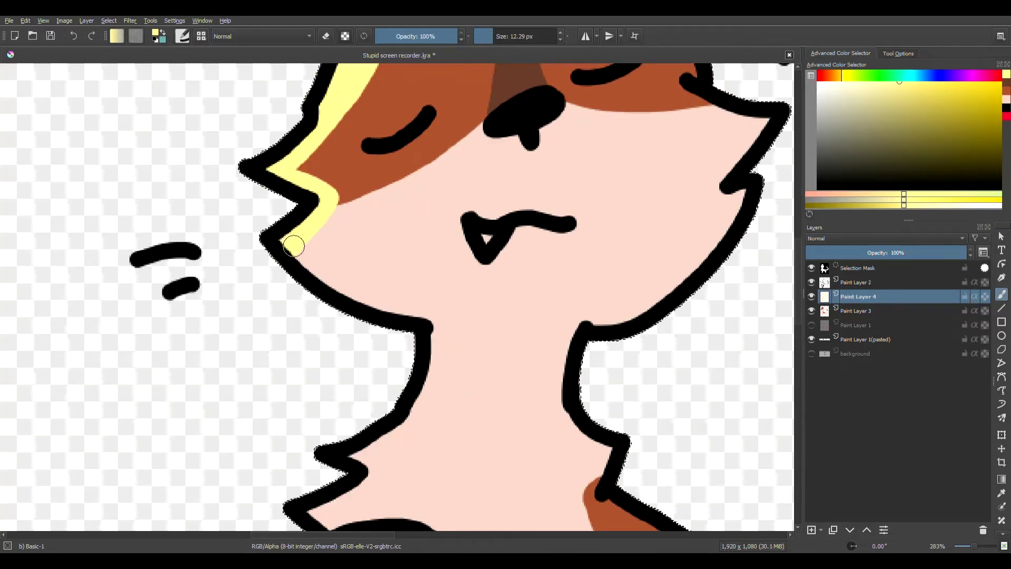
{"action": "mouse_move", "coordinate": [294, 242]}
{"action": "left_mouse_down"}
{"action": "mouse_move", "coordinate": [429, 316]}
{"action": "mouse_move", "coordinate": [420, 402]}
{"action": "mouse_move", "coordinate": [373, 444]}
{"action": "left_mouse_up"}
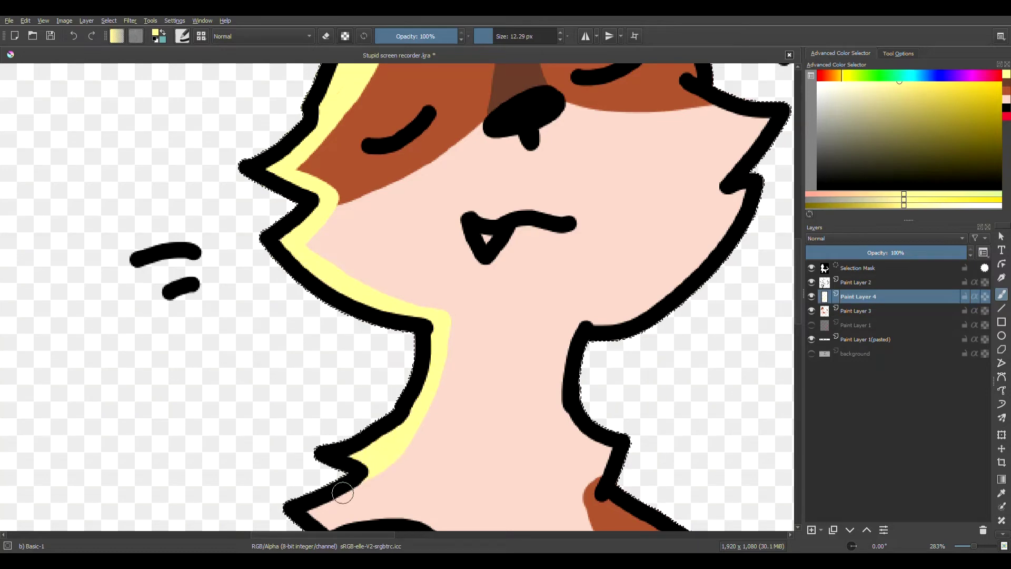
{"action": "left_click_drag", "start_coordinate": [342, 492], "coordinate": [305, 473]}
{"action": "mouse_move", "coordinate": [269, 506]}
{"action": "left_mouse_down"}
{"action": "mouse_move", "coordinate": [294, 471]}
{"action": "mouse_move", "coordinate": [287, 506]}
{"action": "left_mouse_up"}
Step: Continue the pale yellow highlight down the left edges of the raised front leg, standing front leg and its paw
{"action": "scroll", "coordinate": [364, 394], "scroll_direction": "down", "scroll_amount": 9}
{"action": "scroll", "coordinate": [360, 403], "scroll_direction": "up", "scroll_amount": 6}
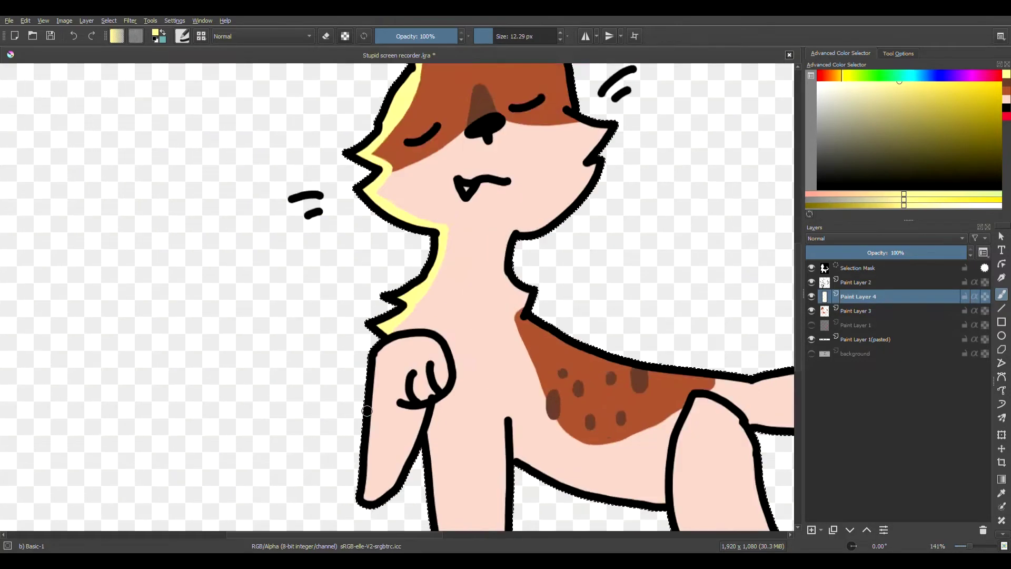
{"action": "left_click_drag", "start_coordinate": [375, 346], "coordinate": [364, 526]}
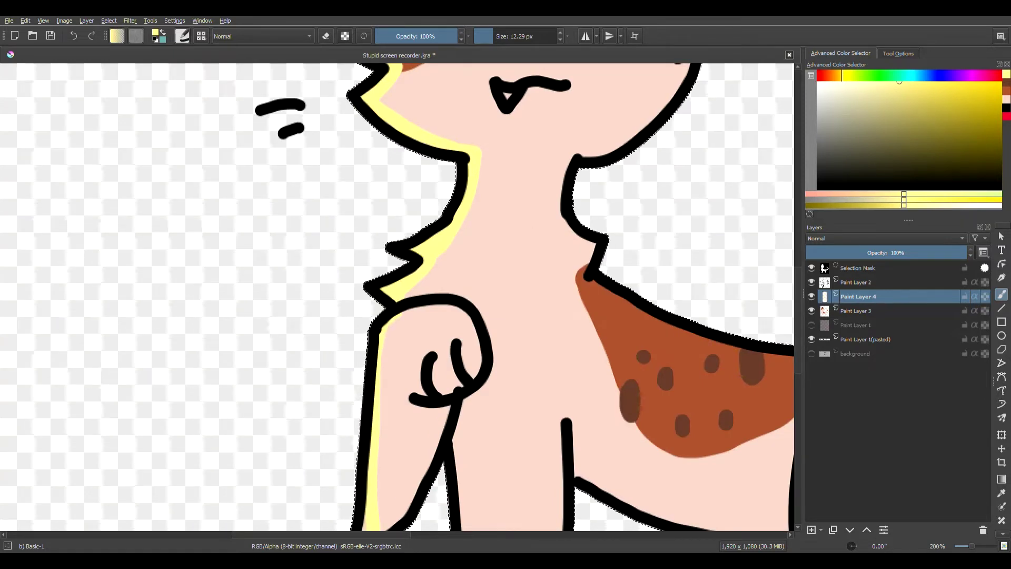
{"action": "scroll", "coordinate": [427, 442], "scroll_direction": "down", "scroll_amount": 5}
{"action": "scroll", "coordinate": [455, 513], "scroll_direction": "up", "scroll_amount": 3}
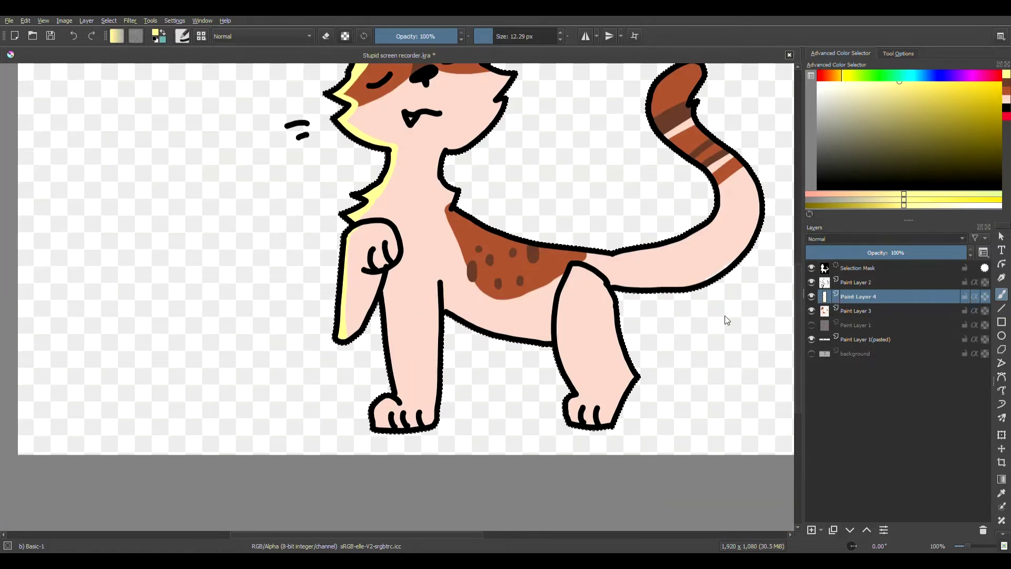
{"action": "scroll", "coordinate": [300, 346], "scroll_direction": "up", "scroll_amount": 3}
{"action": "mouse_move", "coordinate": [346, 132]}
{"action": "left_mouse_down"}
{"action": "mouse_move", "coordinate": [388, 418]}
{"action": "mouse_move", "coordinate": [380, 439]}
{"action": "mouse_move", "coordinate": [323, 484]}
{"action": "mouse_move", "coordinate": [333, 467]}
{"action": "left_mouse_up"}
{"action": "scroll", "coordinate": [404, 327], "scroll_direction": "down", "scroll_amount": 3}
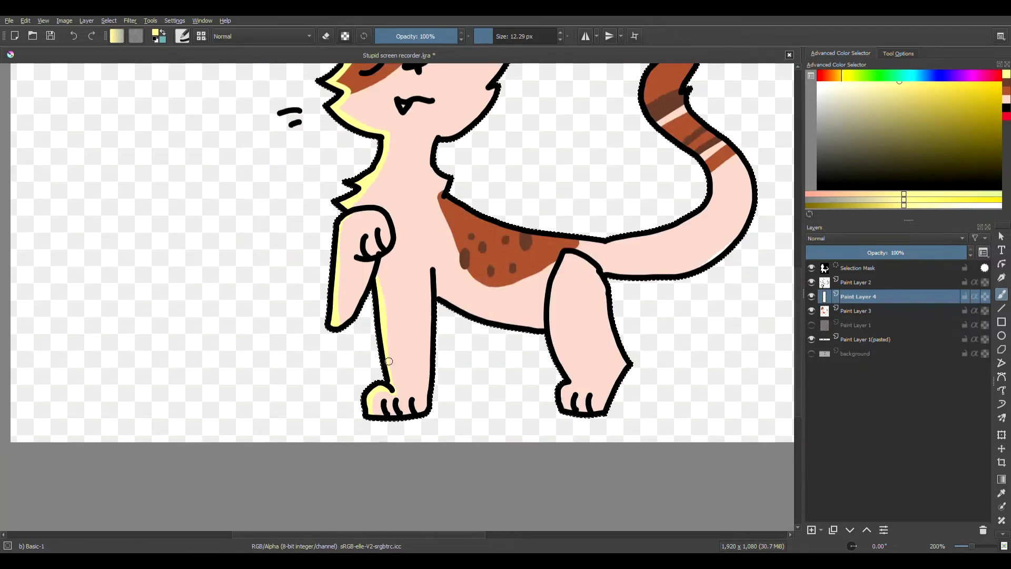
Step: Lower the opacity of the yellow highlight layer to 36%
{"action": "left_click_drag", "start_coordinate": [880, 253], "coordinate": [864, 252]}
{"action": "scroll", "coordinate": [421, 295], "scroll_direction": "down", "scroll_amount": 2}
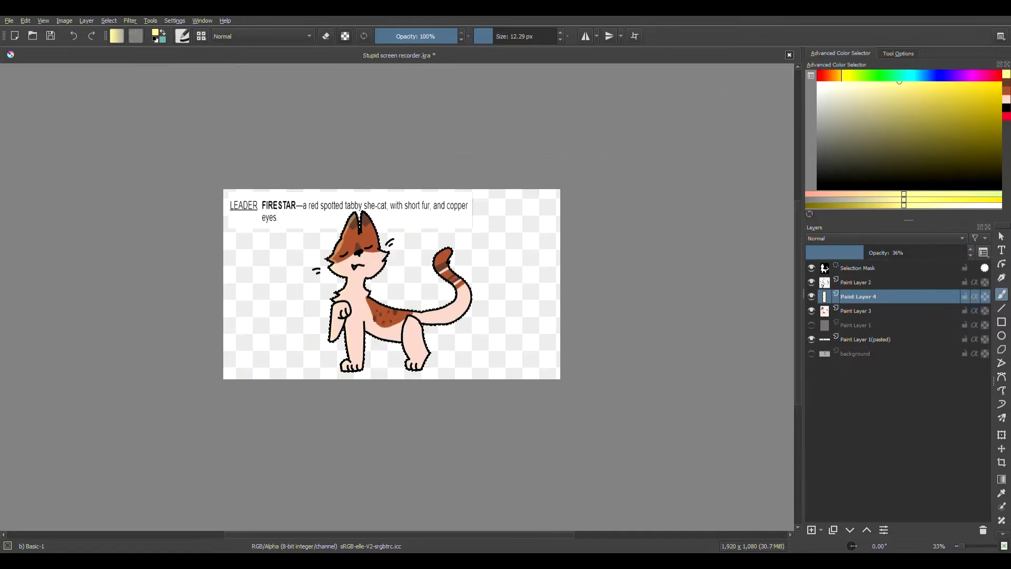
{"action": "left_click", "coordinate": [895, 262]}
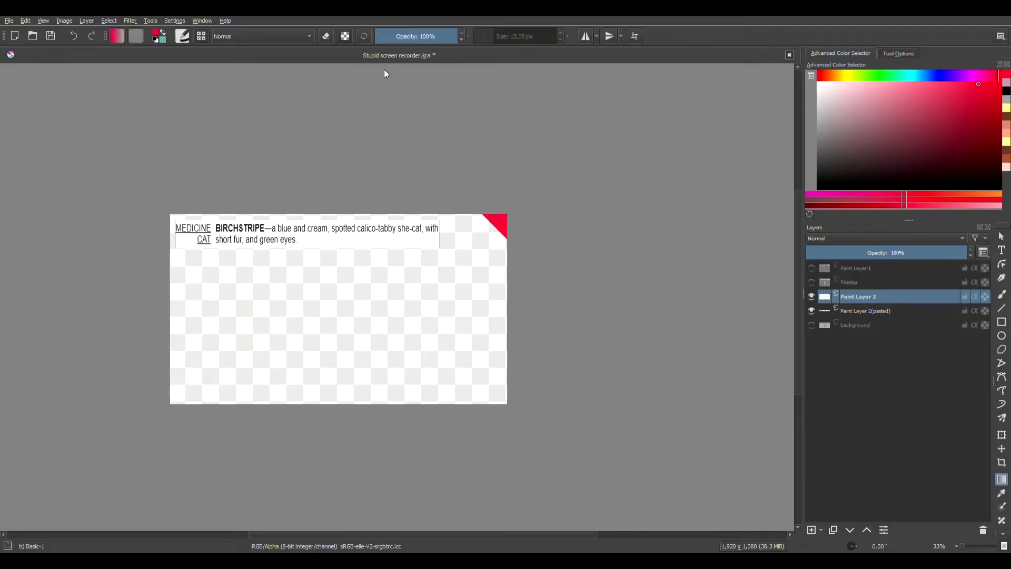
Step: Sketch Birchstripe's round head in red with crossed guide lines, small rounded ears and cheek tufts, using a 13.35 px brush
{"action": "left_click", "coordinate": [1002, 294]}
{"action": "scroll", "coordinate": [257, 316], "scroll_direction": "up", "scroll_amount": 2}
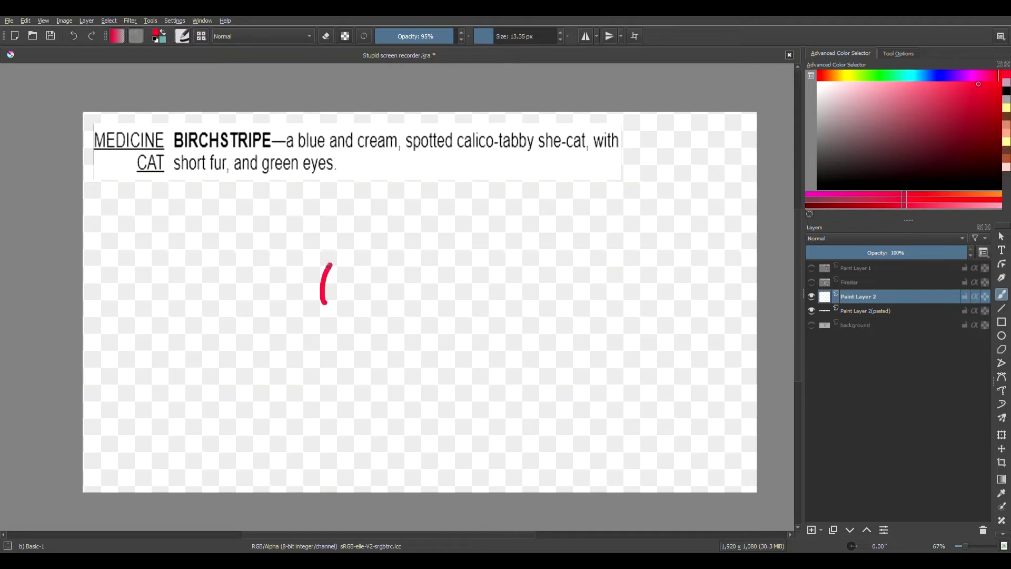
{"action": "mouse_move", "coordinate": [328, 265]}
{"action": "left_mouse_down"}
{"action": "mouse_move", "coordinate": [394, 249]}
{"action": "mouse_move", "coordinate": [378, 338]}
{"action": "left_mouse_up"}
{"action": "mouse_move", "coordinate": [405, 245]}
{"action": "left_mouse_down"}
{"action": "mouse_move", "coordinate": [328, 313]}
{"action": "mouse_move", "coordinate": [331, 279]}
{"action": "left_mouse_up"}
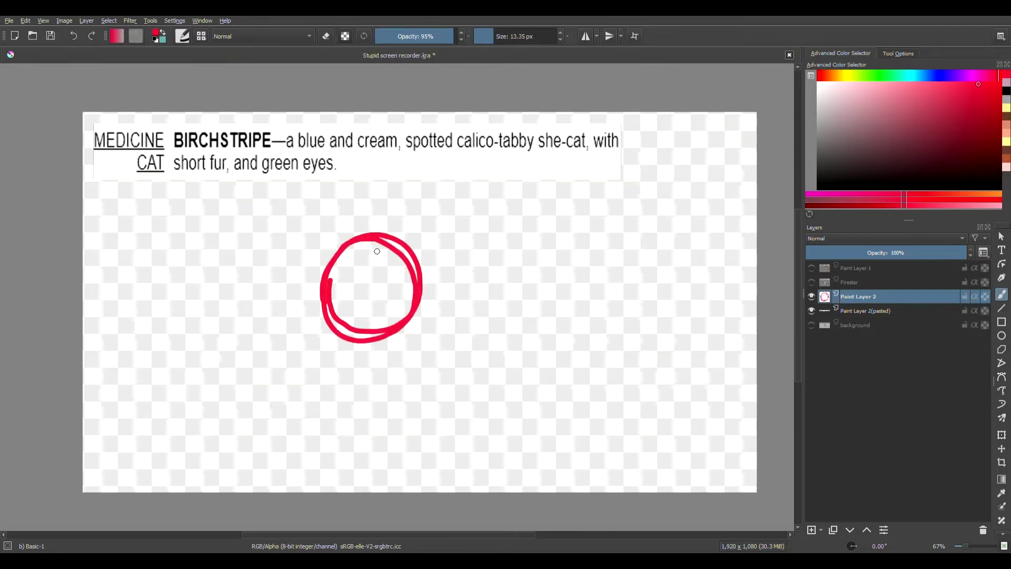
{"action": "left_click_drag", "start_coordinate": [375, 240], "coordinate": [365, 286]}
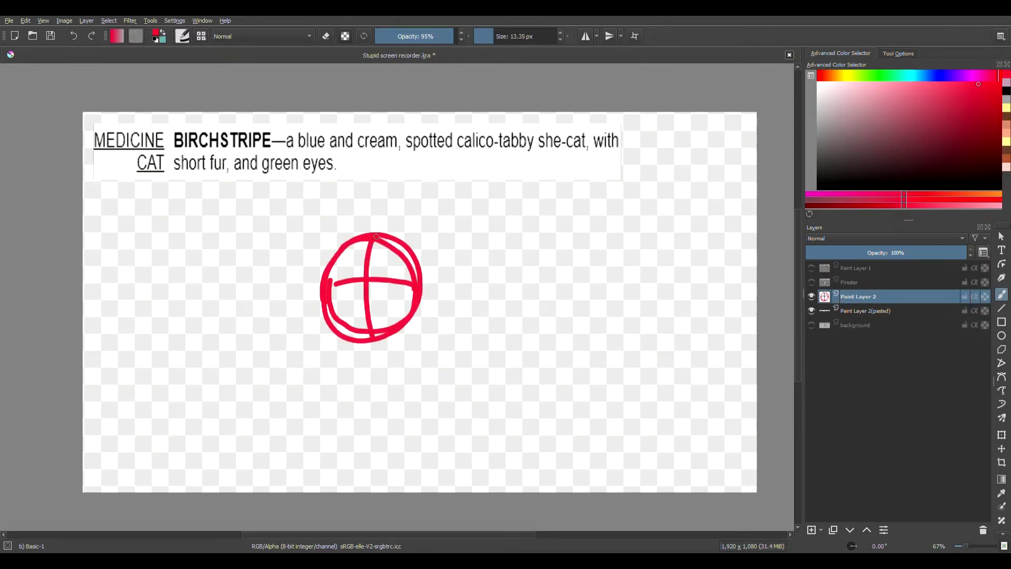
{"action": "mouse_move", "coordinate": [398, 228]}
{"action": "left_mouse_down"}
{"action": "mouse_move", "coordinate": [419, 259]}
{"action": "mouse_move", "coordinate": [323, 248]}
{"action": "mouse_move", "coordinate": [337, 272]}
{"action": "left_mouse_up"}
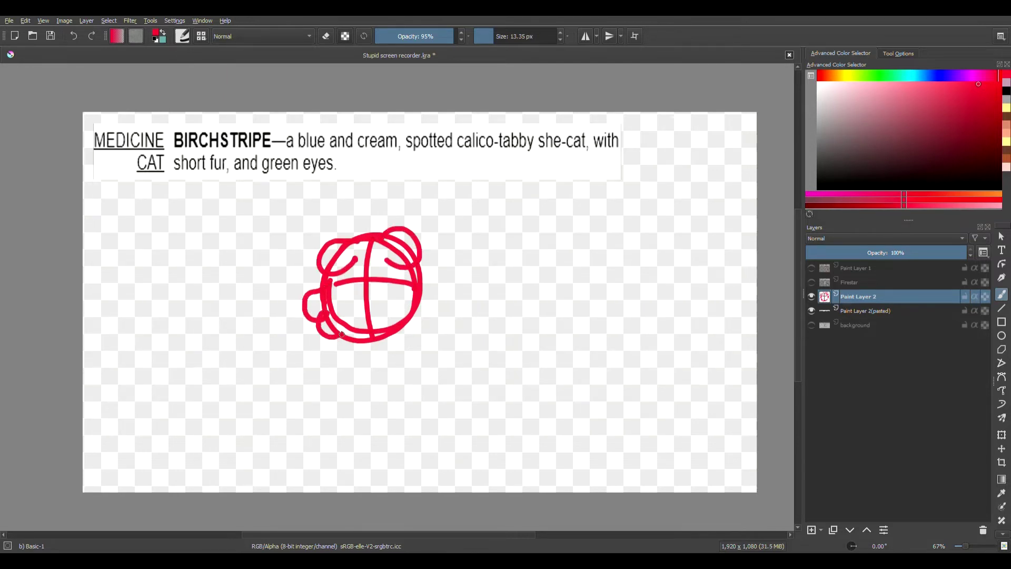
{"action": "left_click_drag", "start_coordinate": [427, 324], "coordinate": [377, 337]}
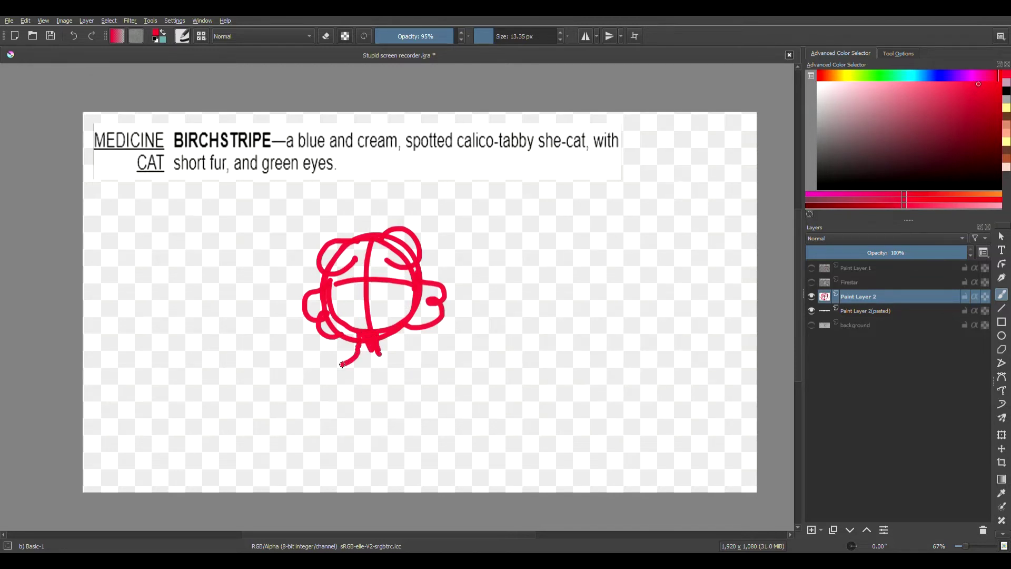
Step: Sketch the neck and fluffy chest lines below the head, and undo the extra horizontal stroke beyond the chest fluff
{"action": "left_click_drag", "start_coordinate": [338, 421], "coordinate": [345, 428]}
{"action": "left_click_drag", "start_coordinate": [375, 347], "coordinate": [420, 357]}
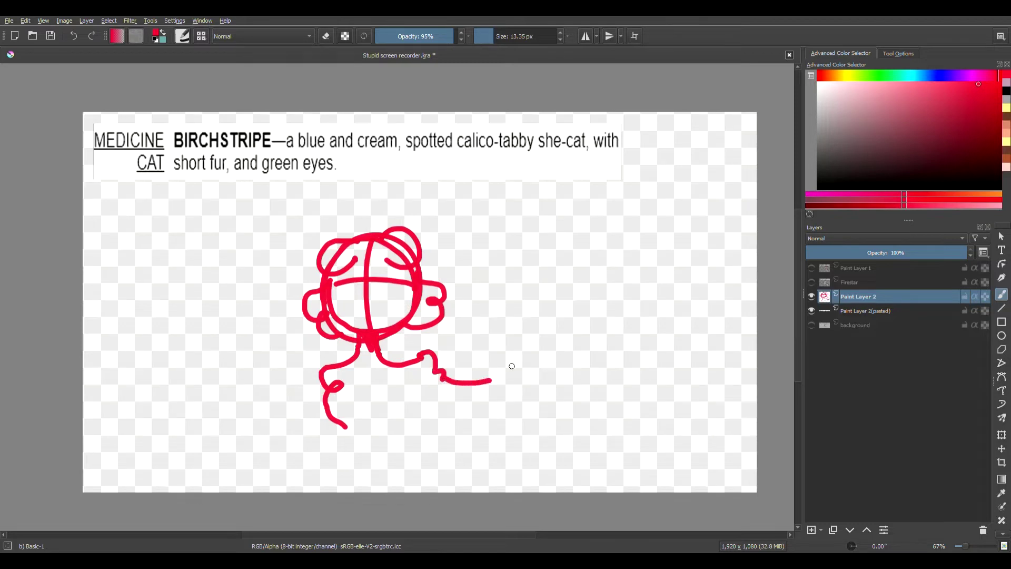
{"action": "left_click", "coordinate": [77, 37]}
Step: Move the head and chest sketch up and slightly to the right on the canvas, and return to the brush
{"action": "left_click", "coordinate": [1001, 434]}
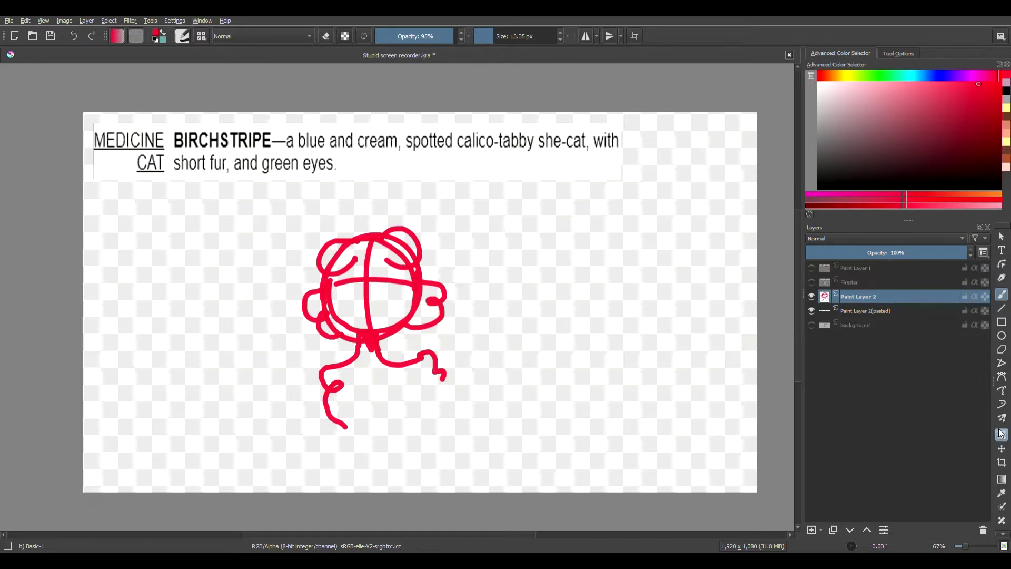
{"action": "left_click_drag", "start_coordinate": [409, 343], "coordinate": [427, 308]}
{"action": "key", "text": "b"}
{"action": "key", "text": "1"}
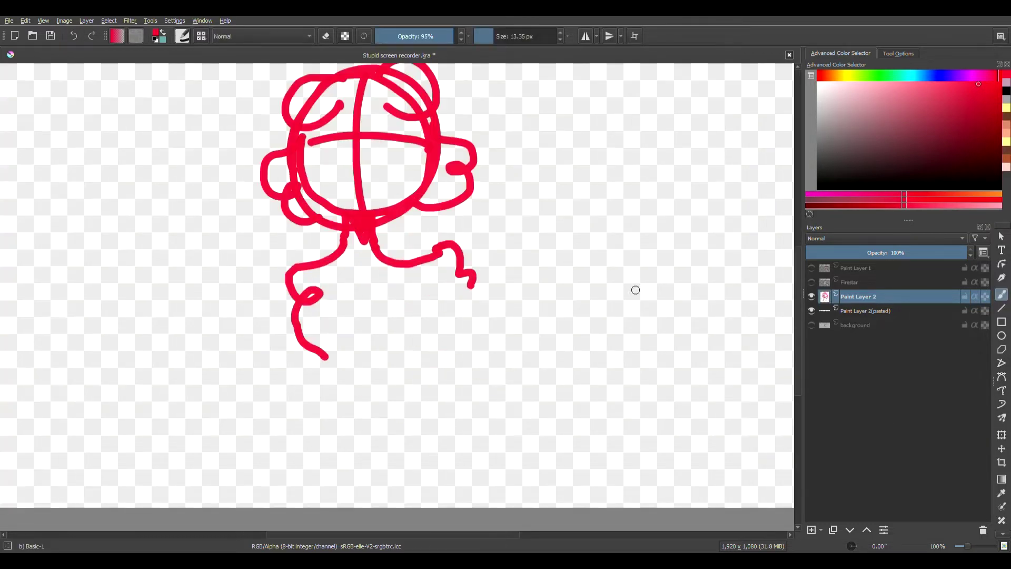
Step: Sketch the sloping back line and lower chest line, and undo a trial haunch and hind paw
{"action": "mouse_move", "coordinate": [300, 290]}
{"action": "left_mouse_down"}
{"action": "mouse_move", "coordinate": [211, 390]}
{"action": "mouse_move", "coordinate": [224, 332]}
{"action": "mouse_move", "coordinate": [196, 427]}
{"action": "mouse_move", "coordinate": [196, 472]}
{"action": "left_mouse_up"}
{"action": "mouse_move", "coordinate": [279, 445]}
{"action": "left_mouse_down"}
{"action": "mouse_move", "coordinate": [312, 473]}
{"action": "mouse_move", "coordinate": [196, 472]}
{"action": "left_mouse_up"}
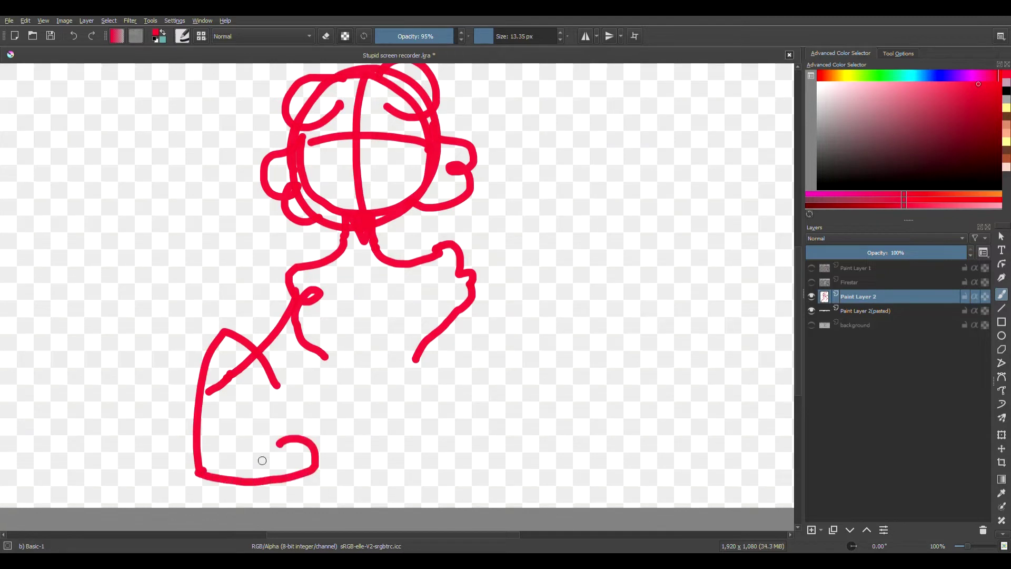
{"action": "left_click", "coordinate": [74, 35]}
{"action": "left_click", "coordinate": [74, 35]}
{"action": "left_click", "coordinate": [74, 36]}
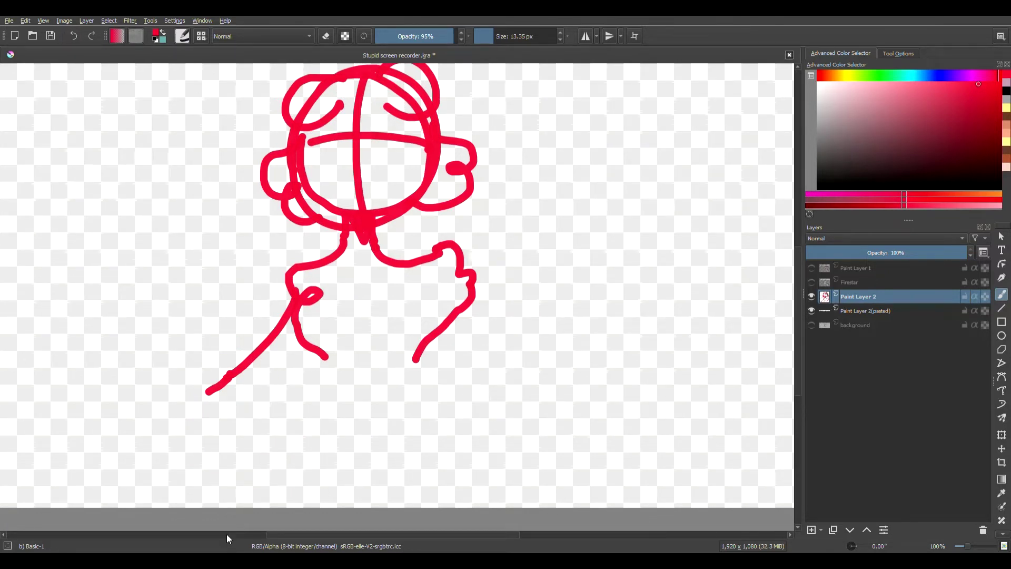
Step: Shift the sketch further up and to the right to make room for the lower body, and return to the brush
{"action": "scroll", "coordinate": [391, 421], "scroll_direction": "down", "scroll_amount": 2}
{"action": "left_click", "coordinate": [1001, 434]}
{"action": "scroll", "coordinate": [411, 296], "scroll_direction": "up", "scroll_amount": 1}
{"action": "left_click_drag", "start_coordinate": [394, 315], "coordinate": [433, 283]}
{"action": "left_click", "coordinate": [1005, 294]}
Step: Sketch the curved haunch of the sitting cat with a rounded hind paw at its base
{"action": "scroll", "coordinate": [470, 436], "scroll_direction": "up", "scroll_amount": 2}
{"action": "scroll", "coordinate": [316, 368], "scroll_direction": "down", "scroll_amount": 3}
{"action": "scroll", "coordinate": [206, 393], "scroll_direction": "up", "scroll_amount": 1}
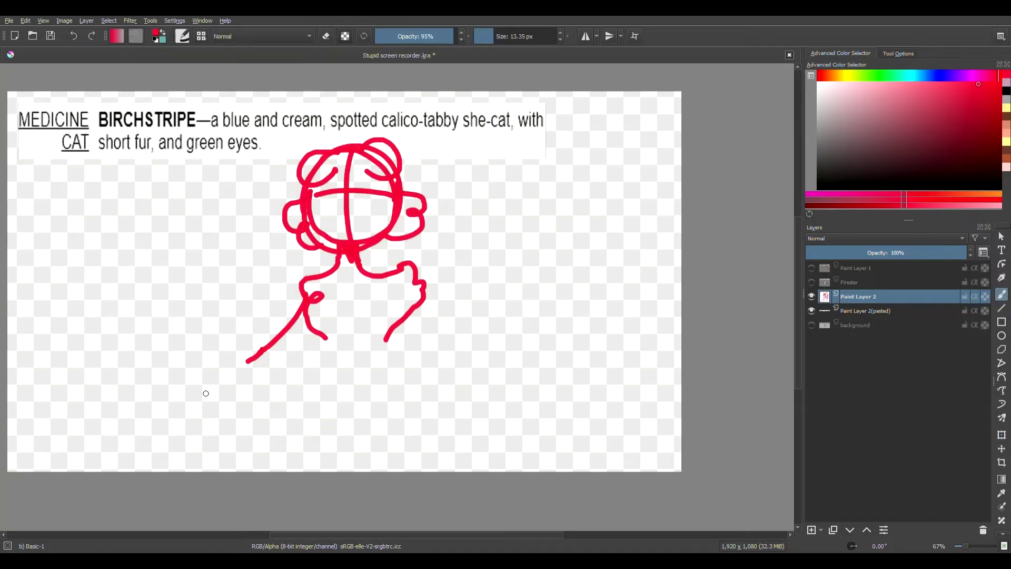
{"action": "scroll", "coordinate": [200, 370], "scroll_direction": "up", "scroll_amount": 1}
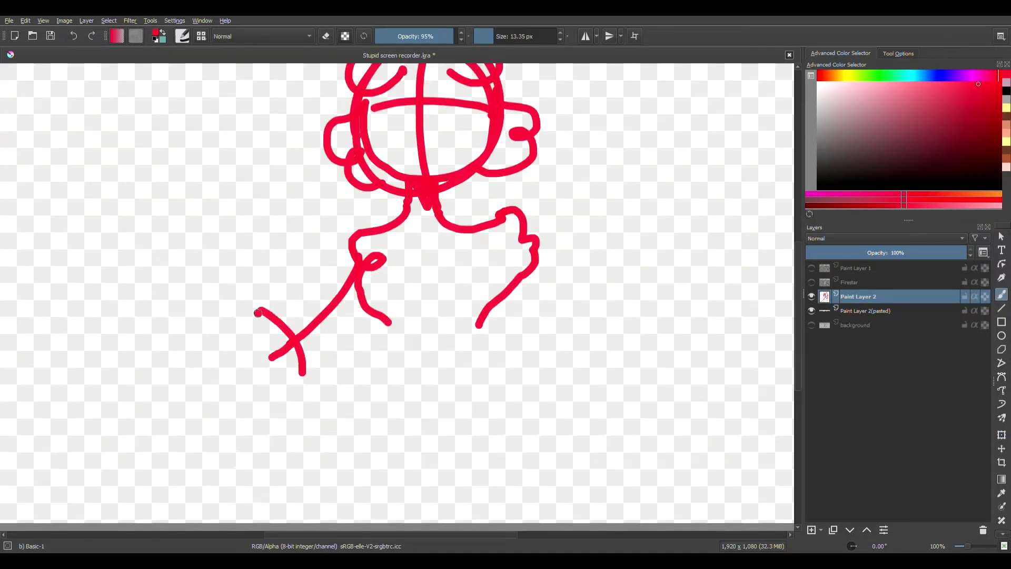
{"action": "left_click_drag", "start_coordinate": [258, 313], "coordinate": [214, 469]}
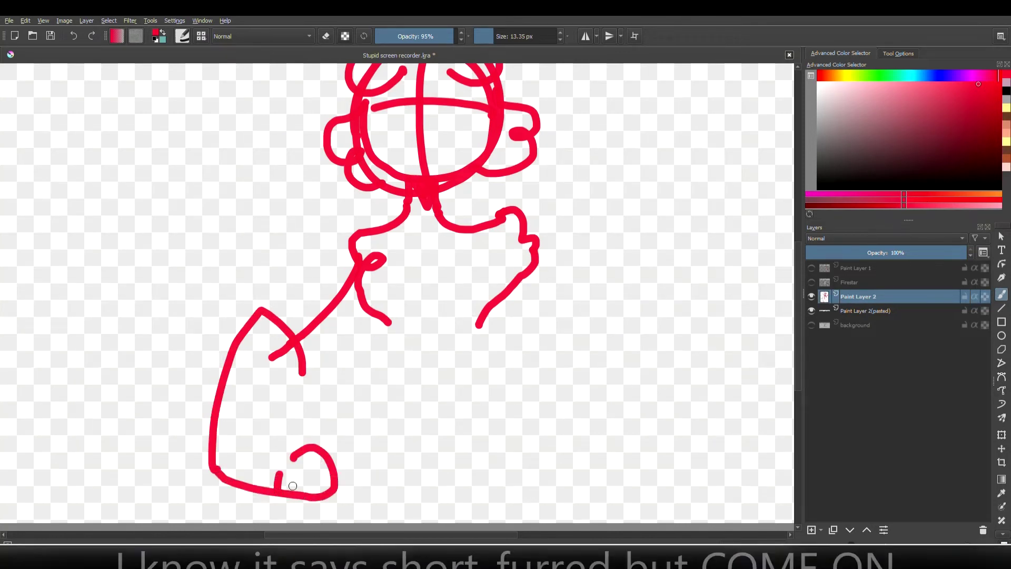
Step: Sketch the front leg with its paw and the belly line, and add a bushy tail behind the haunch
{"action": "left_click_drag", "start_coordinate": [478, 323], "coordinate": [472, 430]}
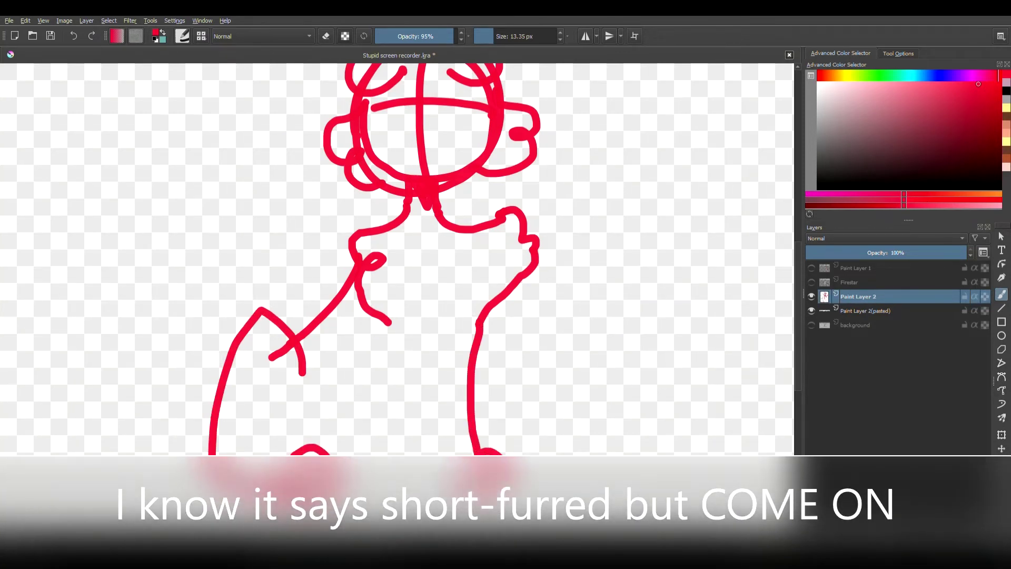
{"action": "left_click_drag", "start_coordinate": [390, 389], "coordinate": [424, 454]}
{"action": "left_click_drag", "start_coordinate": [385, 419], "coordinate": [337, 454]}
{"action": "left_click_drag", "start_coordinate": [226, 380], "coordinate": [138, 329]}
{"action": "mouse_move", "coordinate": [115, 374]}
{"action": "left_mouse_down"}
{"action": "mouse_move", "coordinate": [178, 470]}
{"action": "mouse_move", "coordinate": [214, 468]}
{"action": "left_mouse_up"}
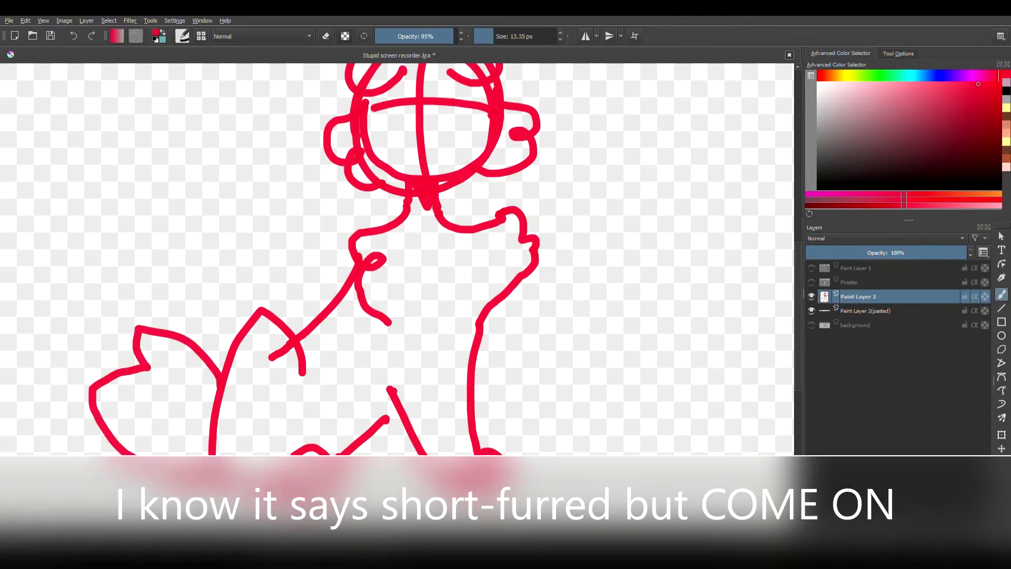
Step: Lower the opacity of the red sketch layer to 21%
{"action": "scroll", "coordinate": [529, 304], "scroll_direction": "down", "scroll_amount": 3}
{"action": "scroll", "coordinate": [410, 260], "scroll_direction": "up", "scroll_amount": 2}
{"action": "left_click_drag", "start_coordinate": [873, 253], "coordinate": [840, 253]}
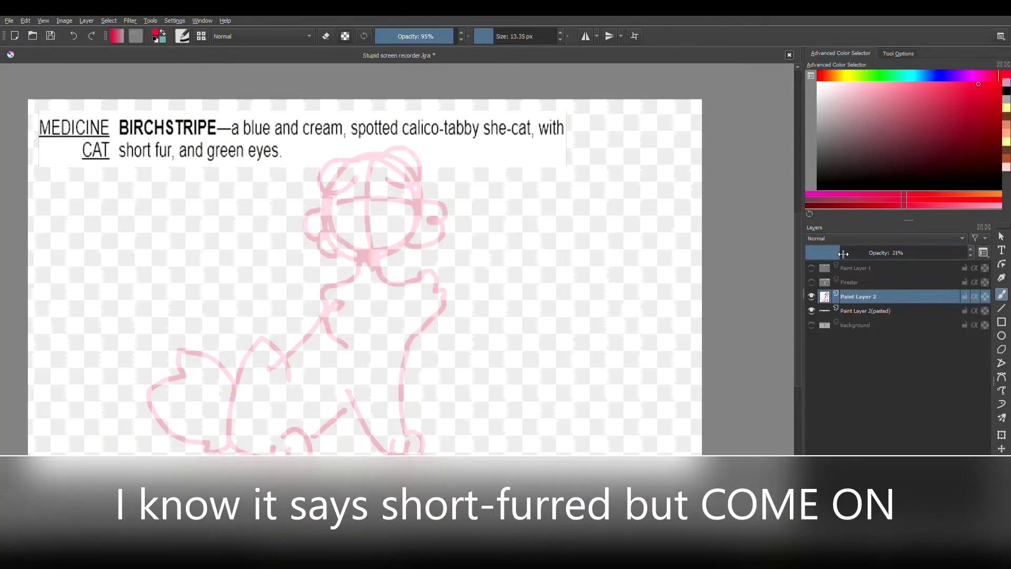
Step: Add a new paint layer above the faded sketch and choose black as the paint colour
{"action": "scroll", "coordinate": [433, 338], "scroll_direction": "down", "scroll_amount": 3}
{"action": "scroll", "coordinate": [429, 308], "scroll_direction": "up", "scroll_amount": 2}
{"action": "key", "text": "Insert"}
{"action": "left_click", "coordinate": [817, 189]}
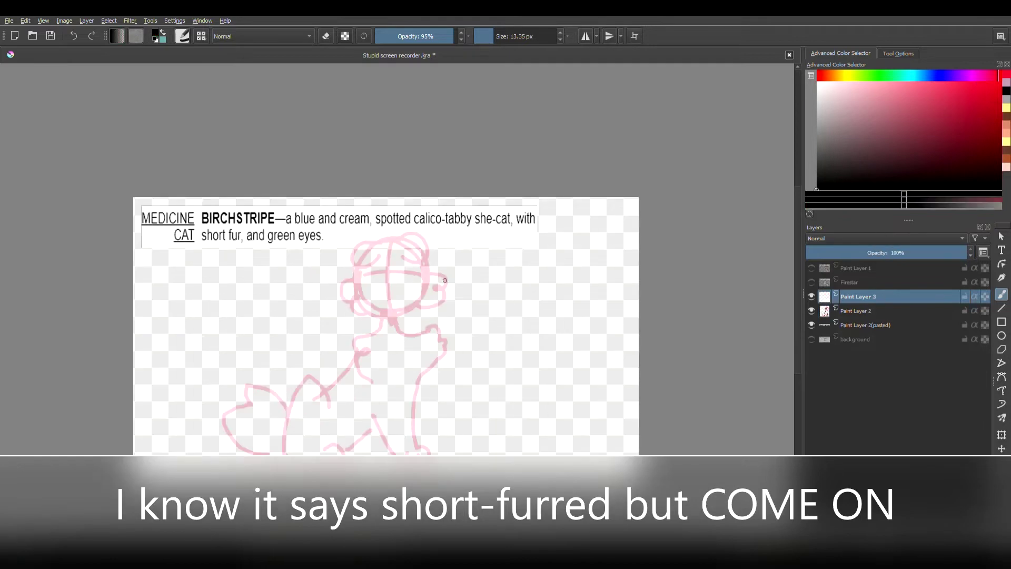
Step: Set the brush size to 11.30 px and ink the curly cheek fur on the left side of the cat's head
{"action": "scroll", "coordinate": [409, 268], "scroll_direction": "up", "scroll_amount": 2}
{"action": "left_click", "coordinate": [492, 40]}
{"action": "scroll", "coordinate": [315, 268], "scroll_direction": "down", "scroll_amount": 2}
{"action": "scroll", "coordinate": [309, 274], "scroll_direction": "up", "scroll_amount": 3}
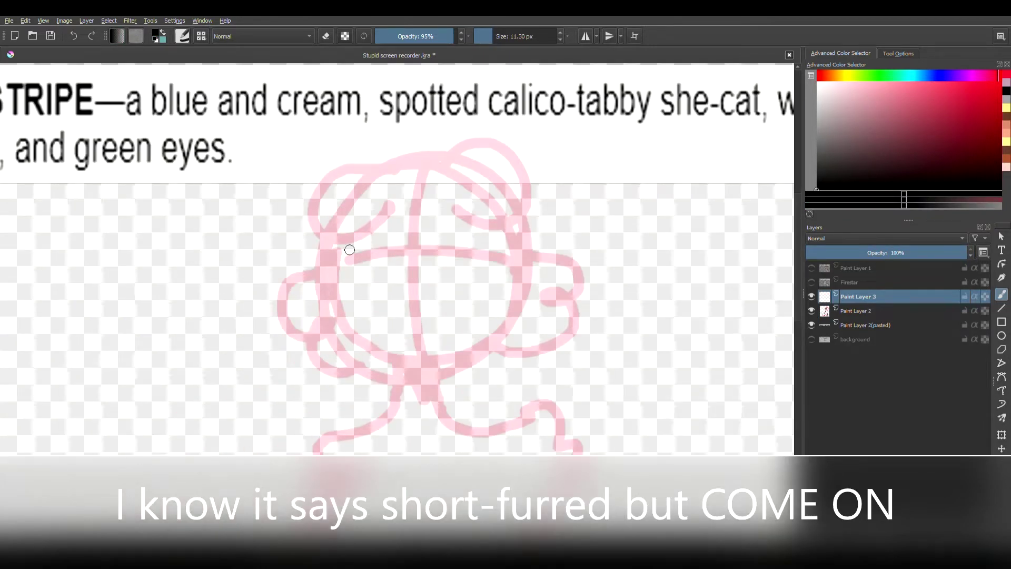
{"action": "left_click_drag", "start_coordinate": [320, 251], "coordinate": [304, 287]}
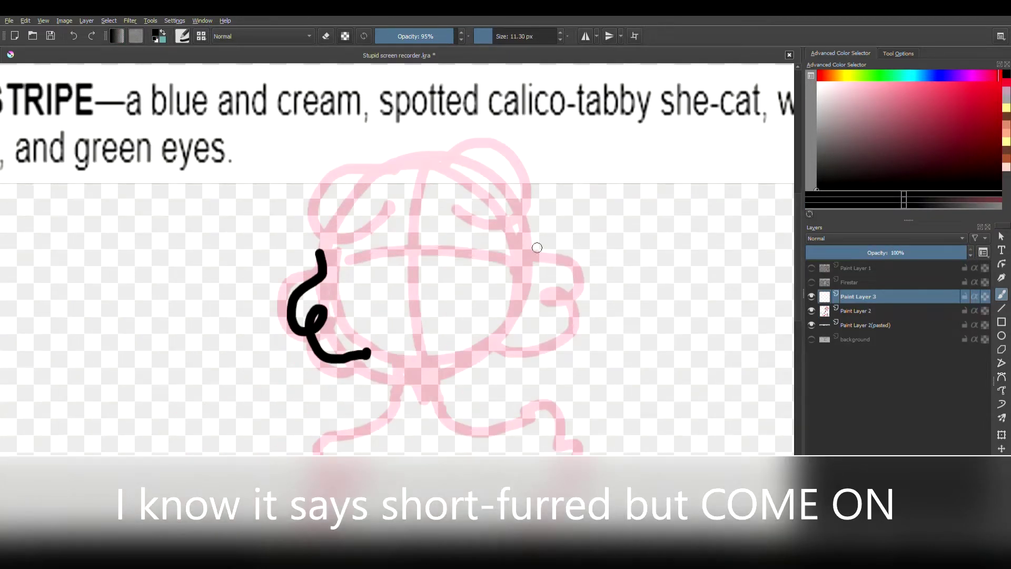
Step: Ink the fluffy cheek with its small curl on the right side of the head
{"action": "mouse_move", "coordinate": [563, 268]}
{"action": "left_mouse_down"}
{"action": "mouse_move", "coordinate": [539, 277]}
{"action": "mouse_move", "coordinate": [535, 313]}
{"action": "mouse_move", "coordinate": [483, 357]}
{"action": "left_mouse_up"}
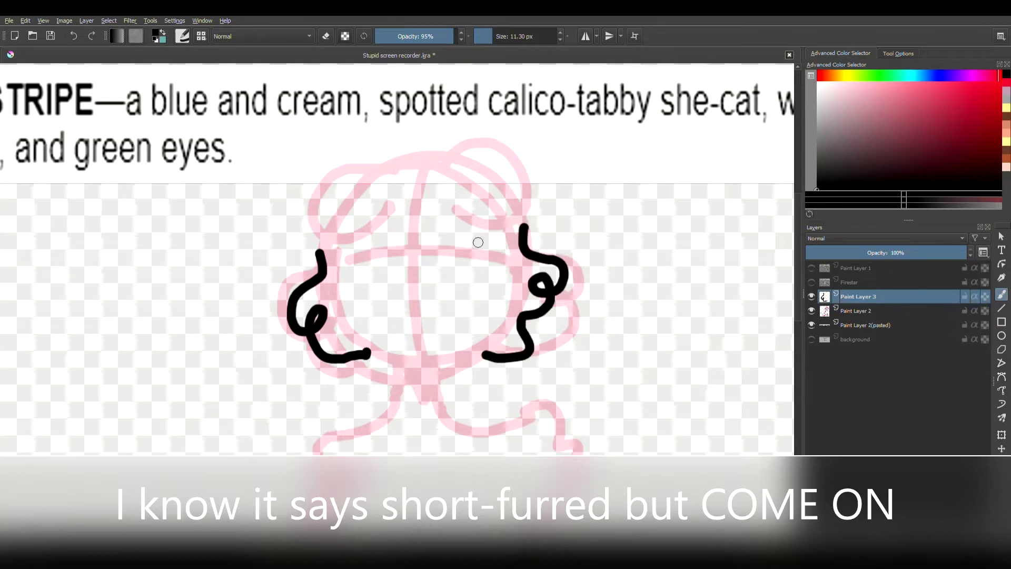
{"action": "key", "text": "ctrl+z"}
{"action": "mouse_move", "coordinate": [518, 233]}
{"action": "left_mouse_down"}
{"action": "mouse_move", "coordinate": [558, 256]}
{"action": "mouse_move", "coordinate": [529, 324]}
{"action": "left_mouse_up"}
{"action": "key", "text": "ctrl+z"}
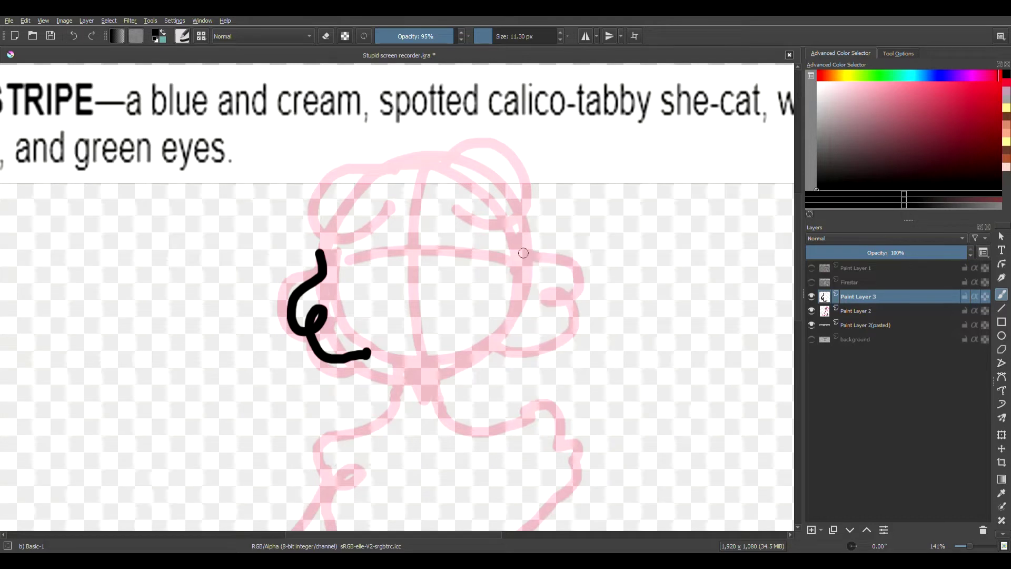
{"action": "mouse_move", "coordinate": [514, 233]}
{"action": "left_mouse_down"}
{"action": "mouse_move", "coordinate": [548, 288]}
{"action": "mouse_move", "coordinate": [508, 329]}
{"action": "left_mouse_up"}
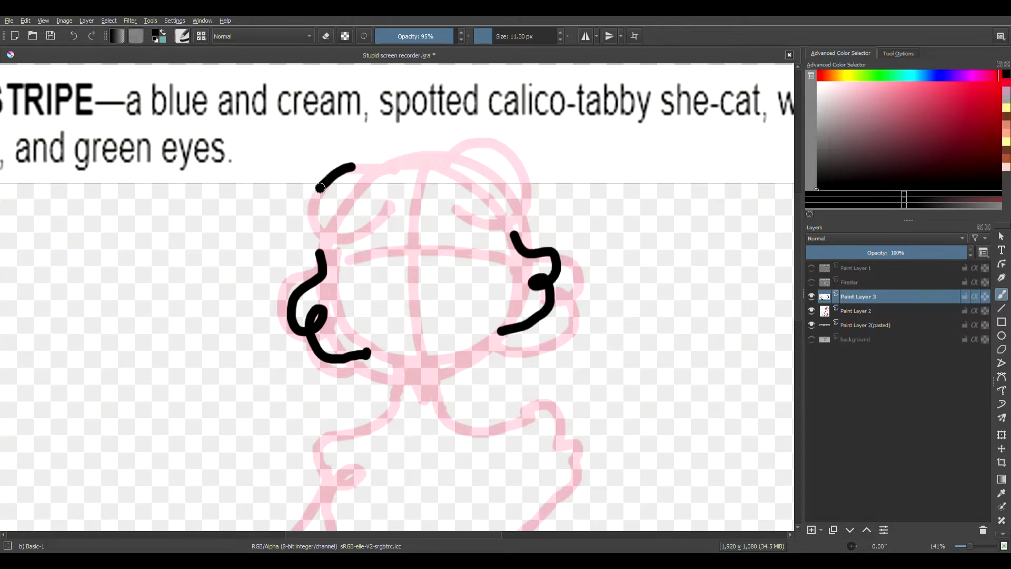
{"action": "mouse_move", "coordinate": [319, 188]}
{"action": "left_mouse_down"}
{"action": "mouse_move", "coordinate": [327, 245]}
{"action": "mouse_move", "coordinate": [392, 207]}
{"action": "left_mouse_up"}
{"action": "left_click_drag", "start_coordinate": [353, 167], "coordinate": [431, 154]}
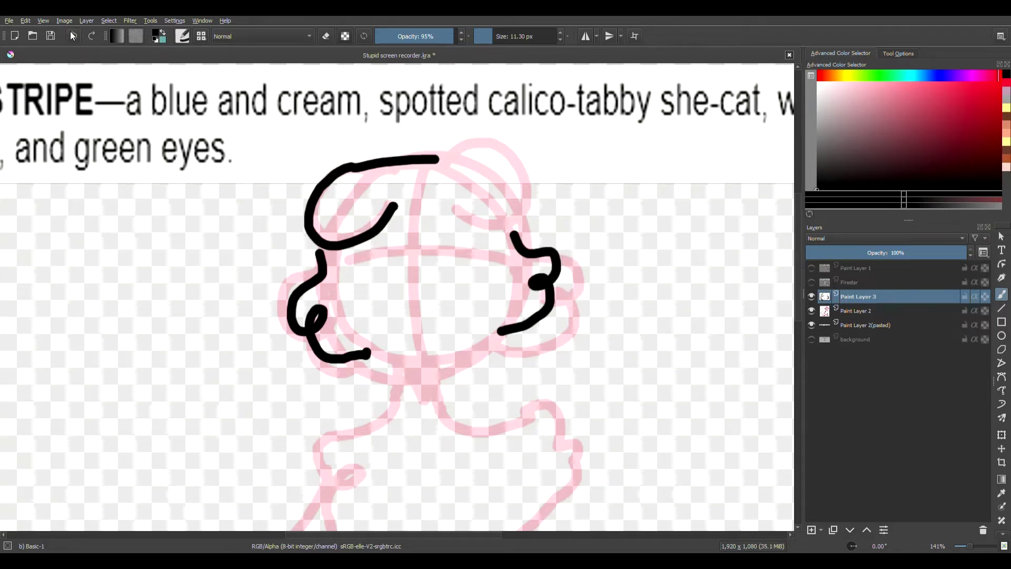
{"action": "key", "text": "ctrl+z"}
{"action": "mouse_move", "coordinate": [353, 167]}
{"action": "left_mouse_down"}
{"action": "mouse_move", "coordinate": [483, 140]}
{"action": "mouse_move", "coordinate": [441, 211]}
{"action": "left_mouse_up"}
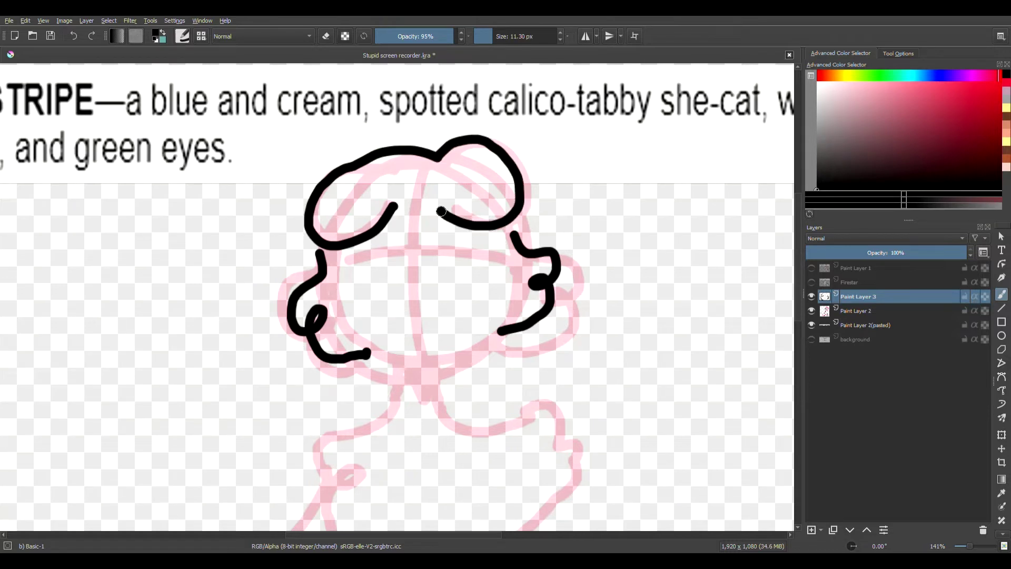
{"action": "key", "text": "ctrl+z"}
{"action": "key", "text": "ctrl+z"}
{"action": "key", "text": "ctrl+z"}
{"action": "key", "text": "ctrl+z"}
{"action": "key", "text": "ctrl+z"}
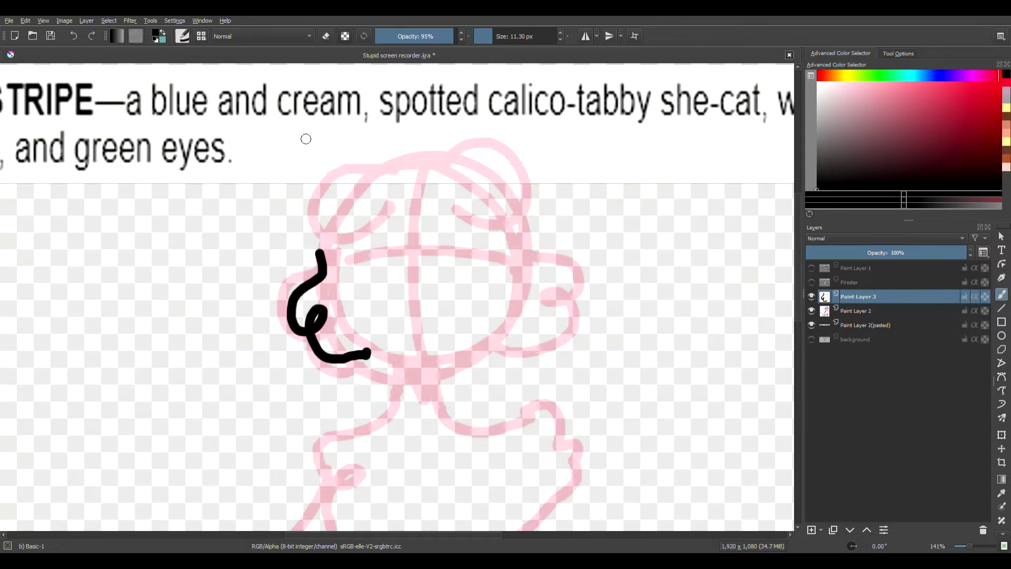
{"action": "left_click", "coordinate": [93, 36]}
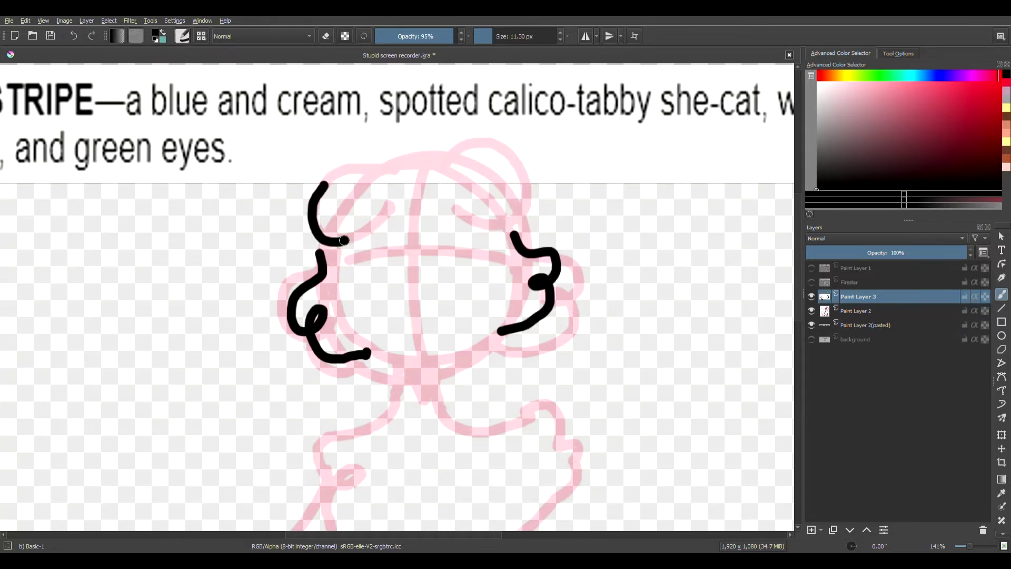
Step: Ink the folded ears joined by the crown line, and add the nose and two closed eyes with lashes
{"action": "mouse_move", "coordinate": [472, 211]}
{"action": "left_mouse_down"}
{"action": "mouse_move", "coordinate": [515, 213]}
{"action": "mouse_move", "coordinate": [513, 173]}
{"action": "mouse_move", "coordinate": [476, 157]}
{"action": "left_mouse_up"}
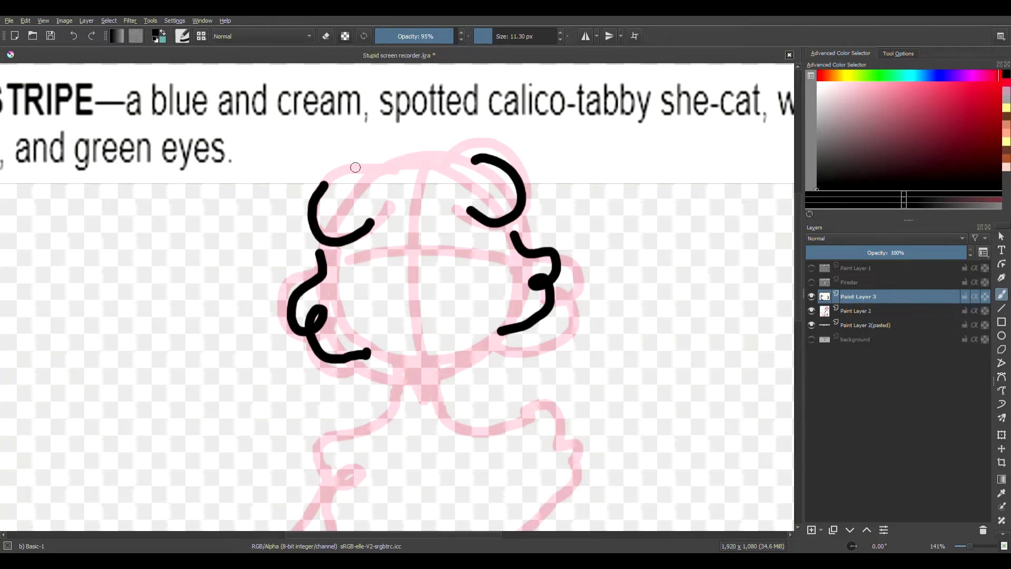
{"action": "left_click_drag", "start_coordinate": [325, 184], "coordinate": [354, 166]}
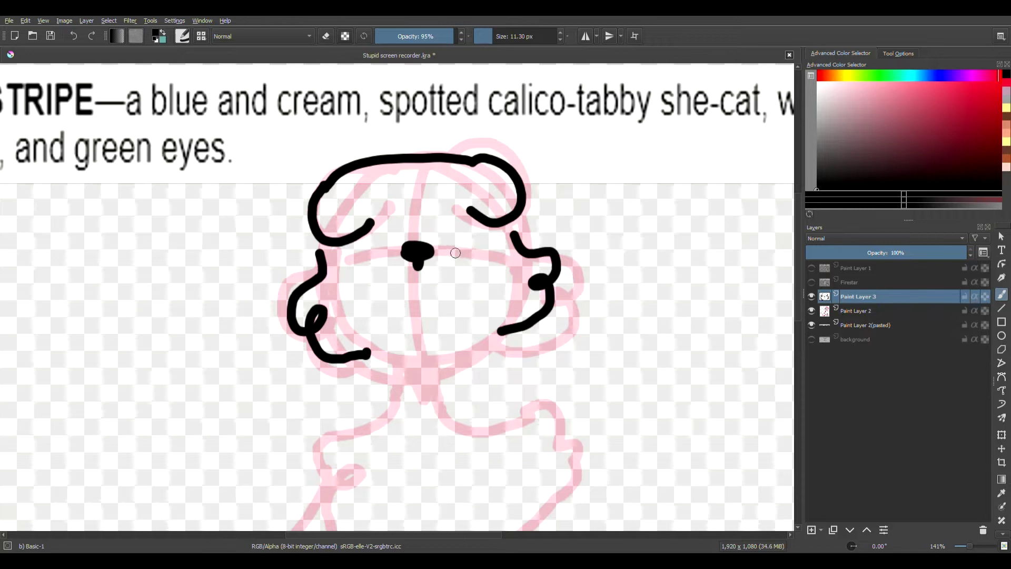
{"action": "left_click_drag", "start_coordinate": [450, 245], "coordinate": [497, 262]}
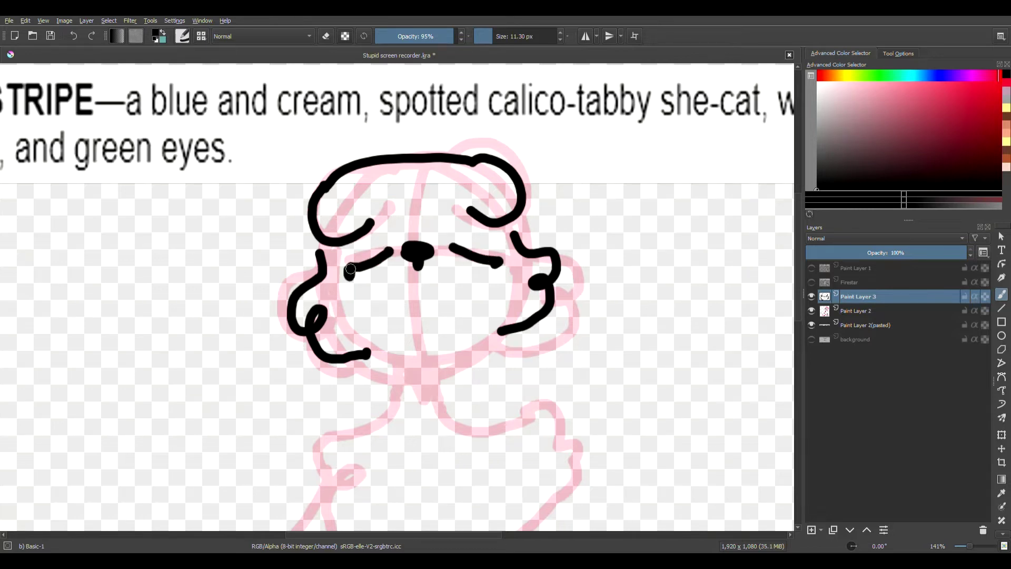
{"action": "mouse_move", "coordinate": [492, 263]}
{"action": "left_mouse_down"}
{"action": "mouse_move", "coordinate": [495, 272]}
{"action": "mouse_move", "coordinate": [484, 270]}
{"action": "left_mouse_up"}
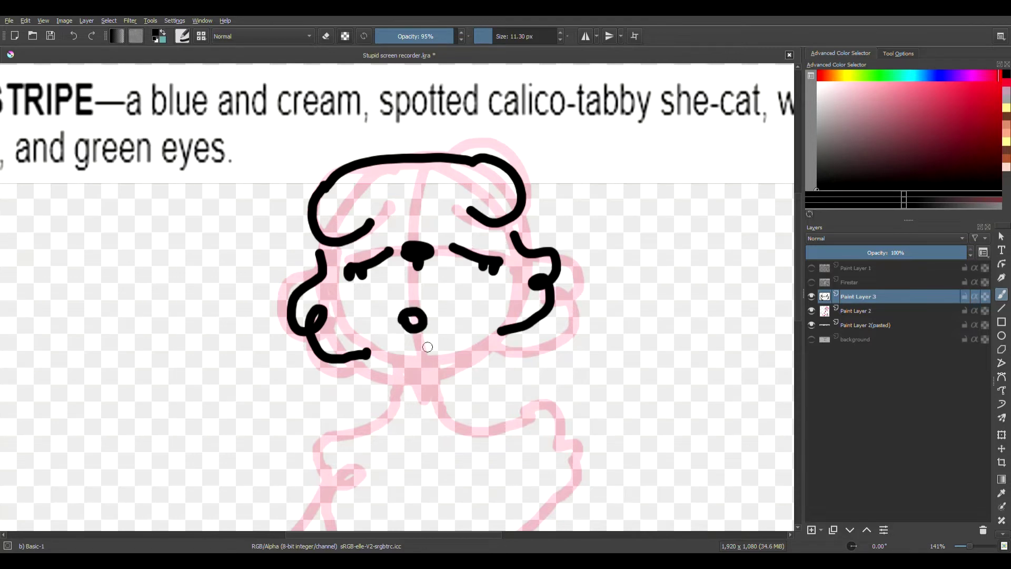
{"action": "mouse_move", "coordinate": [438, 378]}
{"action": "left_mouse_down"}
{"action": "mouse_move", "coordinate": [483, 388]}
{"action": "mouse_move", "coordinate": [494, 361]}
{"action": "left_mouse_up"}
{"action": "left_click", "coordinate": [78, 38]}
{"action": "left_click", "coordinate": [78, 38]}
{"action": "left_click", "coordinate": [78, 35]}
{"action": "left_click", "coordinate": [78, 35]}
{"action": "left_click", "coordinate": [77, 34]}
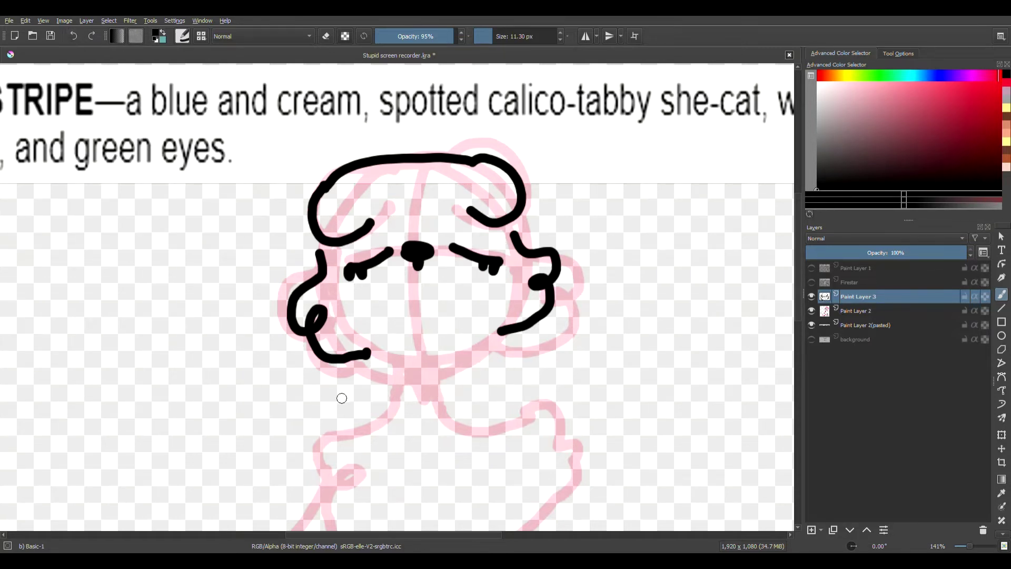
Step: Ink the jawline and neck, and continue into rounded shoulders with a small fur curl on each side
{"action": "mouse_move", "coordinate": [393, 363]}
{"action": "left_mouse_down"}
{"action": "mouse_move", "coordinate": [391, 394]}
{"action": "mouse_move", "coordinate": [502, 334]}
{"action": "left_mouse_up"}
{"action": "scroll", "coordinate": [643, 340], "scroll_direction": "down", "scroll_amount": 1}
{"action": "scroll", "coordinate": [583, 343], "scroll_direction": "down", "scroll_amount": 1}
{"action": "scroll", "coordinate": [479, 318], "scroll_direction": "up", "scroll_amount": 2}
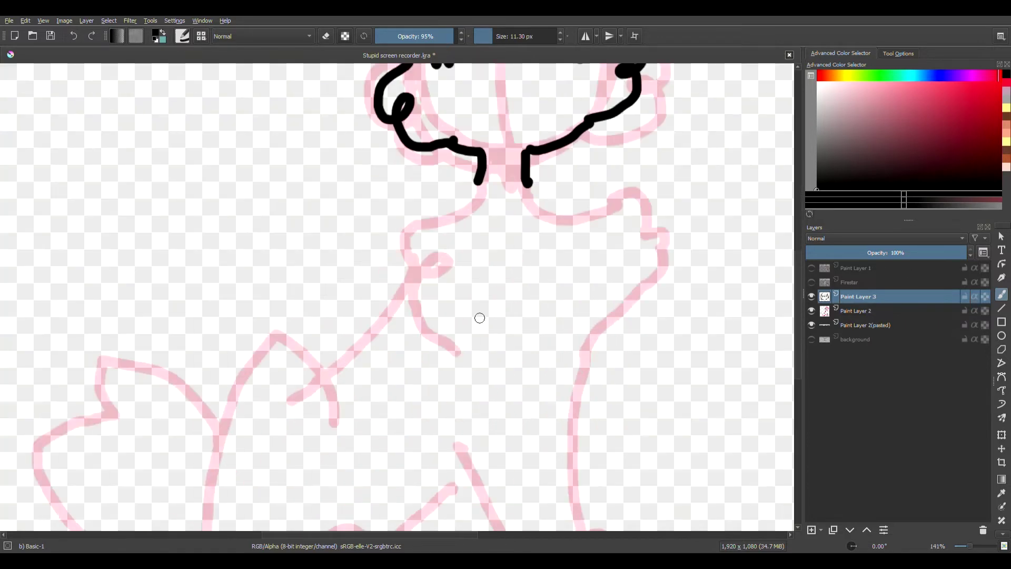
{"action": "mouse_move", "coordinate": [597, 241]}
{"action": "left_mouse_down"}
{"action": "mouse_move", "coordinate": [601, 285]}
{"action": "mouse_move", "coordinate": [550, 382]}
{"action": "left_mouse_up"}
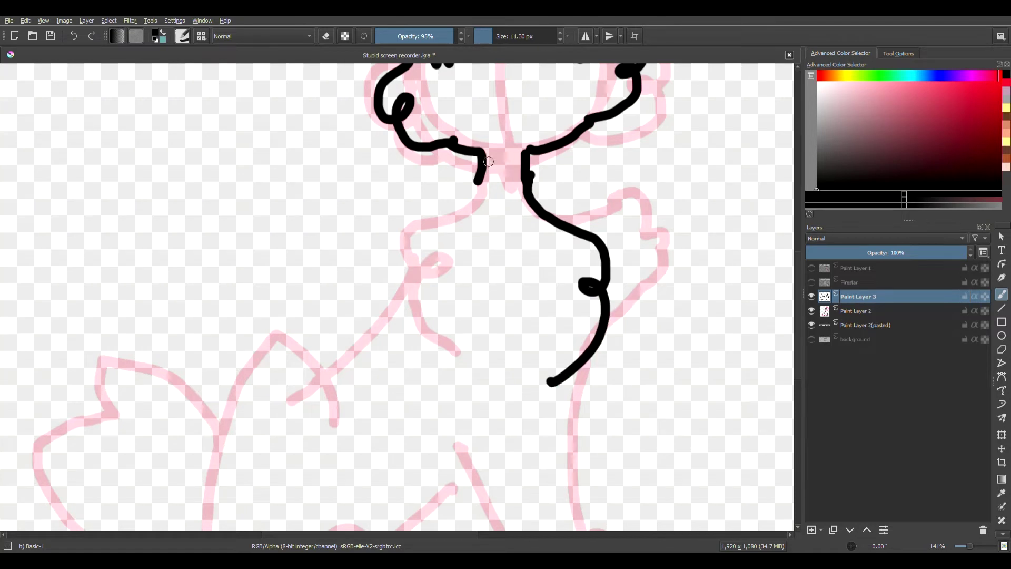
{"action": "mouse_move", "coordinate": [485, 160]}
{"action": "left_mouse_down"}
{"action": "mouse_move", "coordinate": [392, 238]}
{"action": "mouse_move", "coordinate": [369, 300]}
{"action": "left_mouse_up"}
Step: Ink the lower chest line and two front legs ending in paws with toe lines
{"action": "scroll", "coordinate": [549, 147], "scroll_direction": "down", "scroll_amount": 3}
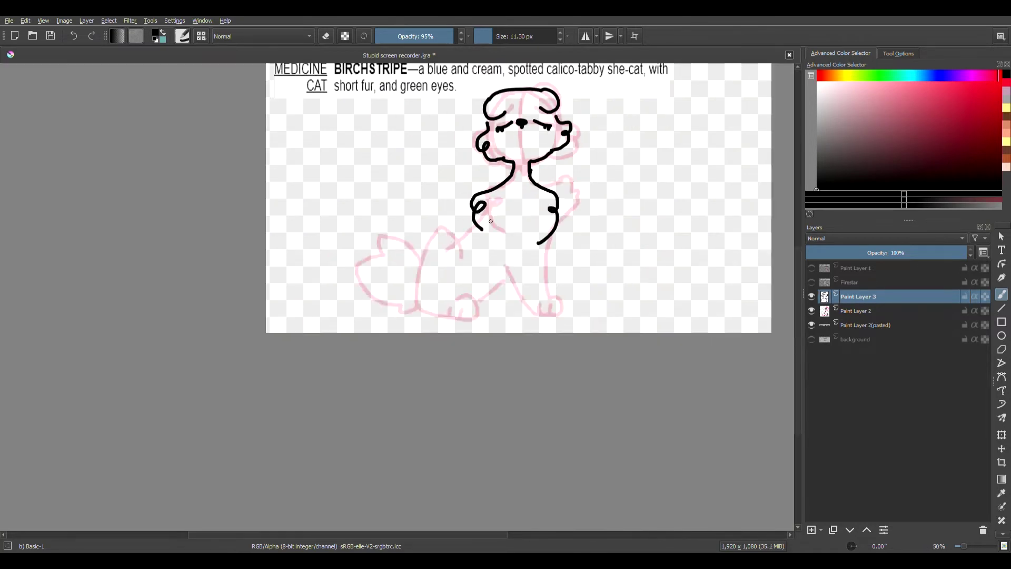
{"action": "scroll", "coordinate": [502, 159], "scroll_direction": "up", "scroll_amount": 2}
{"action": "scroll", "coordinate": [460, 265], "scroll_direction": "down", "scroll_amount": 2}
{"action": "scroll", "coordinate": [487, 290], "scroll_direction": "up", "scroll_amount": 2}
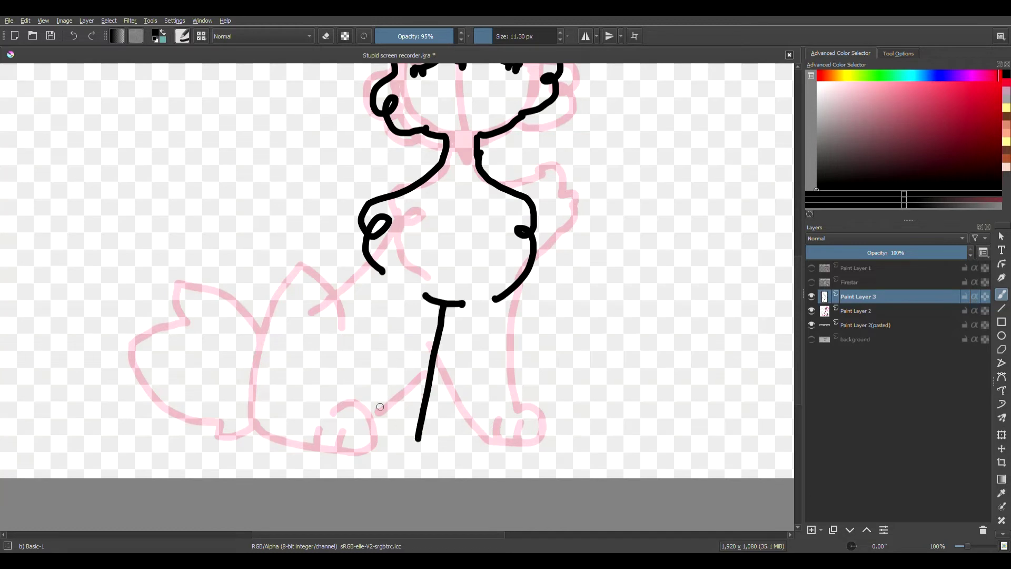
{"action": "mouse_move", "coordinate": [384, 420]}
{"action": "left_mouse_down"}
{"action": "mouse_move", "coordinate": [373, 440]}
{"action": "mouse_move", "coordinate": [396, 449]}
{"action": "left_mouse_up"}
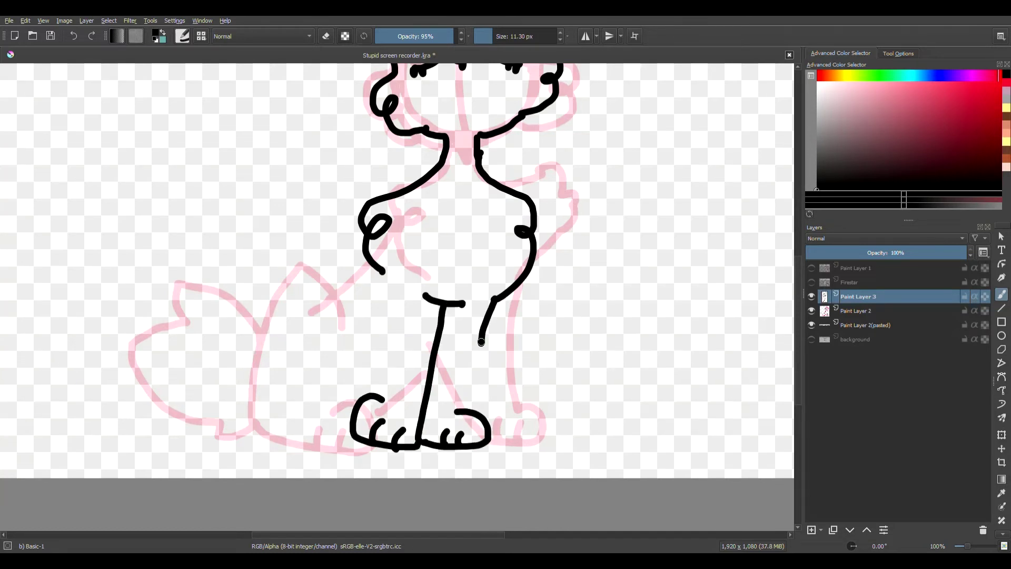
{"action": "left_click_drag", "start_coordinate": [383, 273], "coordinate": [367, 392]}
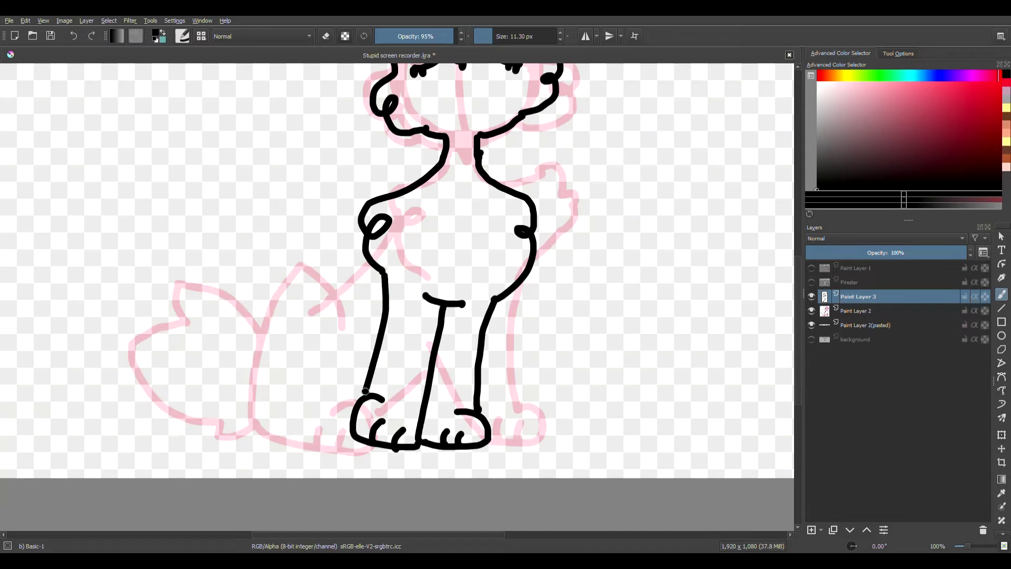
{"action": "left_click", "coordinate": [74, 37]}
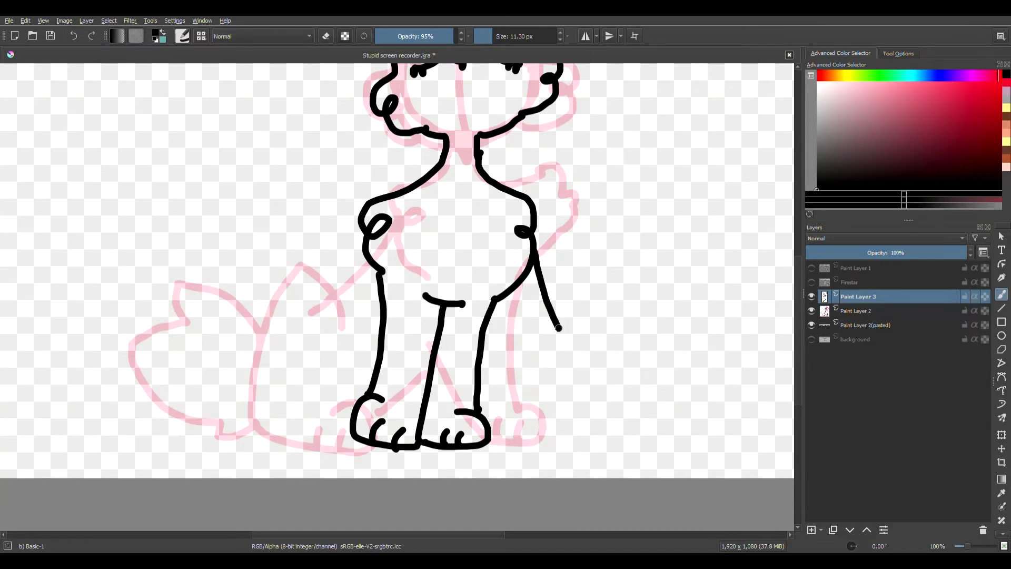
Step: Ink the back line and haunch with its hind paw, and add a long bushy tail sweeping upward on the right
{"action": "left_click_drag", "start_coordinate": [550, 336], "coordinate": [598, 439]}
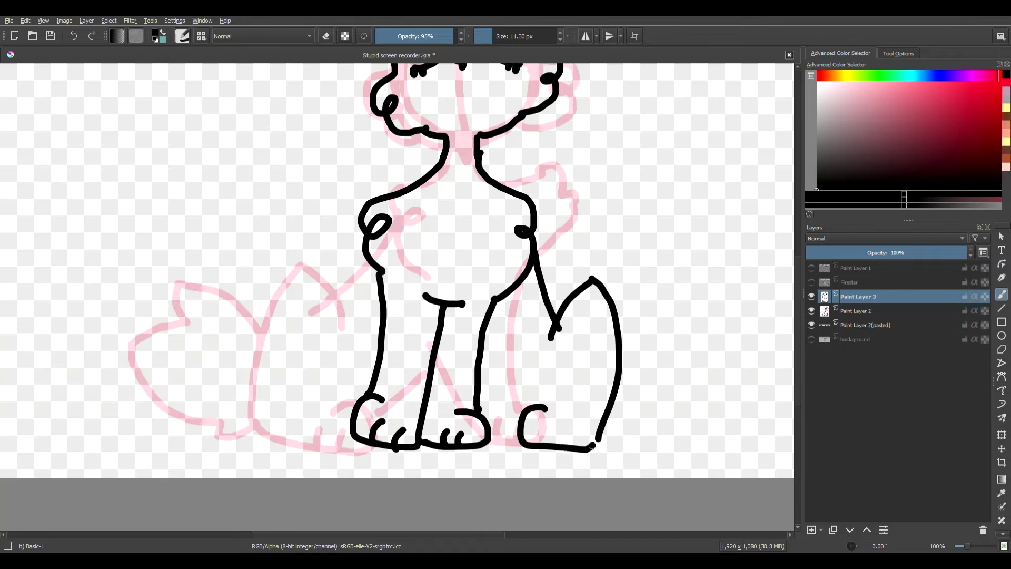
{"action": "scroll", "coordinate": [526, 379], "scroll_direction": "down", "scroll_amount": 4}
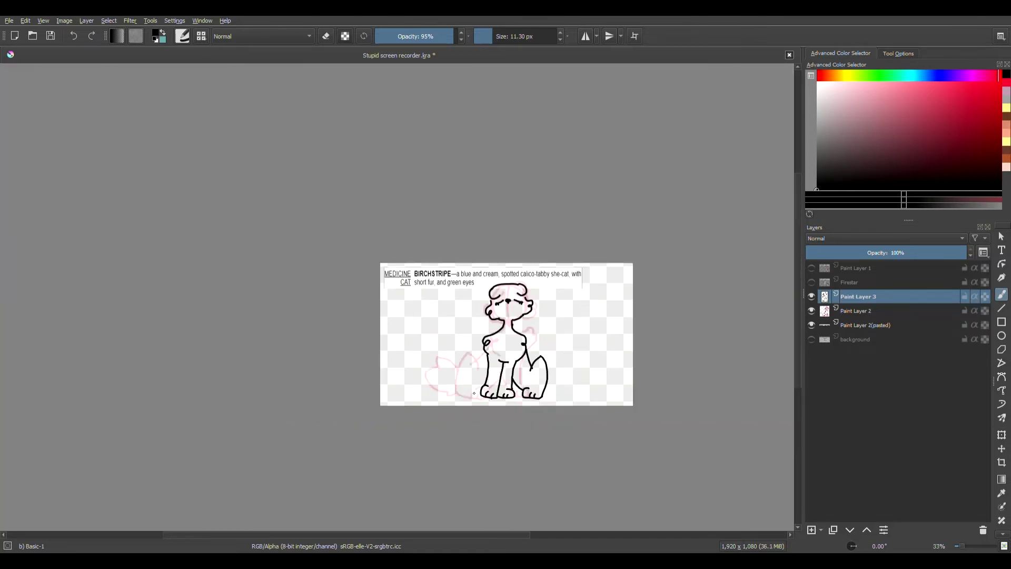
{"action": "scroll", "coordinate": [558, 387], "scroll_direction": "up", "scroll_amount": 4}
{"action": "mouse_move", "coordinate": [449, 304]}
{"action": "left_mouse_down"}
{"action": "mouse_move", "coordinate": [647, 249]}
{"action": "mouse_move", "coordinate": [668, 150]}
{"action": "mouse_move", "coordinate": [692, 180]}
{"action": "mouse_move", "coordinate": [716, 89]}
{"action": "mouse_move", "coordinate": [774, 154]}
{"action": "mouse_move", "coordinate": [708, 351]}
{"action": "mouse_move", "coordinate": [643, 391]}
{"action": "mouse_move", "coordinate": [525, 397]}
{"action": "left_mouse_up"}
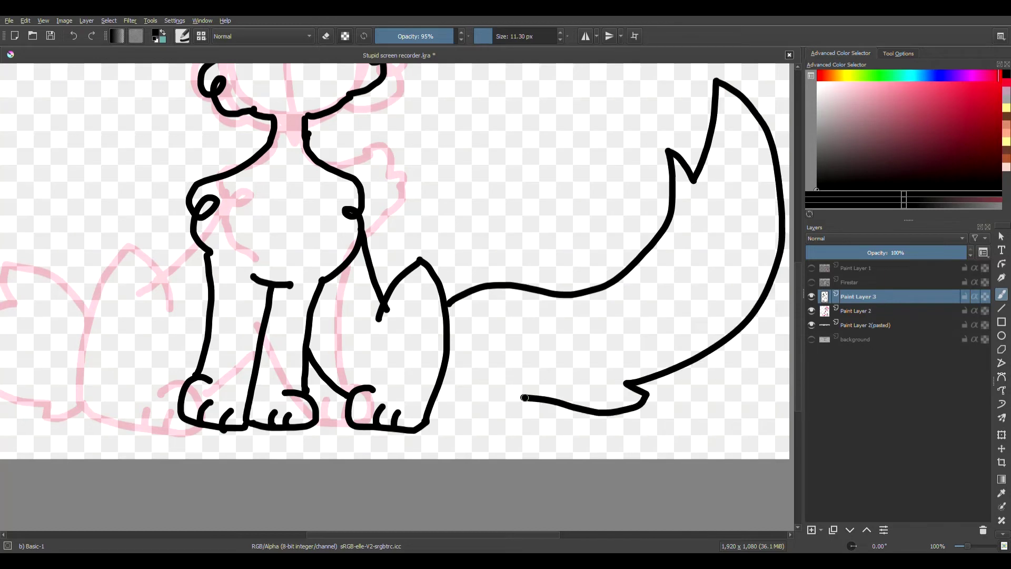
{"action": "left_click_drag", "start_coordinate": [442, 398], "coordinate": [440, 396]}
Step: Hide the faded red sketch layer and check the finished line art
{"action": "scroll", "coordinate": [418, 231], "scroll_direction": "down", "scroll_amount": 5}
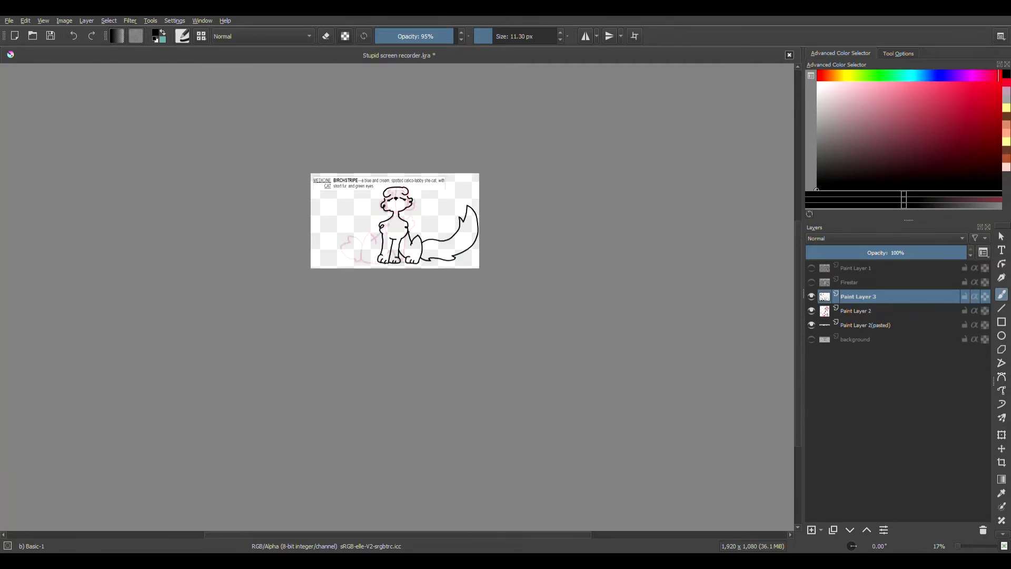
{"action": "scroll", "coordinate": [409, 188], "scroll_direction": "up", "scroll_amount": 3}
{"action": "scroll", "coordinate": [458, 310], "scroll_direction": "down", "scroll_amount": 4}
{"action": "scroll", "coordinate": [453, 311], "scroll_direction": "up", "scroll_amount": 4}
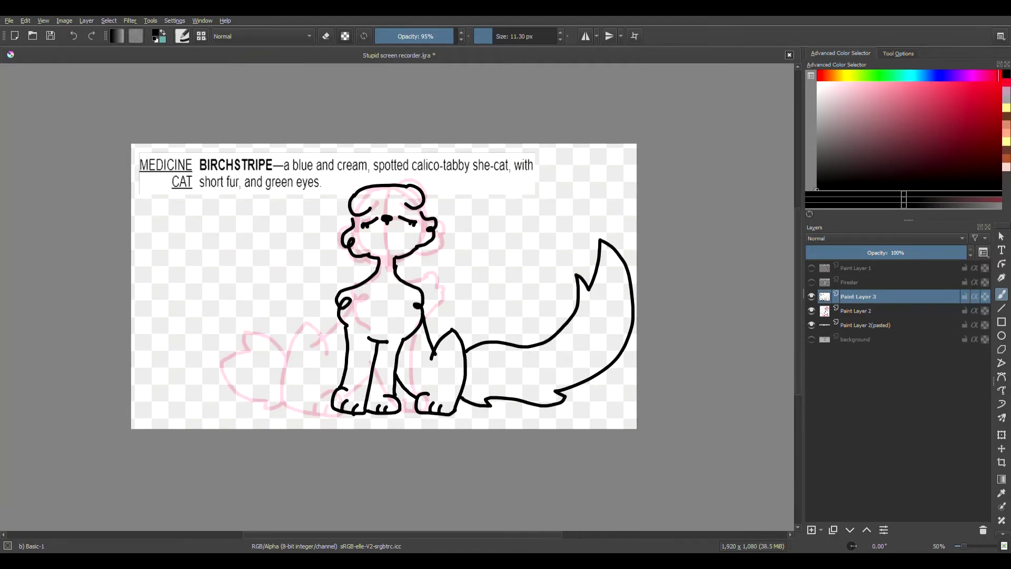
{"action": "left_click", "coordinate": [811, 311]}
{"action": "scroll", "coordinate": [369, 295], "scroll_direction": "up", "scroll_amount": 6}
{"action": "scroll", "coordinate": [345, 280], "scroll_direction": "down", "scroll_amount": 2}
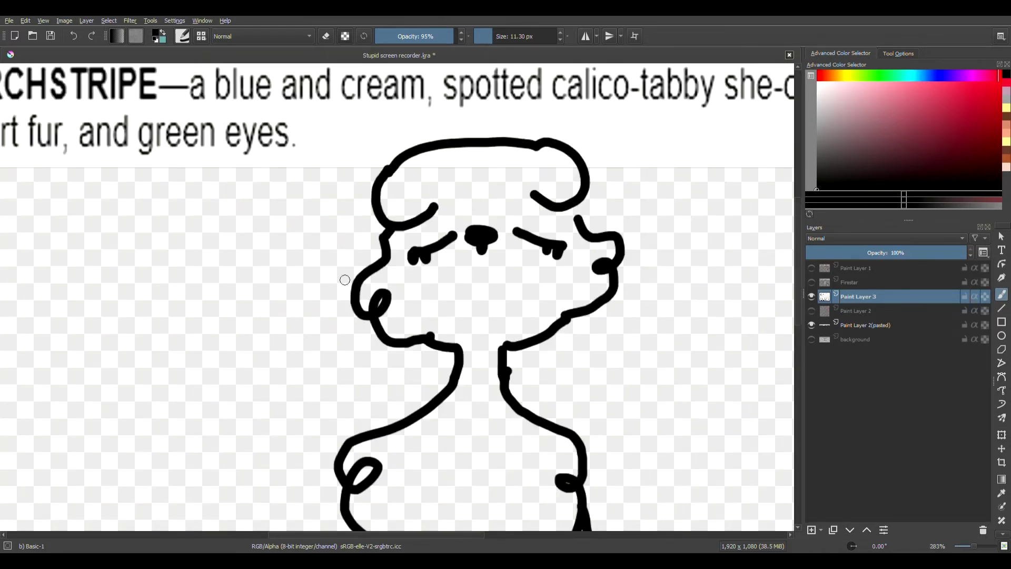
{"action": "scroll", "coordinate": [528, 215], "scroll_direction": "up", "scroll_amount": 3}
{"action": "scroll", "coordinate": [542, 273], "scroll_direction": "down", "scroll_amount": 9}
{"action": "scroll", "coordinate": [496, 415], "scroll_direction": "up", "scroll_amount": 2}
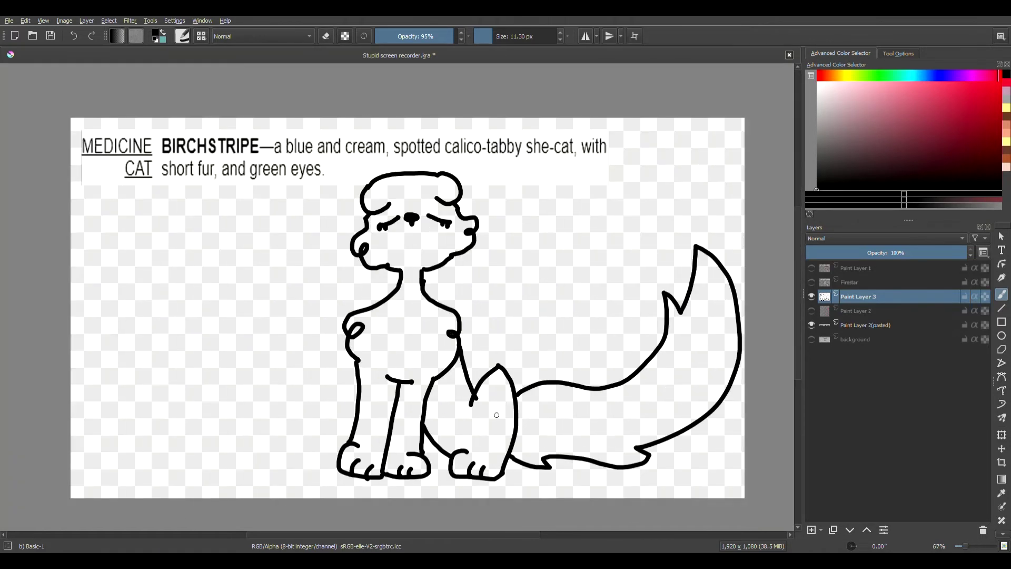
Step: Select the cat's interior with the contiguous selection tool and add a new paint layer beneath the line art
{"action": "scroll", "coordinate": [1001, 421], "scroll_direction": "down", "scroll_amount": 3}
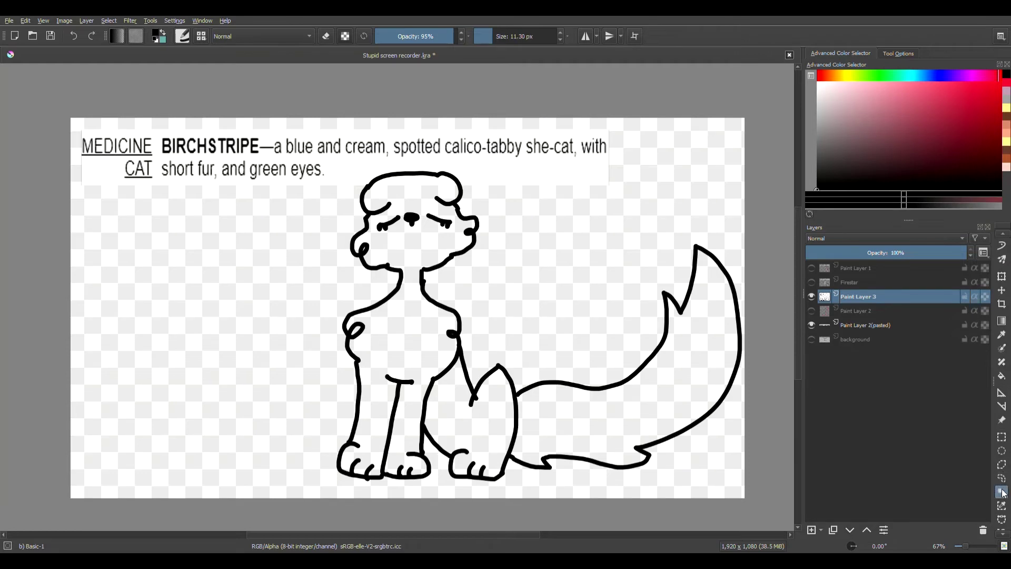
{"action": "left_click", "coordinate": [1002, 492]}
{"action": "left_click", "coordinate": [426, 334]}
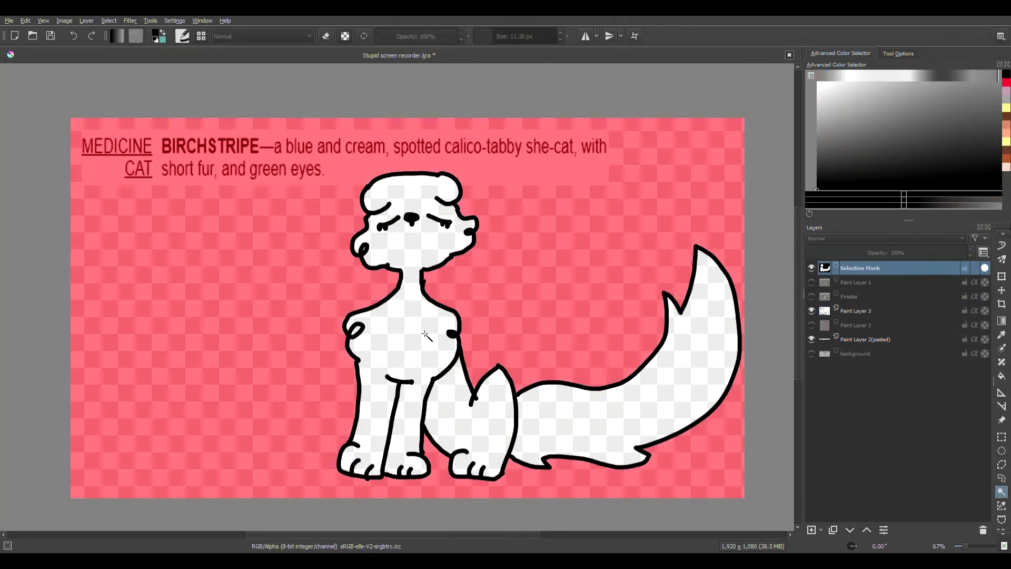
{"action": "left_click", "coordinate": [888, 311]}
{"action": "left_click", "coordinate": [869, 324]}
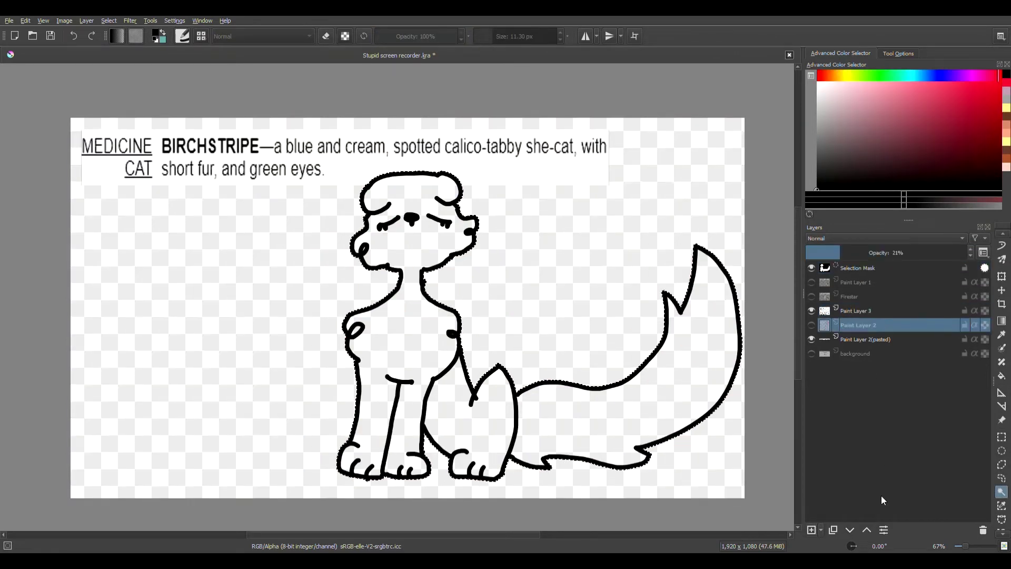
{"action": "key", "text": "Insert"}
Step: Fill the selected cat with a pale cream base colour using a 287.83 px brush
{"action": "scroll", "coordinate": [992, 279], "scroll_direction": "up", "scroll_amount": 3}
{"action": "left_click", "coordinate": [1003, 263]}
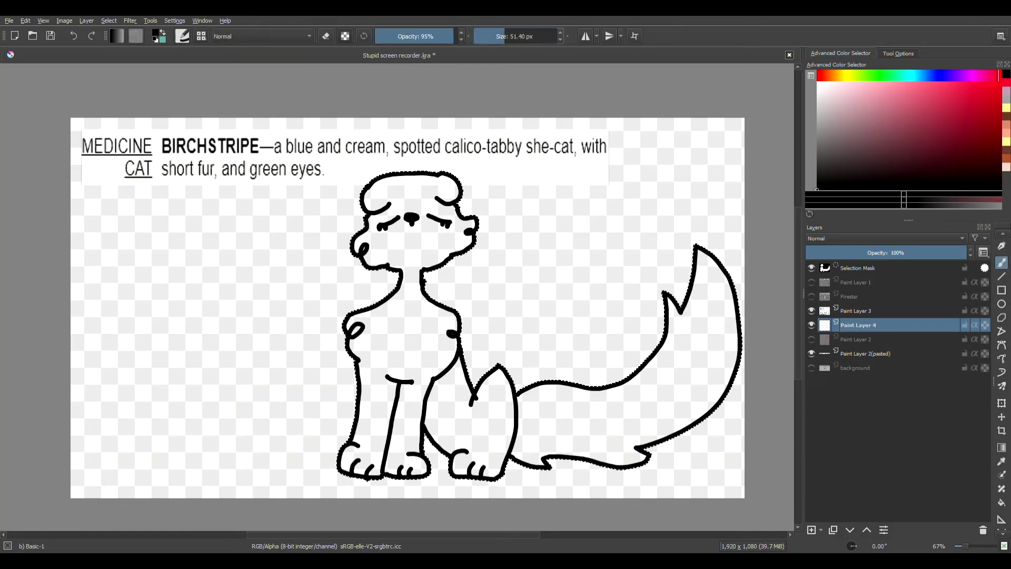
{"action": "left_click", "coordinate": [834, 75]}
{"action": "left_click", "coordinate": [890, 101]}
{"action": "left_click", "coordinate": [852, 90]}
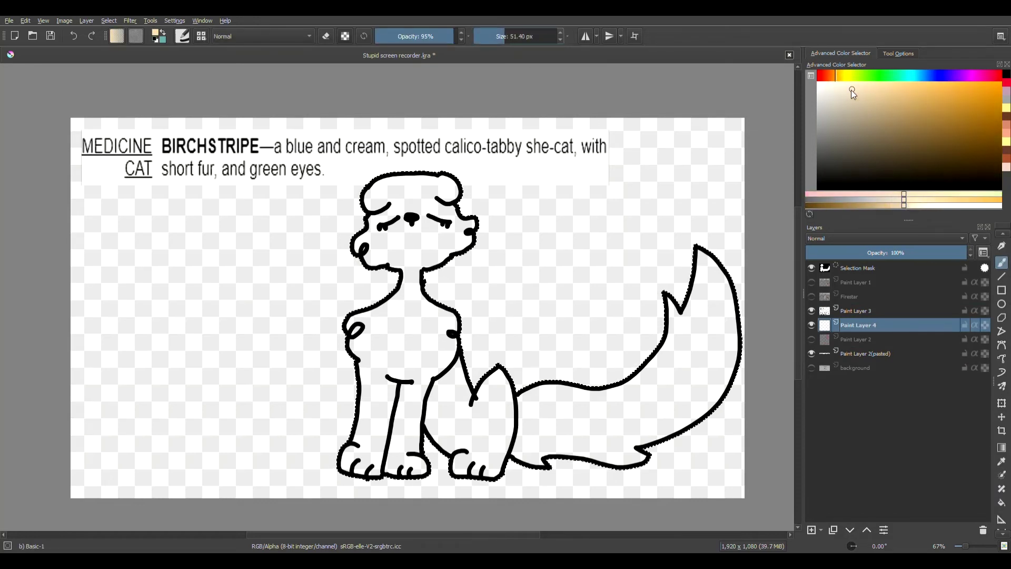
{"action": "left_click_drag", "start_coordinate": [835, 99], "coordinate": [835, 93]}
{"action": "left_click", "coordinate": [528, 36]}
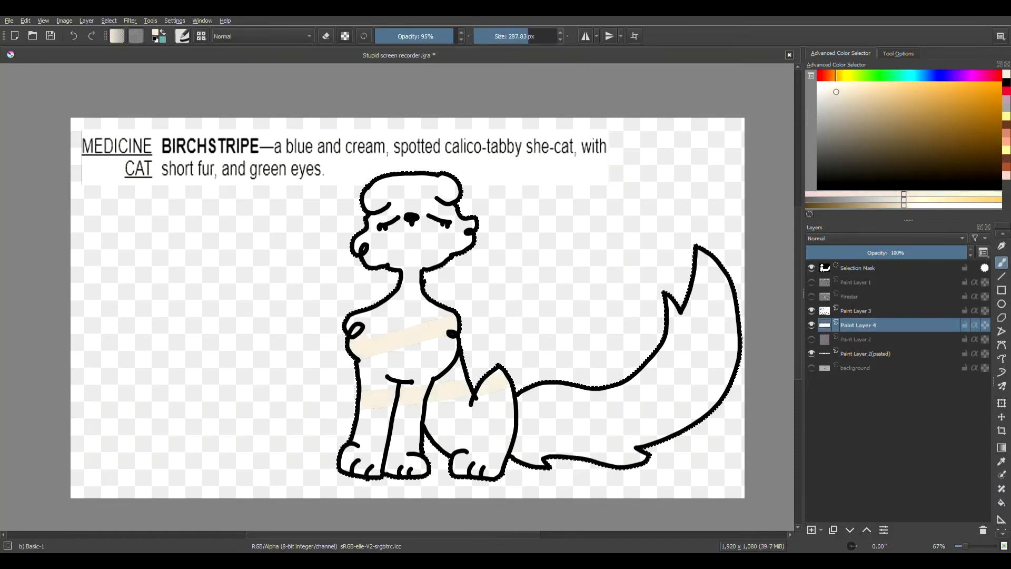
Step: Pick a muted grey-blue and paint over both of the cat's ears with a 69.05 px brush
{"action": "left_click_drag", "start_coordinate": [837, 76], "coordinate": [930, 81]}
{"action": "mouse_move", "coordinate": [834, 118]}
{"action": "left_mouse_down"}
{"action": "mouse_move", "coordinate": [837, 133]}
{"action": "mouse_move", "coordinate": [844, 127]}
{"action": "left_mouse_up"}
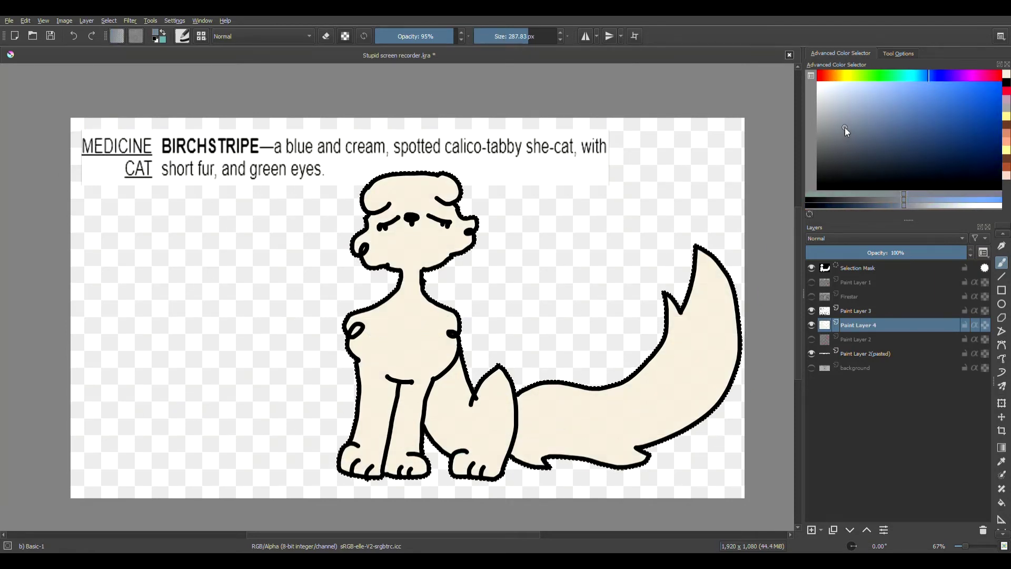
{"action": "scroll", "coordinate": [439, 156], "scroll_direction": "up", "scroll_amount": 3}
{"action": "left_click", "coordinate": [507, 36]}
{"action": "scroll", "coordinate": [455, 210], "scroll_direction": "up", "scroll_amount": 4}
{"action": "mouse_move", "coordinate": [454, 228]}
{"action": "left_mouse_down"}
{"action": "mouse_move", "coordinate": [453, 246]}
{"action": "mouse_move", "coordinate": [506, 271]}
{"action": "left_mouse_up"}
{"action": "scroll", "coordinate": [420, 234], "scroll_direction": "down", "scroll_amount": 5}
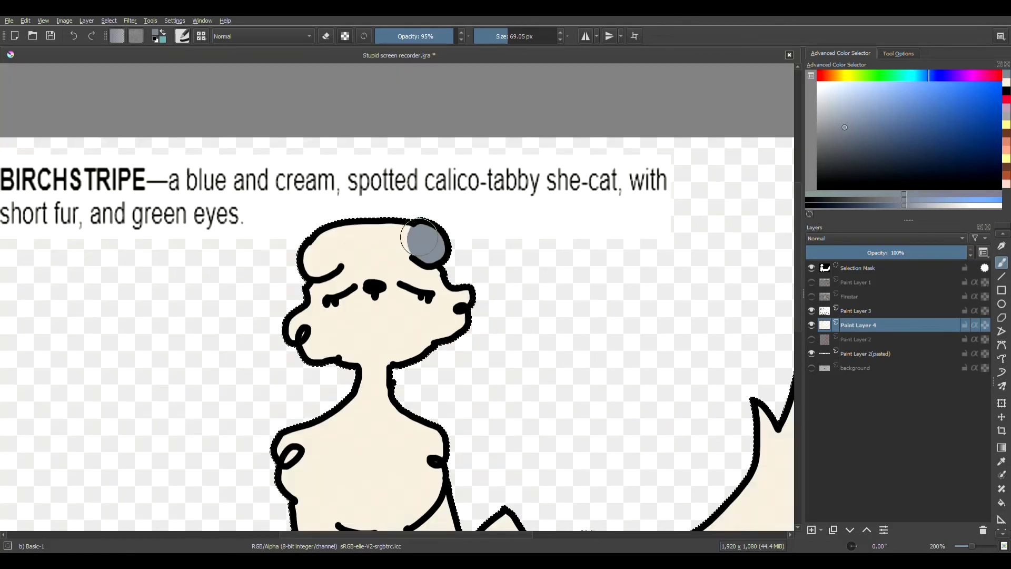
{"action": "scroll", "coordinate": [419, 258], "scroll_direction": "up", "scroll_amount": 2}
{"action": "scroll", "coordinate": [213, 238], "scroll_direction": "up", "scroll_amount": 2}
{"action": "mouse_move", "coordinate": [218, 184]}
{"action": "left_mouse_down"}
{"action": "mouse_move", "coordinate": [187, 276]}
{"action": "mouse_move", "coordinate": [249, 223]}
{"action": "left_mouse_up"}
{"action": "scroll", "coordinate": [378, 329], "scroll_direction": "down", "scroll_amount": 2}
Step: Paint a grey-blue marking on the bridge just above the nose with a 32.93 px brush
{"action": "scroll", "coordinate": [340, 377], "scroll_direction": "up", "scroll_amount": 3}
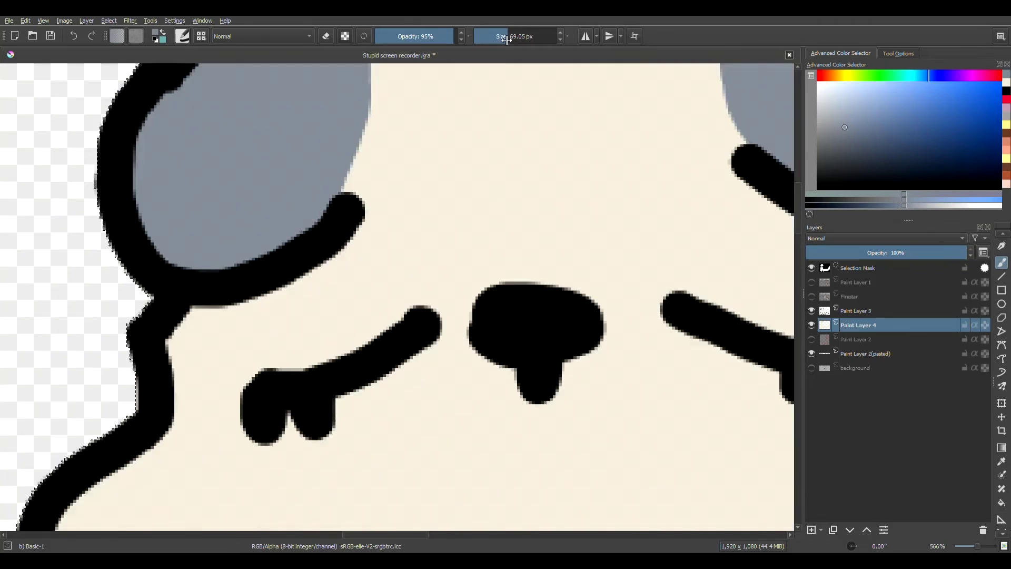
{"action": "left_click", "coordinate": [500, 37]}
{"action": "mouse_move", "coordinate": [508, 265]}
{"action": "left_mouse_down"}
{"action": "mouse_move", "coordinate": [521, 216]}
{"action": "mouse_move", "coordinate": [552, 257]}
{"action": "left_mouse_up"}
{"action": "scroll", "coordinate": [432, 232], "scroll_direction": "down", "scroll_amount": 9}
Step: Paint grey-blue patches and small round spots on both cheeks with a 19.52 px brush
{"action": "scroll", "coordinate": [472, 330], "scroll_direction": "up", "scroll_amount": 6}
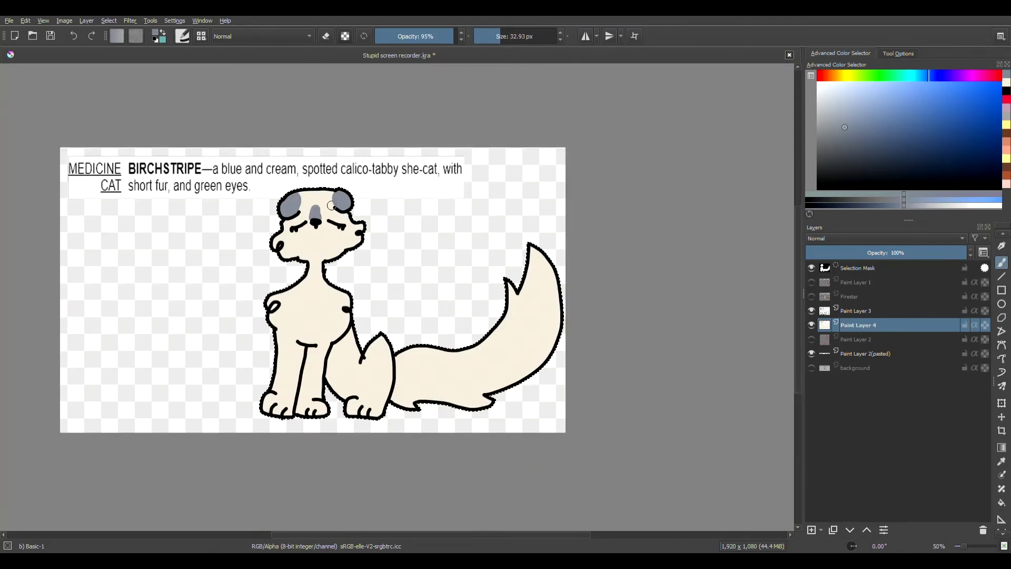
{"action": "key", "text": "bracketleft"}
{"action": "key", "text": "bracketleft"}
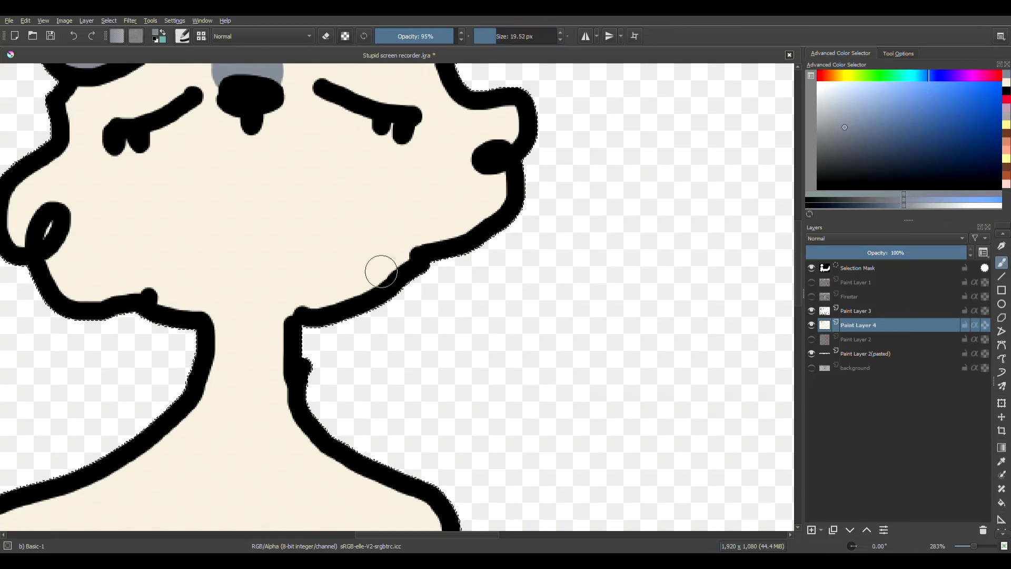
{"action": "left_click_drag", "start_coordinate": [379, 271], "coordinate": [372, 257]}
{"action": "left_click", "coordinate": [334, 232]}
{"action": "left_click", "coordinate": [366, 193]}
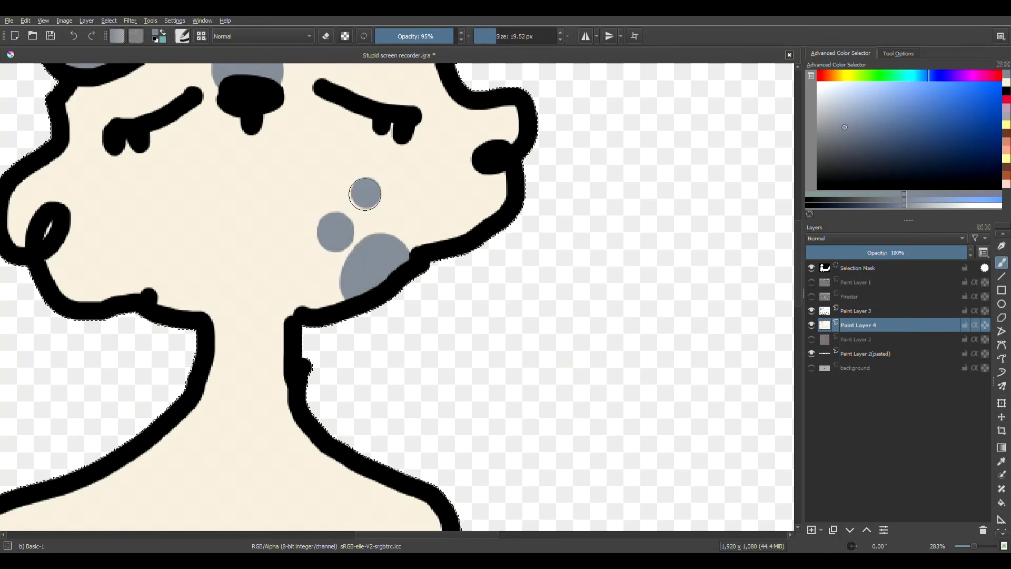
{"action": "mouse_move", "coordinate": [57, 237]}
{"action": "left_mouse_down"}
{"action": "mouse_move", "coordinate": [31, 210]}
{"action": "mouse_move", "coordinate": [95, 285]}
{"action": "mouse_move", "coordinate": [116, 222]}
{"action": "left_mouse_up"}
{"action": "left_click", "coordinate": [136, 203]}
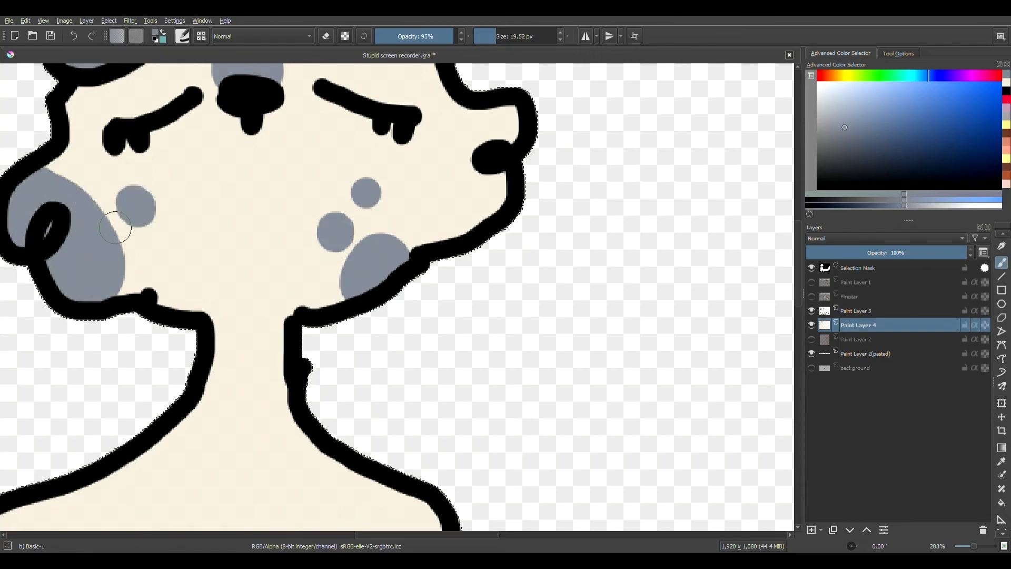
Step: Paint grey-blue socks over both front paws, rising to a rounded peak on each lower leg
{"action": "scroll", "coordinate": [169, 266], "scroll_direction": "down", "scroll_amount": 7}
{"action": "scroll", "coordinate": [105, 371], "scroll_direction": "up", "scroll_amount": 4}
{"action": "scroll", "coordinate": [279, 374], "scroll_direction": "up", "scroll_amount": 5}
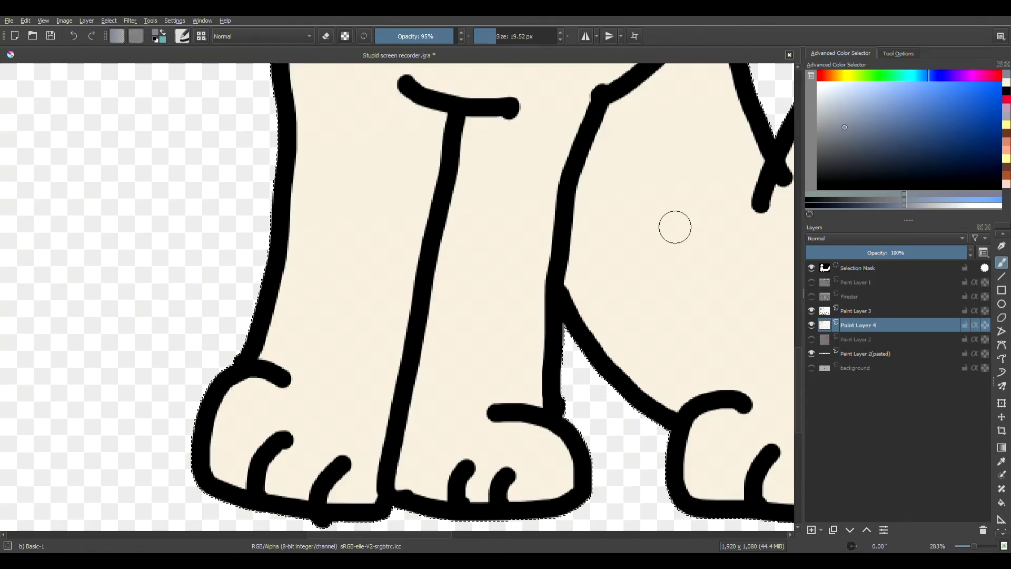
{"action": "mouse_move", "coordinate": [259, 347]}
{"action": "left_mouse_down"}
{"action": "mouse_move", "coordinate": [339, 289]}
{"action": "mouse_move", "coordinate": [358, 453]}
{"action": "mouse_move", "coordinate": [287, 489]}
{"action": "left_mouse_up"}
{"action": "mouse_move", "coordinate": [282, 529]}
{"action": "left_mouse_down"}
{"action": "mouse_move", "coordinate": [224, 487]}
{"action": "mouse_move", "coordinate": [318, 386]}
{"action": "mouse_move", "coordinate": [351, 368]}
{"action": "left_mouse_up"}
{"action": "left_click_drag", "start_coordinate": [428, 345], "coordinate": [550, 363]}
{"action": "mouse_move", "coordinate": [462, 352]}
{"action": "left_mouse_down"}
{"action": "mouse_move", "coordinate": [458, 410]}
{"action": "mouse_move", "coordinate": [431, 474]}
{"action": "mouse_move", "coordinate": [553, 474]}
{"action": "mouse_move", "coordinate": [530, 404]}
{"action": "left_mouse_up"}
{"action": "scroll", "coordinate": [529, 404], "scroll_direction": "down", "scroll_amount": 3}
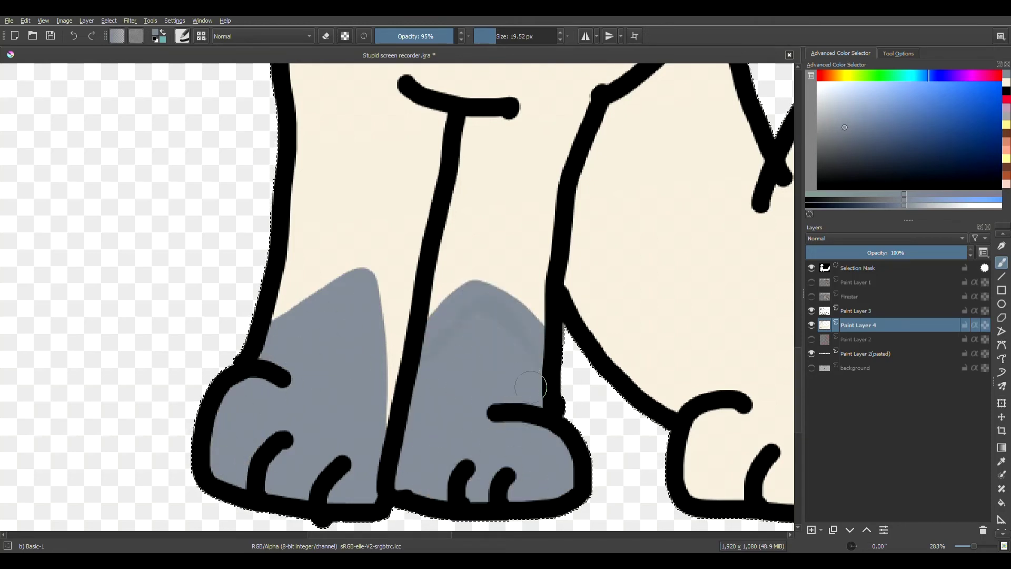
Step: Raise the brush opacity to 100% and paint a grey-blue patch on the back with two spots on the haunch
{"action": "scroll", "coordinate": [576, 368], "scroll_direction": "down", "scroll_amount": 4}
{"action": "scroll", "coordinate": [304, 352], "scroll_direction": "up", "scroll_amount": 5}
{"action": "scroll", "coordinate": [304, 351], "scroll_direction": "up", "scroll_amount": 3}
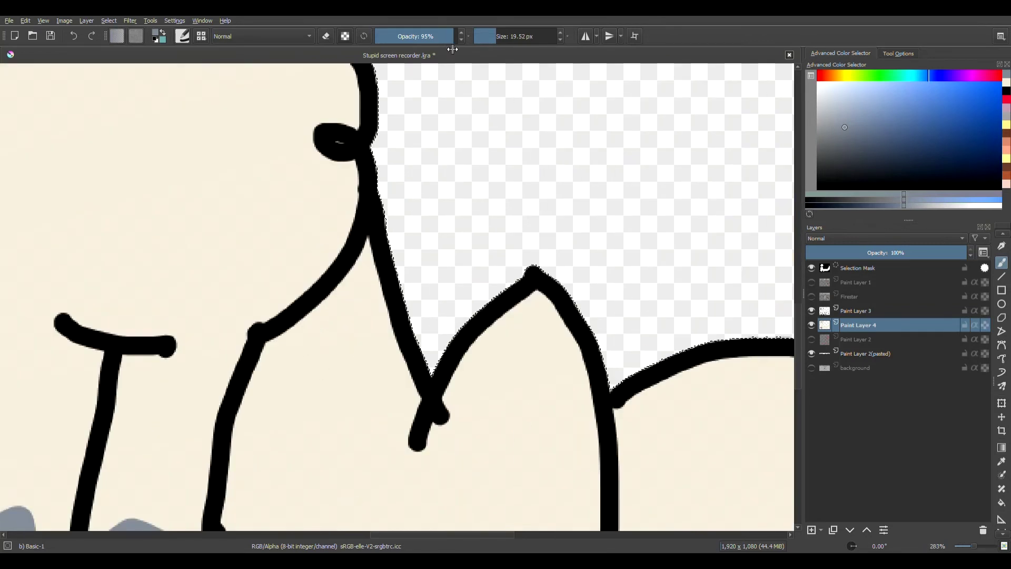
{"action": "key", "text": "i"}
{"action": "mouse_move", "coordinate": [353, 258]}
{"action": "left_mouse_down"}
{"action": "mouse_move", "coordinate": [416, 395]}
{"action": "mouse_move", "coordinate": [363, 257]}
{"action": "mouse_move", "coordinate": [345, 327]}
{"action": "left_mouse_up"}
{"action": "left_click_drag", "start_coordinate": [295, 385], "coordinate": [308, 376]}
{"action": "left_click", "coordinate": [340, 424]}
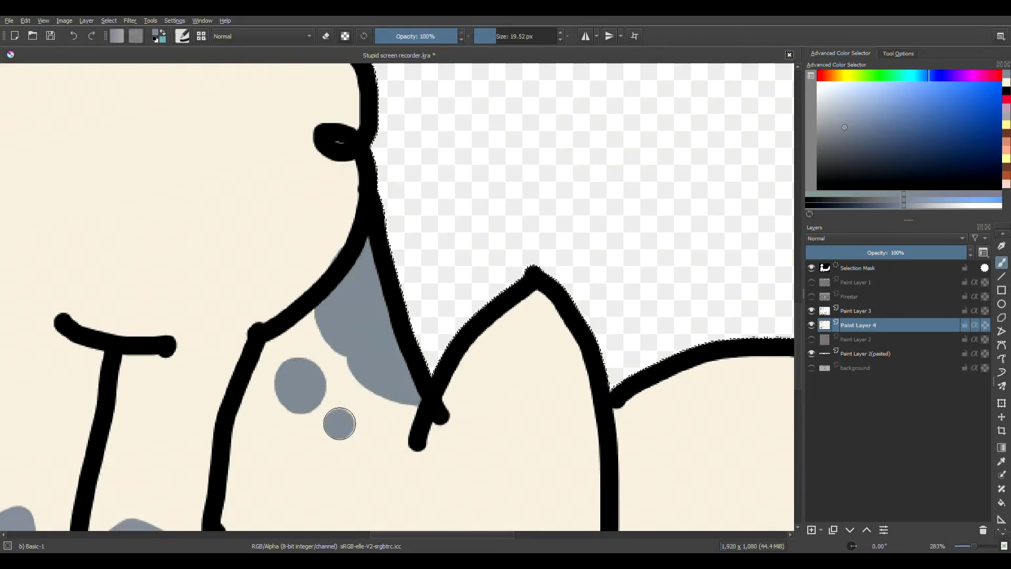
Step: Fill the outer part of the tail grey-blue with a 75.73 px brush, leaving its base cream
{"action": "scroll", "coordinate": [726, 318], "scroll_direction": "down", "scroll_amount": 5}
{"action": "scroll", "coordinate": [529, 372], "scroll_direction": "up", "scroll_amount": 4}
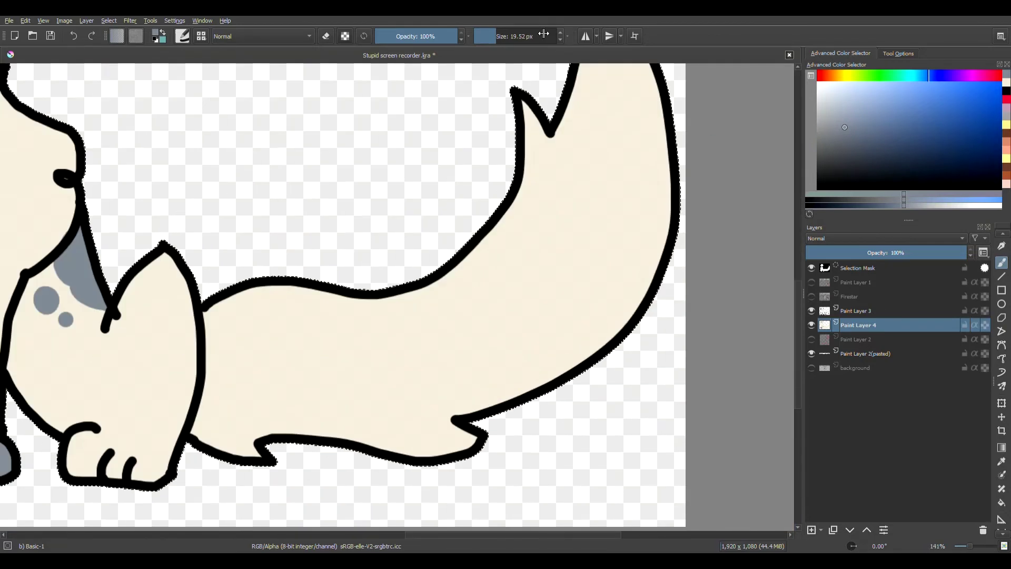
{"action": "left_click", "coordinate": [508, 36]}
{"action": "mouse_move", "coordinate": [372, 293]}
{"action": "left_mouse_down"}
{"action": "mouse_move", "coordinate": [471, 423]}
{"action": "mouse_move", "coordinate": [428, 334]}
{"action": "mouse_move", "coordinate": [375, 264]}
{"action": "mouse_move", "coordinate": [378, 378]}
{"action": "left_mouse_up"}
{"action": "mouse_move", "coordinate": [593, 243]}
{"action": "left_mouse_down"}
{"action": "mouse_move", "coordinate": [637, 284]}
{"action": "mouse_move", "coordinate": [482, 163]}
{"action": "left_mouse_up"}
{"action": "scroll", "coordinate": [494, 183], "scroll_direction": "down", "scroll_amount": 1}
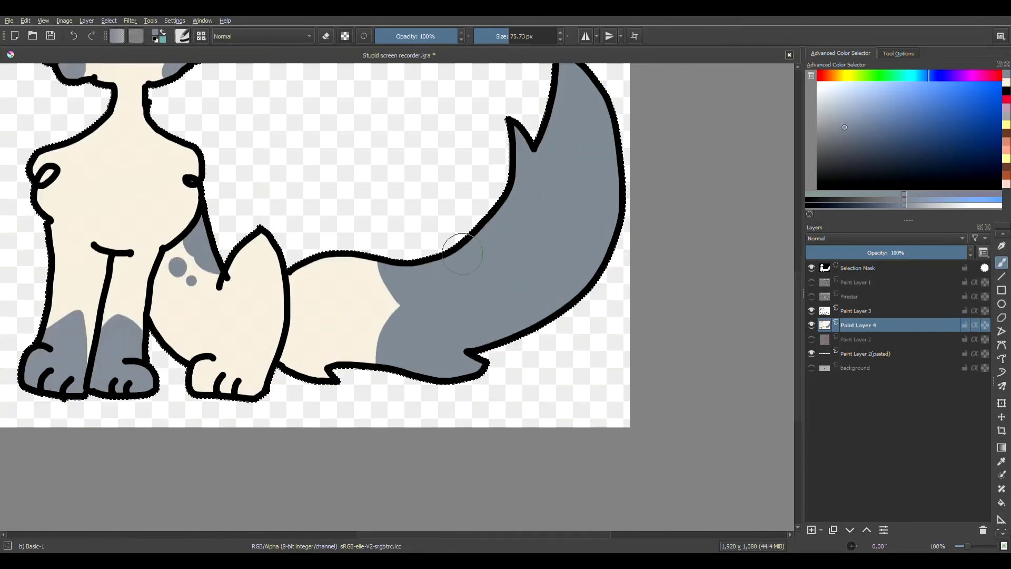
Step: Add a large and a small grey-blue spot on the cream tail base with a 19.52 px brush
{"action": "scroll", "coordinate": [435, 262], "scroll_direction": "up", "scroll_amount": 1}
{"action": "left_click", "coordinate": [496, 38]}
{"action": "scroll", "coordinate": [343, 306], "scroll_direction": "up", "scroll_amount": 6}
{"action": "mouse_move", "coordinate": [388, 398]}
{"action": "left_mouse_down"}
{"action": "mouse_move", "coordinate": [402, 432]}
{"action": "mouse_move", "coordinate": [313, 457]}
{"action": "left_mouse_up"}
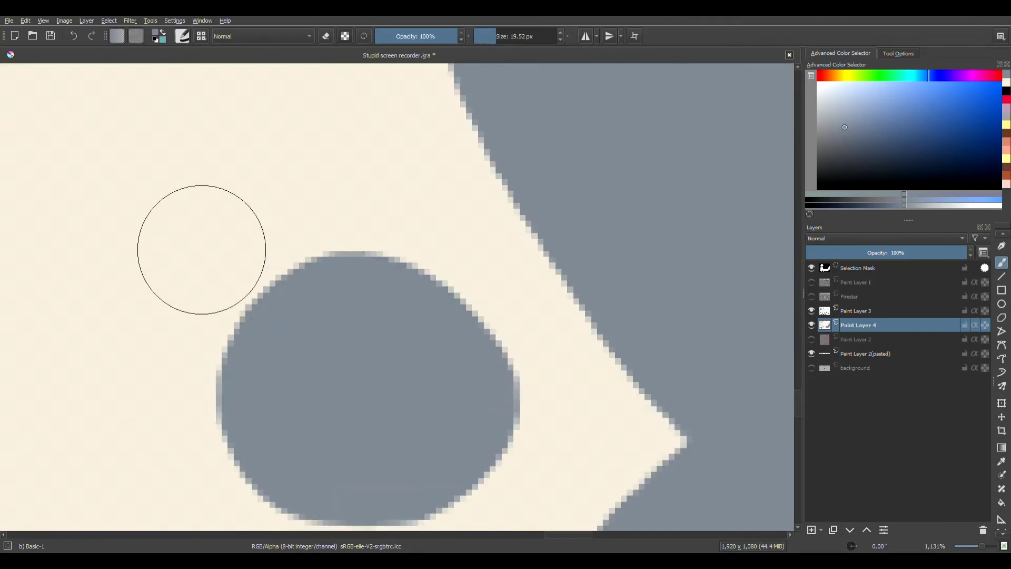
{"action": "scroll", "coordinate": [202, 249], "scroll_direction": "down", "scroll_amount": 10}
{"action": "scroll", "coordinate": [366, 377], "scroll_direction": "up", "scroll_amount": 1}
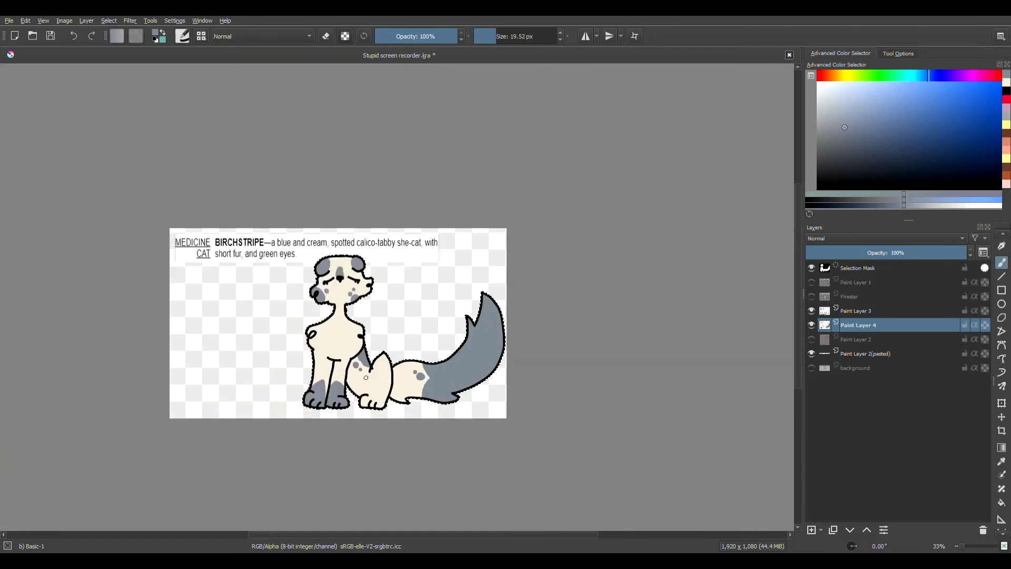
Step: Switch to white and paint a tufted patch in the middle of the chest with a 37.04 px brush
{"action": "scroll", "coordinate": [358, 380], "scroll_direction": "up", "scroll_amount": 3}
{"action": "left_click_drag", "start_coordinate": [823, 101], "coordinate": [816, 81]}
{"action": "scroll", "coordinate": [283, 230], "scroll_direction": "up", "scroll_amount": 2}
{"action": "left_click", "coordinate": [501, 38]}
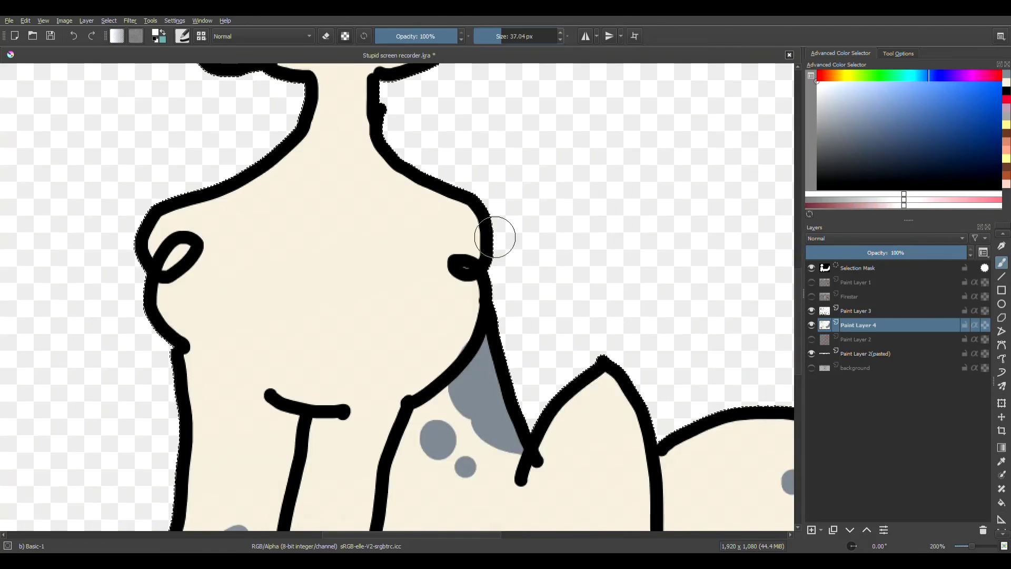
{"action": "mouse_move", "coordinate": [284, 298]}
{"action": "left_mouse_down"}
{"action": "mouse_move", "coordinate": [307, 307]}
{"action": "mouse_move", "coordinate": [324, 254]}
{"action": "mouse_move", "coordinate": [340, 302]}
{"action": "left_mouse_up"}
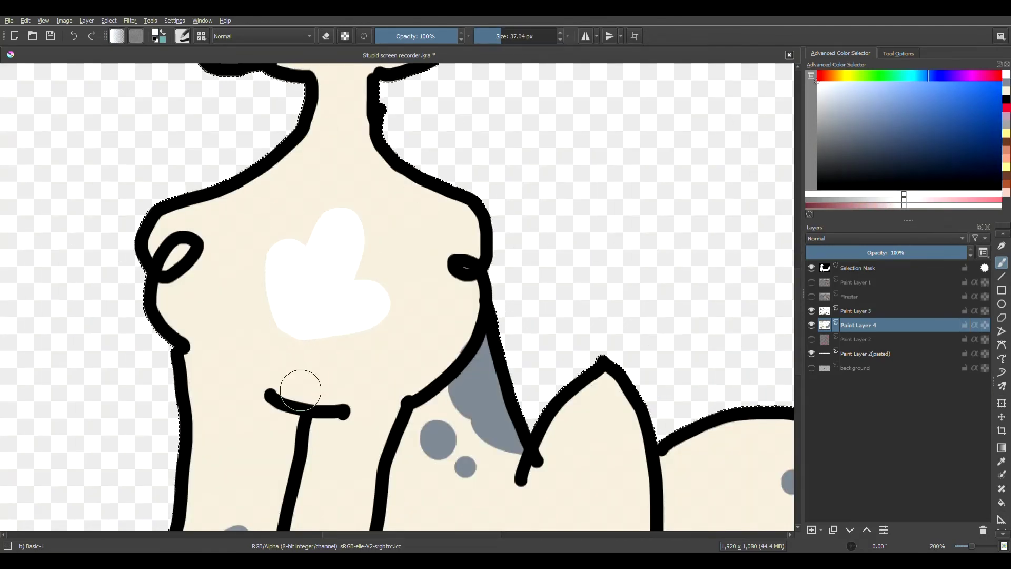
Step: Paint the tail tip white and add a white stripe across the grey-blue section below it
{"action": "scroll", "coordinate": [300, 390], "scroll_direction": "down", "scroll_amount": 1}
{"action": "scroll", "coordinate": [303, 395], "scroll_direction": "down", "scroll_amount": 2}
{"action": "scroll", "coordinate": [343, 425], "scroll_direction": "up", "scroll_amount": 2}
{"action": "scroll", "coordinate": [337, 429], "scroll_direction": "down", "scroll_amount": 2}
{"action": "scroll", "coordinate": [468, 397], "scroll_direction": "up", "scroll_amount": 2}
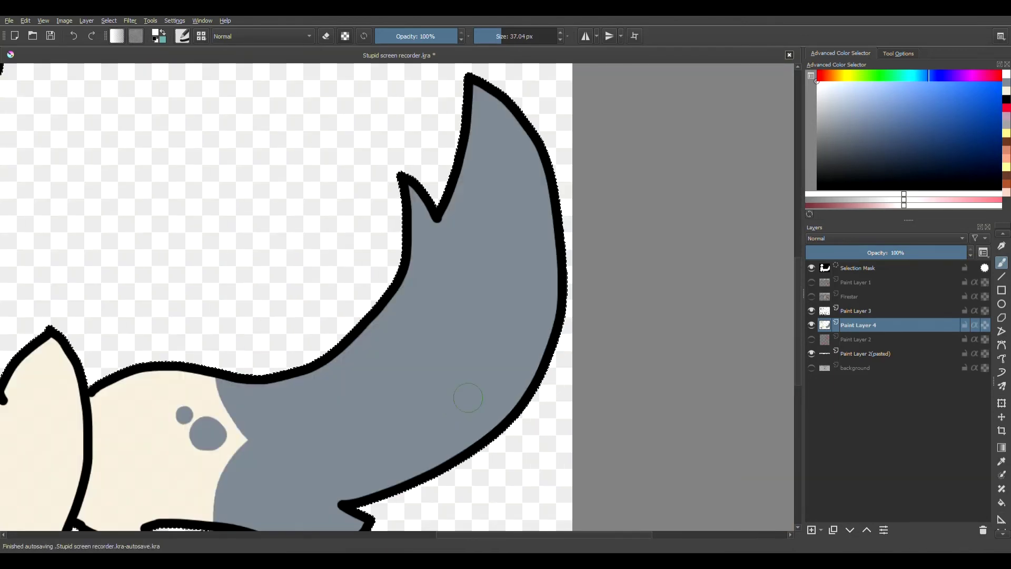
{"action": "mouse_move", "coordinate": [416, 252]}
{"action": "left_mouse_down"}
{"action": "mouse_move", "coordinate": [550, 324]}
{"action": "mouse_move", "coordinate": [463, 210]}
{"action": "mouse_move", "coordinate": [490, 282]}
{"action": "mouse_move", "coordinate": [548, 276]}
{"action": "mouse_move", "coordinate": [547, 237]}
{"action": "mouse_move", "coordinate": [514, 140]}
{"action": "mouse_move", "coordinate": [462, 161]}
{"action": "left_mouse_up"}
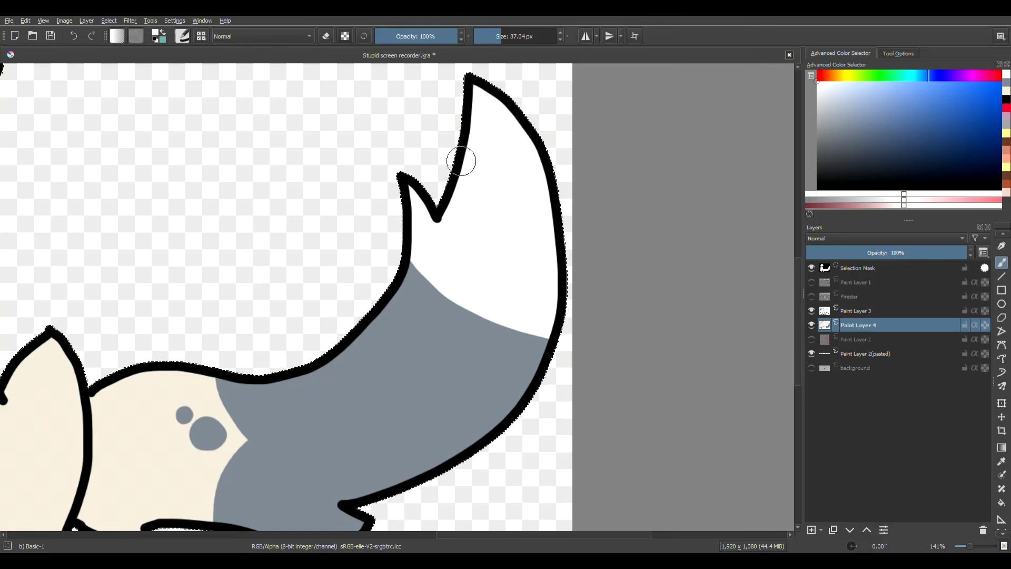
{"action": "left_click_drag", "start_coordinate": [381, 299], "coordinate": [512, 431]}
{"action": "scroll", "coordinate": [363, 318], "scroll_direction": "down", "scroll_amount": 5}
{"action": "scroll", "coordinate": [276, 276], "scroll_direction": "up", "scroll_amount": 4}
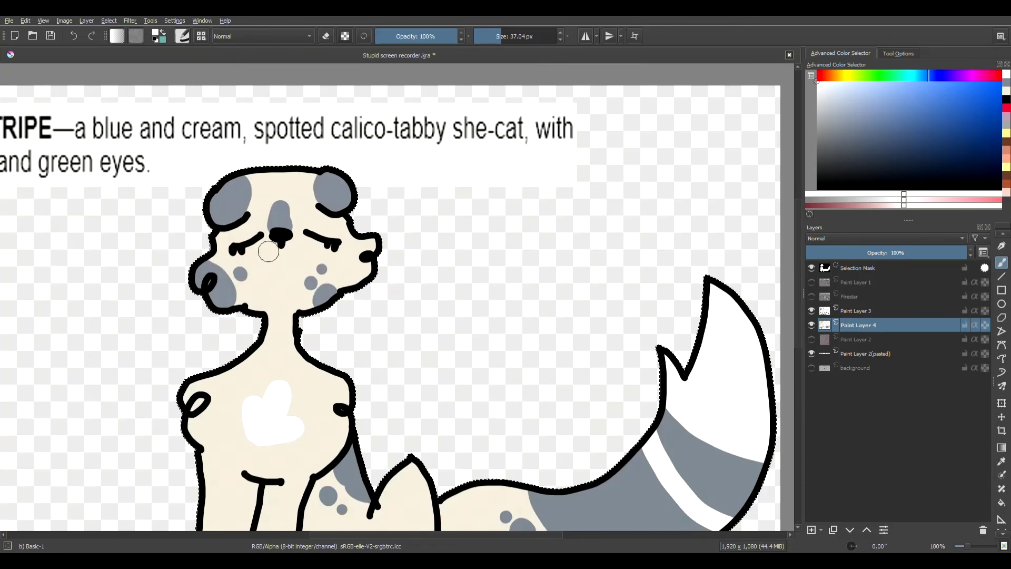
Step: Paint white socks over the grey-blue on both front paws and lower legs
{"action": "scroll", "coordinate": [268, 252], "scroll_direction": "down", "scroll_amount": 3}
{"action": "scroll", "coordinate": [635, 211], "scroll_direction": "up", "scroll_amount": 6}
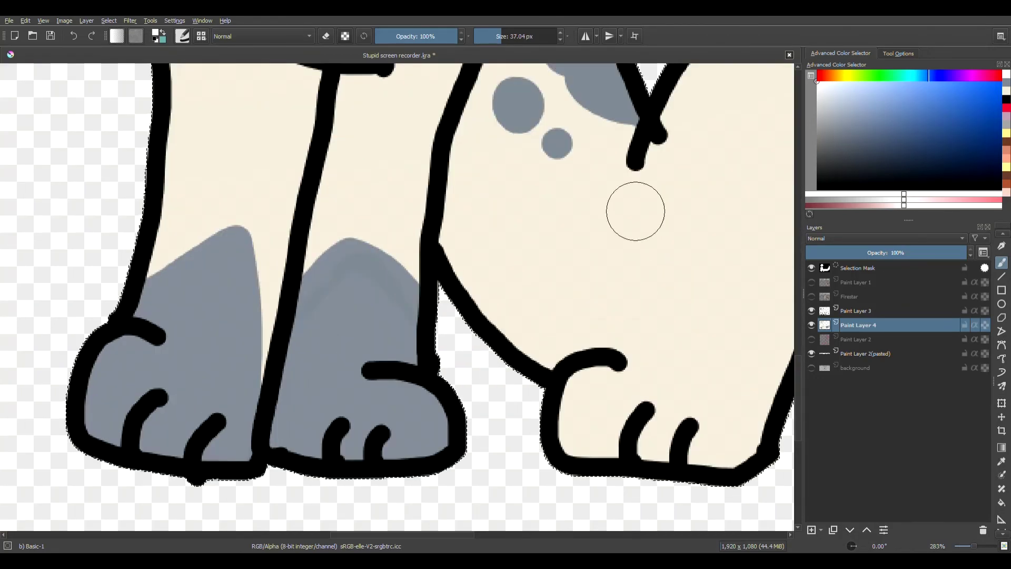
{"action": "mouse_move", "coordinate": [174, 248]}
{"action": "left_mouse_down"}
{"action": "mouse_move", "coordinate": [158, 259]}
{"action": "mouse_move", "coordinate": [237, 305]}
{"action": "mouse_move", "coordinate": [147, 293]}
{"action": "mouse_move", "coordinate": [115, 368]}
{"action": "left_mouse_up"}
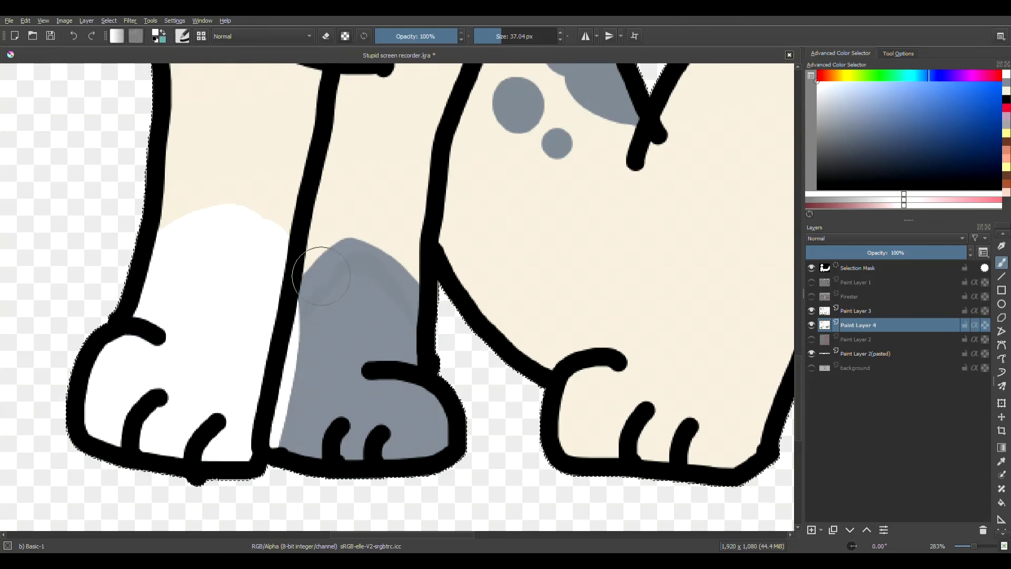
{"action": "mouse_move", "coordinate": [321, 276]}
{"action": "left_mouse_down"}
{"action": "mouse_move", "coordinate": [170, 233]}
{"action": "mouse_move", "coordinate": [266, 242]}
{"action": "mouse_move", "coordinate": [286, 282]}
{"action": "mouse_move", "coordinate": [365, 240]}
{"action": "mouse_move", "coordinate": [393, 477]}
{"action": "mouse_move", "coordinate": [420, 497]}
{"action": "mouse_move", "coordinate": [297, 454]}
{"action": "mouse_move", "coordinate": [377, 461]}
{"action": "mouse_move", "coordinate": [324, 322]}
{"action": "mouse_move", "coordinate": [305, 315]}
{"action": "left_mouse_up"}
{"action": "scroll", "coordinate": [427, 298], "scroll_direction": "down", "scroll_amount": 6}
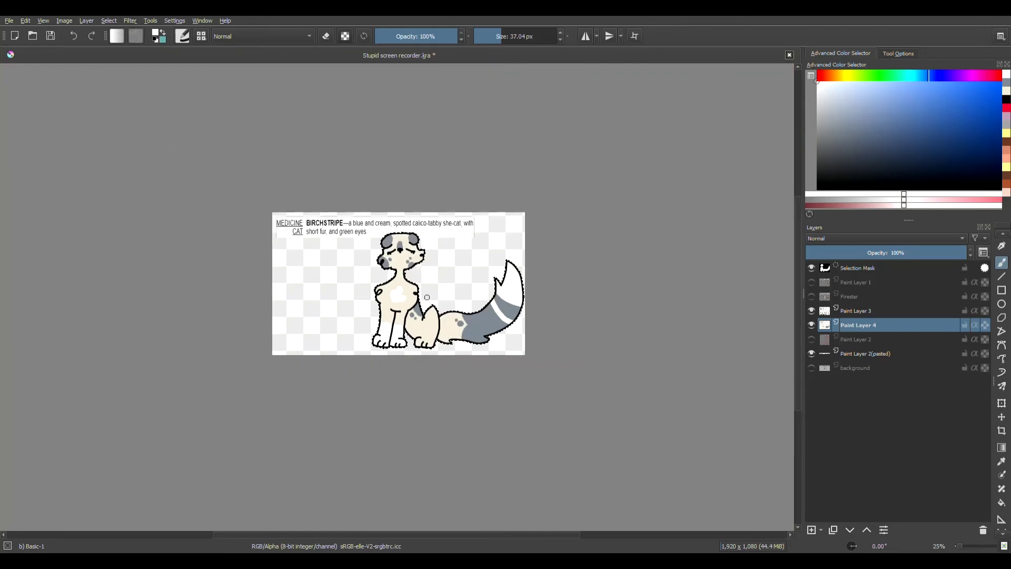
Step: Add white spots and streaks over the grey-blue markings on both cheeks with an 18.16 px brush
{"action": "scroll", "coordinate": [427, 297], "scroll_direction": "up", "scroll_amount": 8}
{"action": "key", "text": "["}
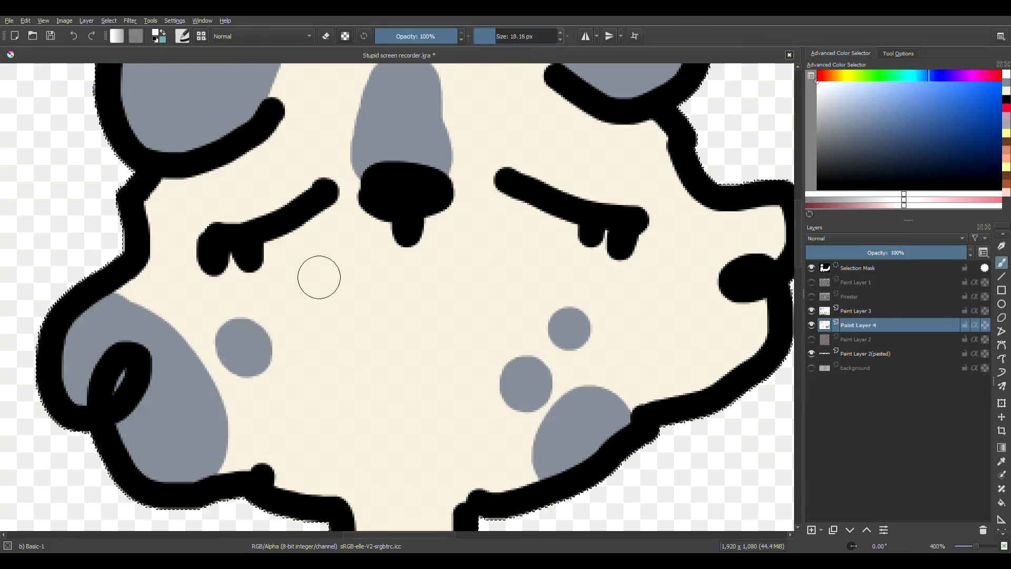
{"action": "mouse_move", "coordinate": [374, 226]}
{"action": "left_mouse_down"}
{"action": "mouse_move", "coordinate": [334, 279]}
{"action": "mouse_move", "coordinate": [233, 309]}
{"action": "mouse_move", "coordinate": [212, 354]}
{"action": "left_mouse_up"}
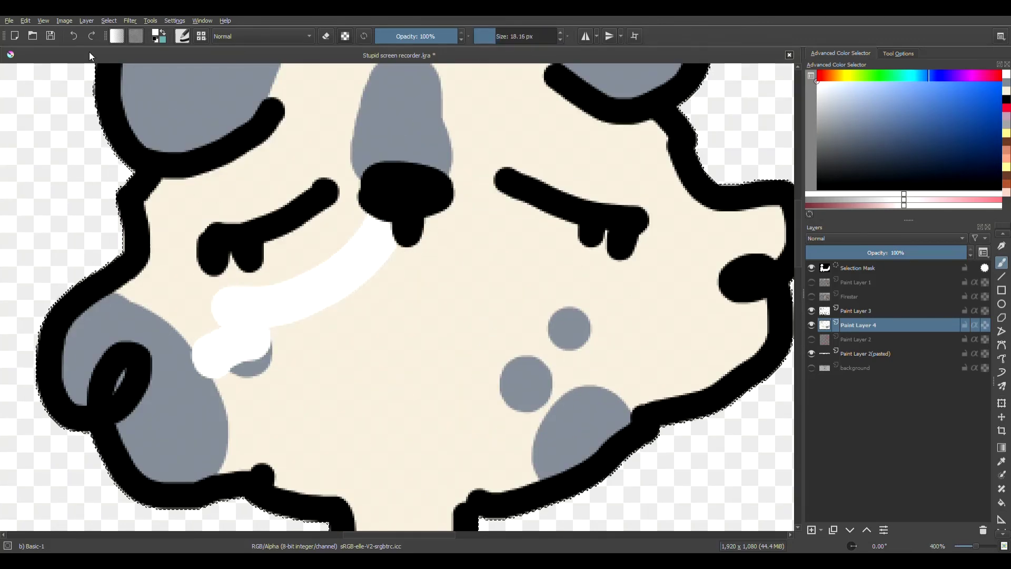
{"action": "key", "text": "ctrl+z"}
{"action": "left_click", "coordinate": [270, 378]}
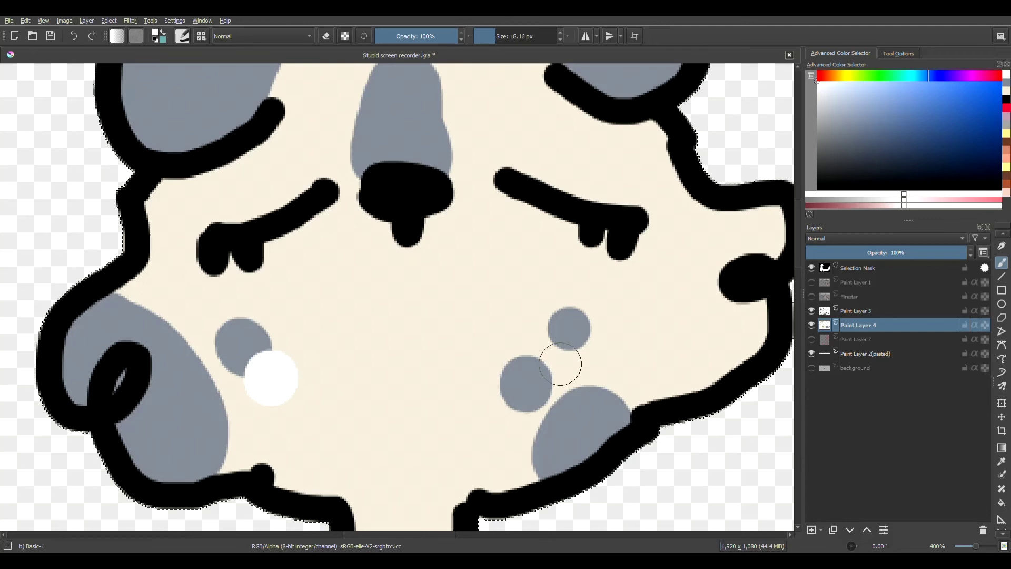
{"action": "left_click", "coordinate": [598, 345]}
{"action": "left_click_drag", "start_coordinate": [566, 462], "coordinate": [595, 448]}
{"action": "left_click_drag", "start_coordinate": [102, 348], "coordinate": [79, 341]}
{"action": "left_click", "coordinate": [150, 417]}
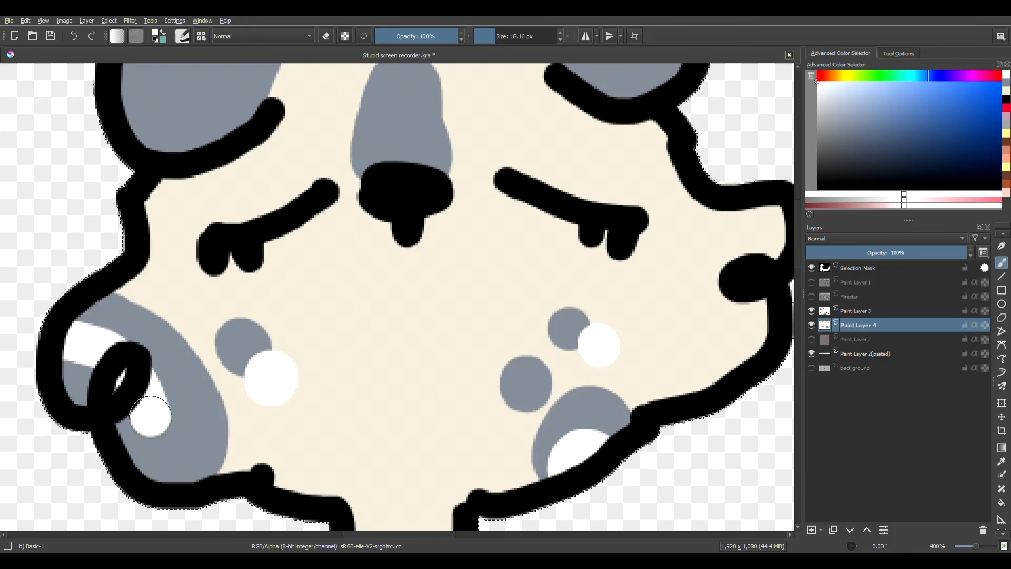
{"action": "left_click_drag", "start_coordinate": [151, 417], "coordinate": [145, 474]}
Step: Paint a short white stripe inside the grey-blue ear on the right side of the head
{"action": "scroll", "coordinate": [169, 400], "scroll_direction": "down", "scroll_amount": 6}
{"action": "scroll", "coordinate": [226, 348], "scroll_direction": "up", "scroll_amount": 7}
{"action": "left_click_drag", "start_coordinate": [230, 263], "coordinate": [261, 348]}
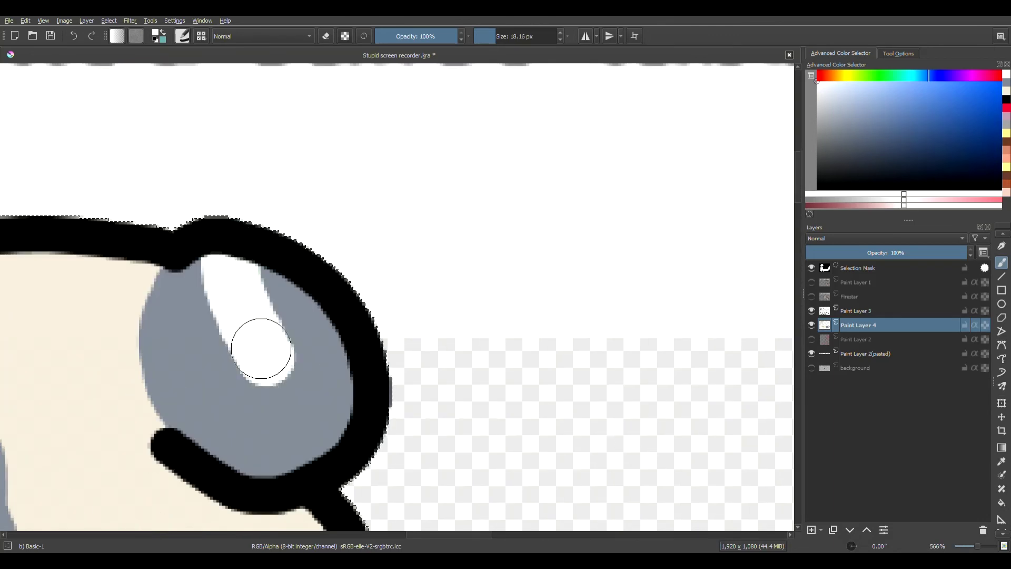
{"action": "scroll", "coordinate": [261, 348], "scroll_direction": "down", "scroll_amount": 8}
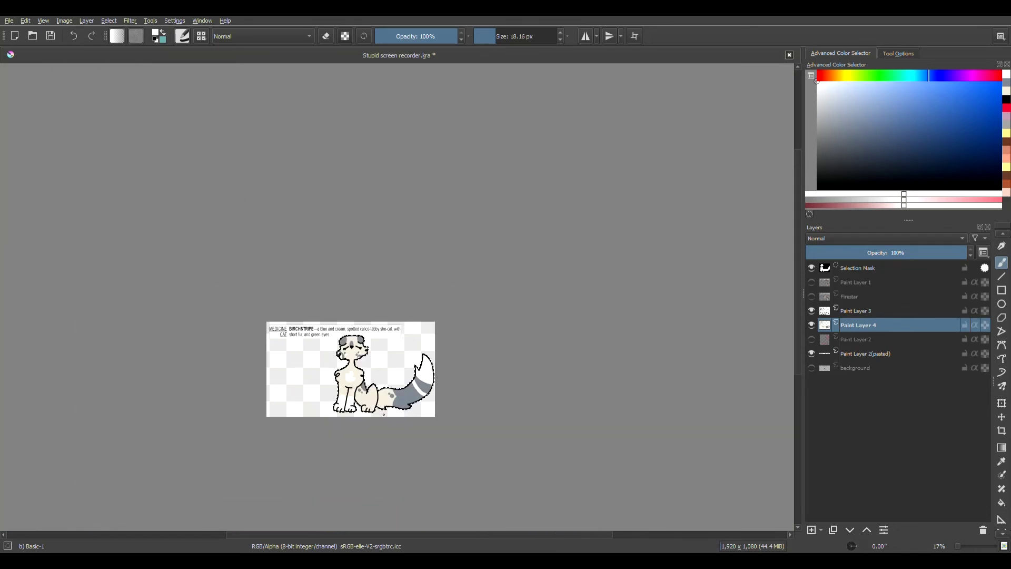
Step: Remove the selection mask and merge the line art layer with the colour layer beneath it
{"action": "left_click", "coordinate": [869, 268]}
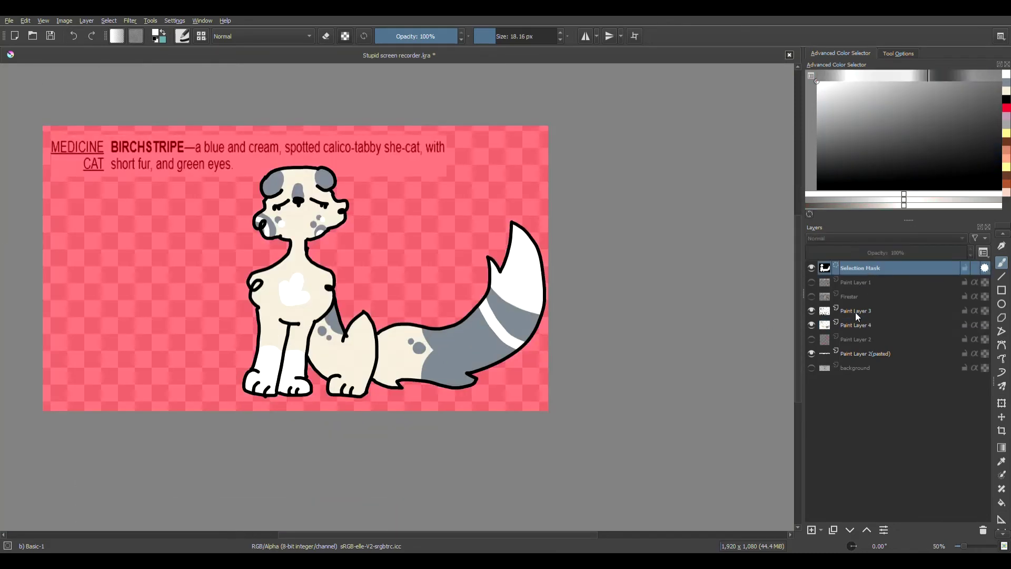
{"action": "key", "text": "ctrl+shift+a"}
{"action": "left_click", "coordinate": [865, 296]}
{"action": "key", "text": "ctrl+e"}
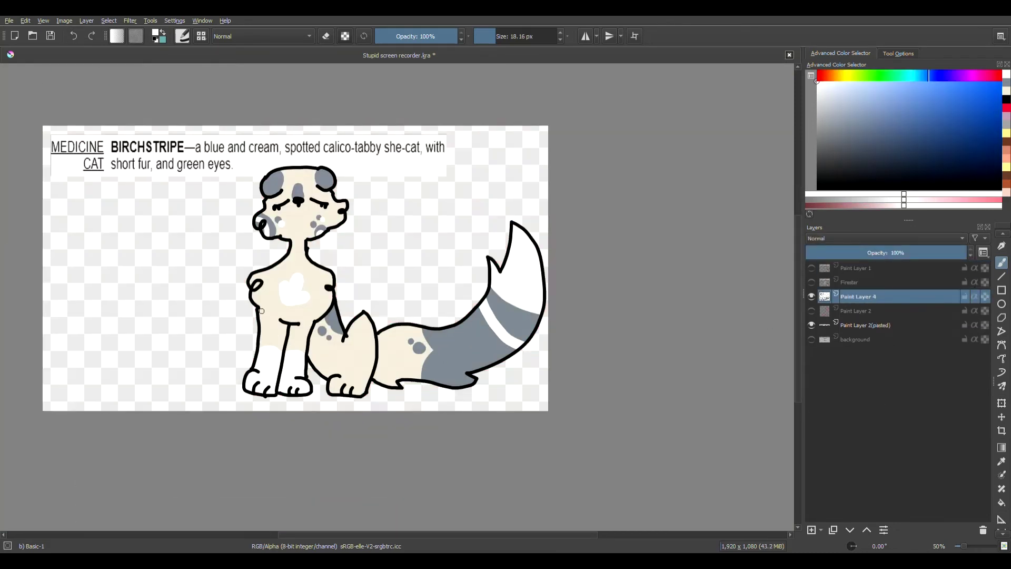
Step: Add a new paint layer and paint a light blue flower with small dots above it on the tail's upper edge
{"action": "left_click", "coordinate": [810, 529]}
{"action": "scroll", "coordinate": [442, 282], "scroll_direction": "up", "scroll_amount": 6}
{"action": "left_click", "coordinate": [881, 91]}
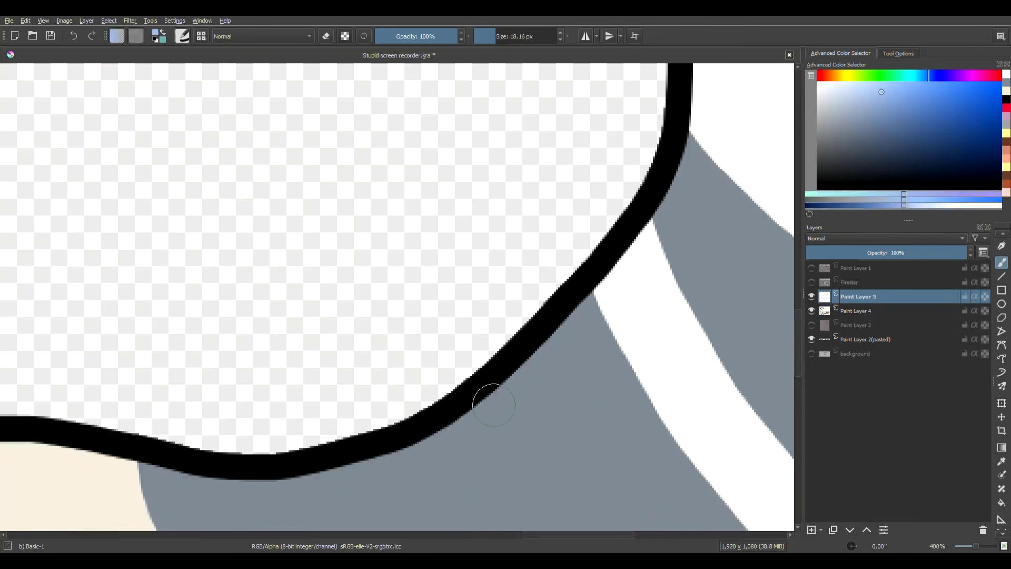
{"action": "mouse_move", "coordinate": [456, 383]}
{"action": "left_mouse_down"}
{"action": "mouse_move", "coordinate": [530, 427]}
{"action": "mouse_move", "coordinate": [552, 423]}
{"action": "left_mouse_up"}
{"action": "left_click", "coordinate": [508, 234]}
{"action": "scroll", "coordinate": [438, 275], "scroll_direction": "down", "scroll_amount": 6}
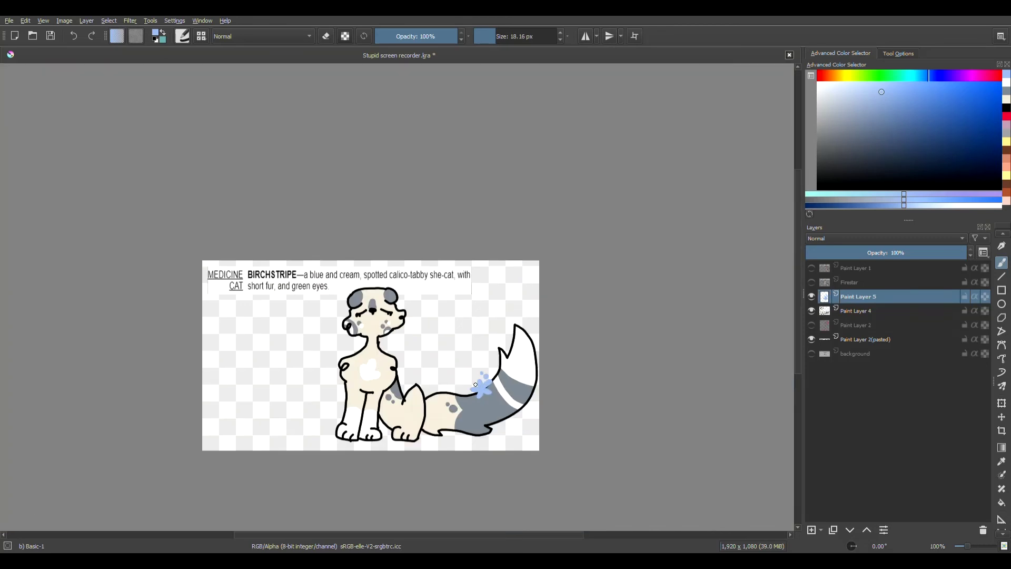
Step: Paint a smaller light blue flower on the tail beside the first one
{"action": "scroll", "coordinate": [432, 417], "scroll_direction": "up", "scroll_amount": 6}
{"action": "left_click_drag", "start_coordinate": [101, 168], "coordinate": [113, 187]}
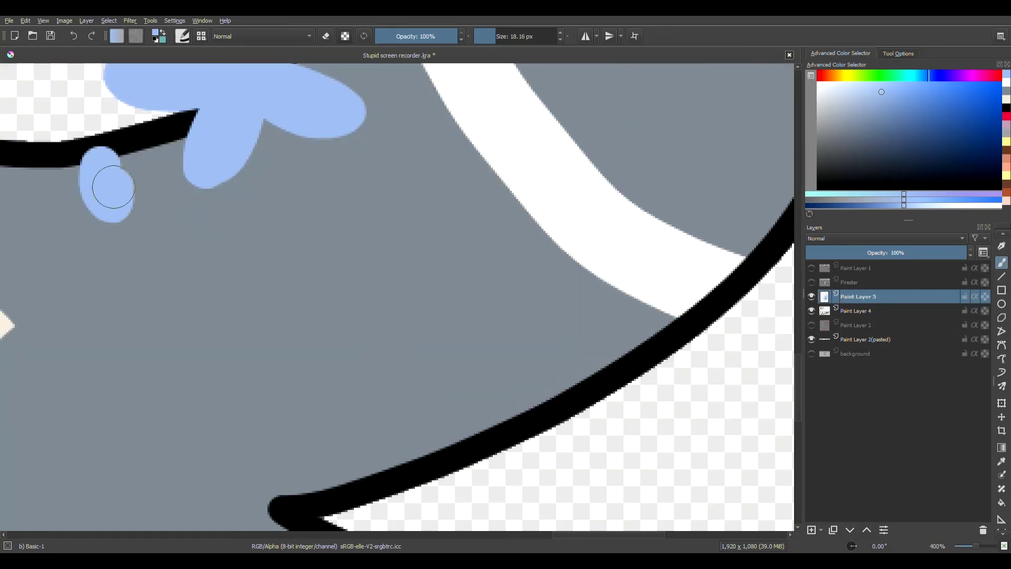
{"action": "left_click_drag", "start_coordinate": [85, 234], "coordinate": [151, 203]}
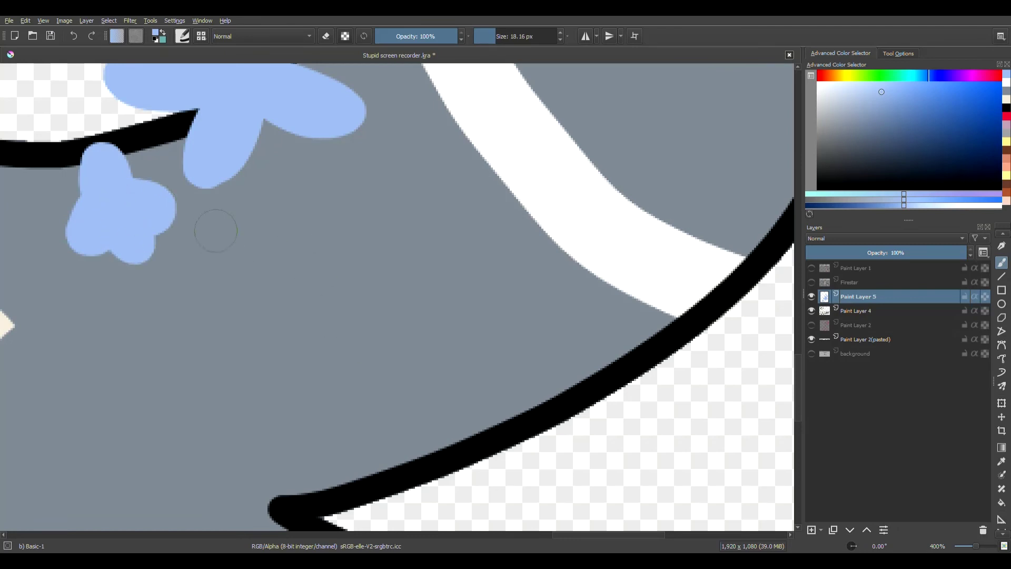
Step: Paint a light blue flower with open petals and small dots beside it on the grey-blue band near the tail's outer edge
{"action": "scroll", "coordinate": [214, 270], "scroll_direction": "down", "scroll_amount": 6}
{"action": "scroll", "coordinate": [303, 318], "scroll_direction": "up", "scroll_amount": 6}
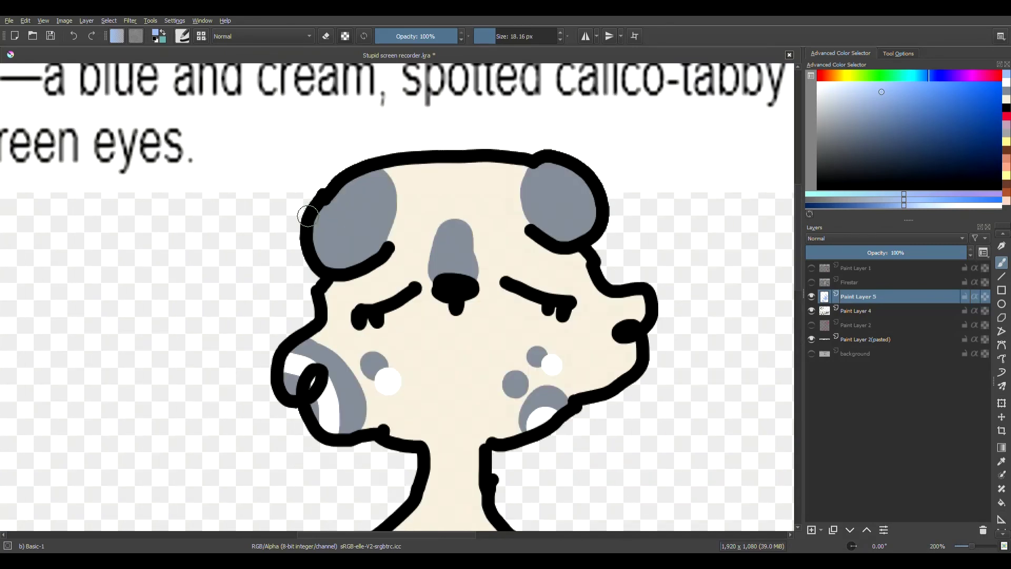
{"action": "scroll", "coordinate": [410, 338], "scroll_direction": "down", "scroll_amount": 6}
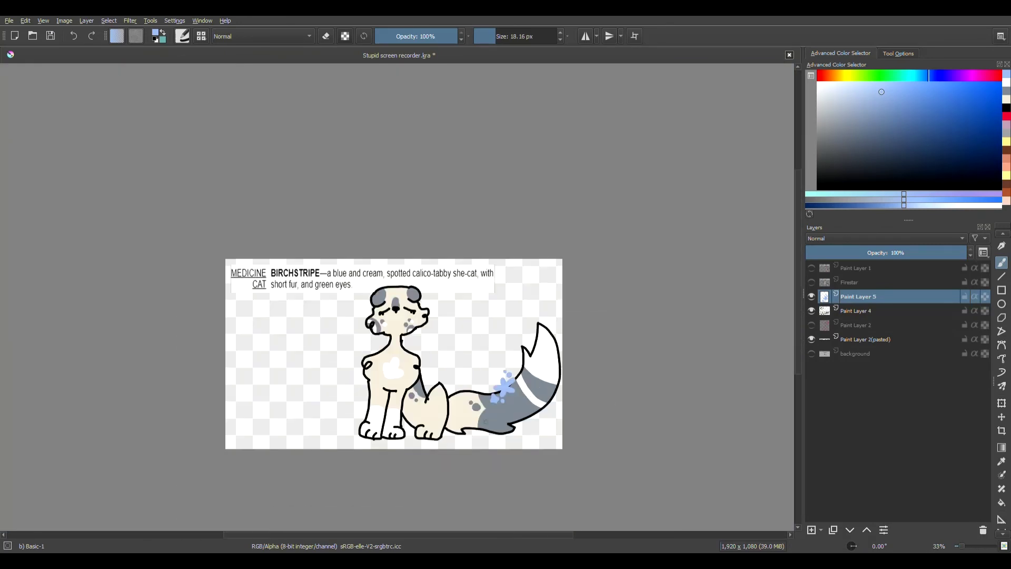
{"action": "scroll", "coordinate": [484, 360], "scroll_direction": "up", "scroll_amount": 5}
{"action": "scroll", "coordinate": [484, 359], "scroll_direction": "up", "scroll_amount": 4}
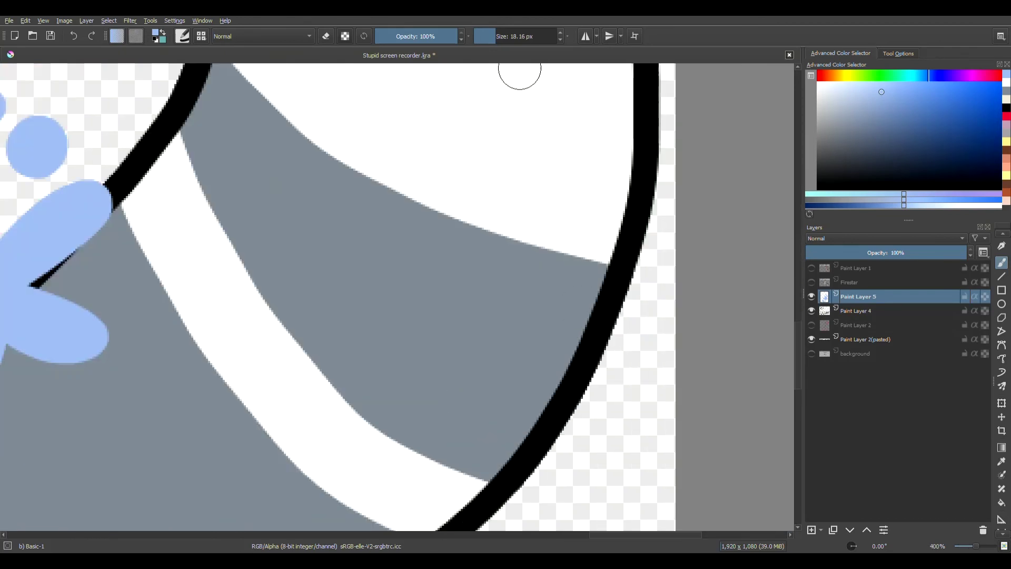
{"action": "mouse_move", "coordinate": [477, 369]}
{"action": "left_mouse_down"}
{"action": "mouse_move", "coordinate": [524, 250]}
{"action": "mouse_move", "coordinate": [500, 372]}
{"action": "mouse_move", "coordinate": [569, 392]}
{"action": "mouse_move", "coordinate": [504, 375]}
{"action": "mouse_move", "coordinate": [392, 389]}
{"action": "mouse_move", "coordinate": [526, 381]}
{"action": "mouse_move", "coordinate": [453, 486]}
{"action": "mouse_move", "coordinate": [543, 390]}
{"action": "mouse_move", "coordinate": [596, 279]}
{"action": "mouse_move", "coordinate": [473, 323]}
{"action": "mouse_move", "coordinate": [465, 345]}
{"action": "mouse_move", "coordinate": [419, 323]}
{"action": "left_mouse_up"}
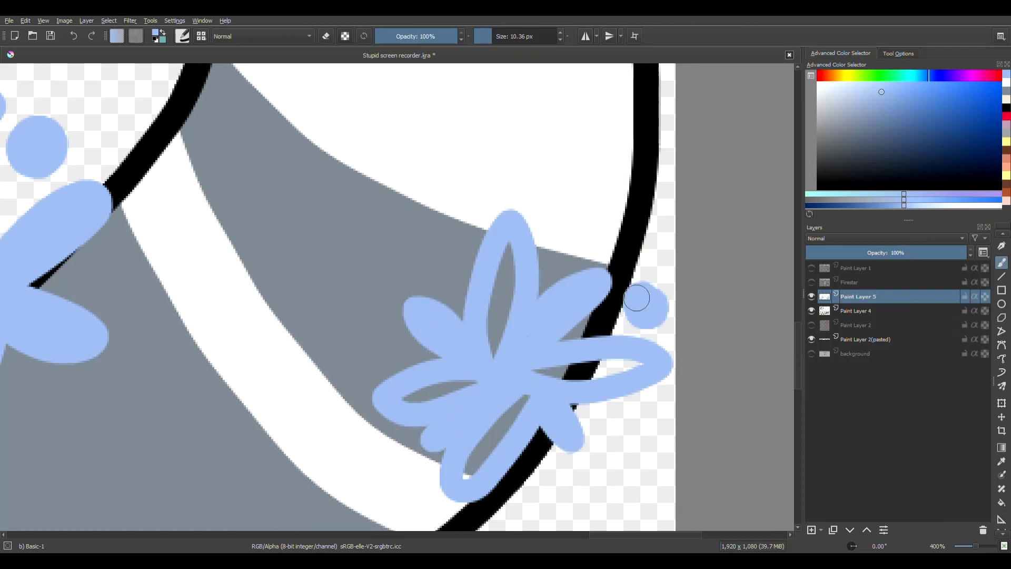
Step: Paint a solid light blue two-lobed petal shape on the side of the head, just below the right-hand ear, with a 10.36 px brush
{"action": "scroll", "coordinate": [435, 218], "scroll_direction": "down", "scroll_amount": 8}
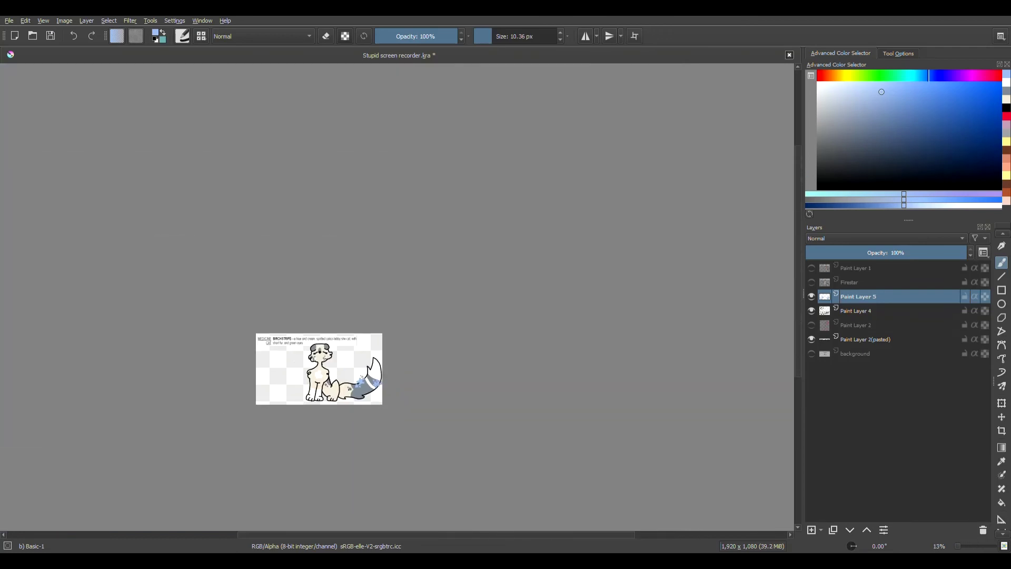
{"action": "scroll", "coordinate": [321, 243], "scroll_direction": "up", "scroll_amount": 4}
{"action": "scroll", "coordinate": [320, 243], "scroll_direction": "up", "scroll_amount": 6}
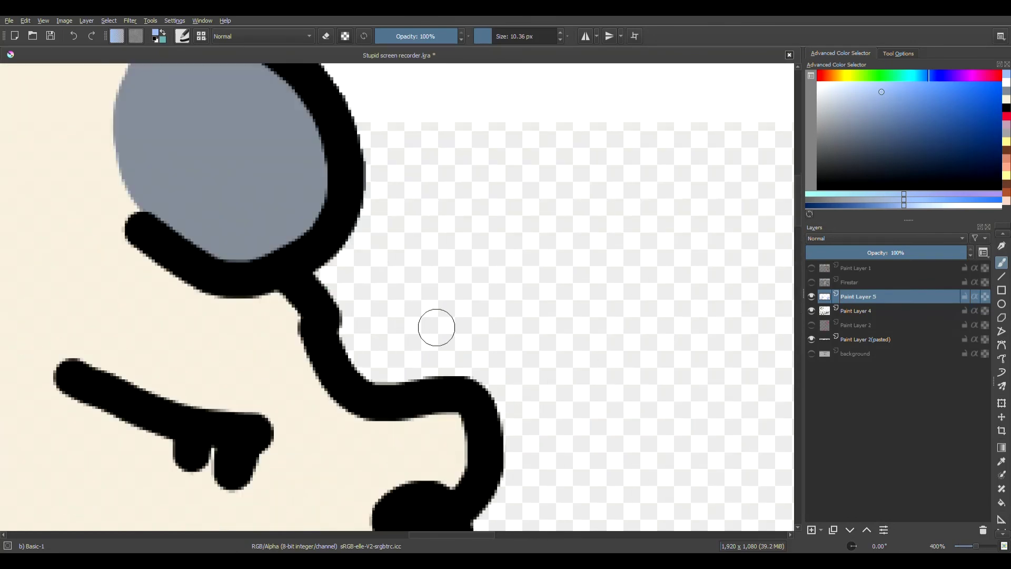
{"action": "left_click_drag", "start_coordinate": [358, 298], "coordinate": [359, 310]}
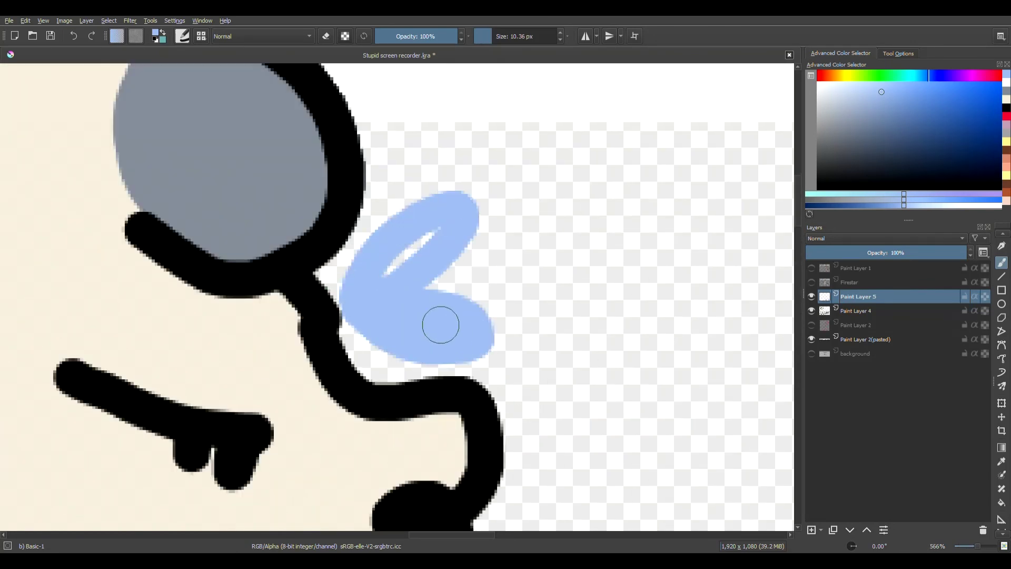
Step: Outline the light blue petal shape beside the ear in dark navy blue with a 4.12 px brush
{"action": "key", "text": "d"}
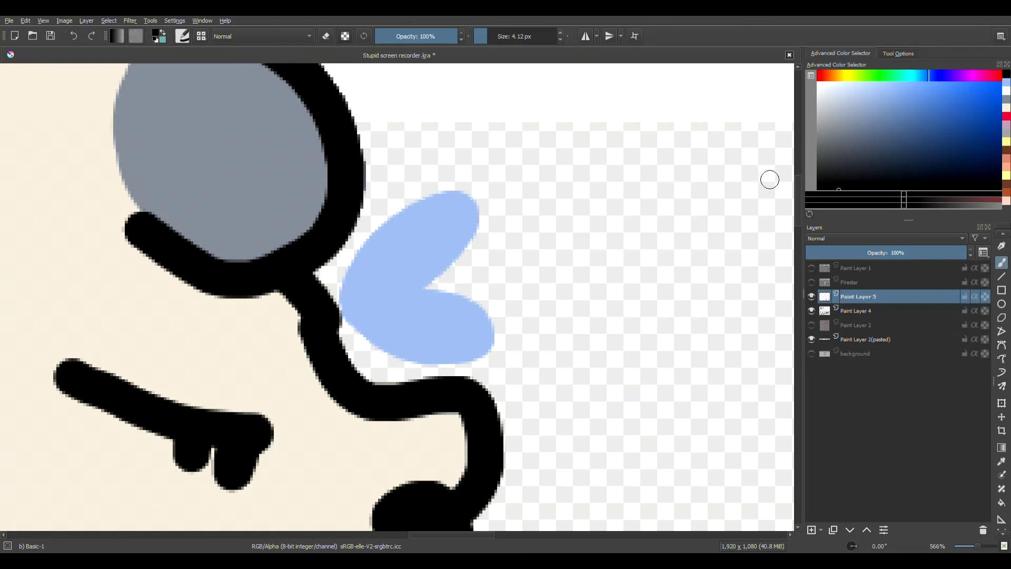
{"action": "left_click", "coordinate": [921, 161]}
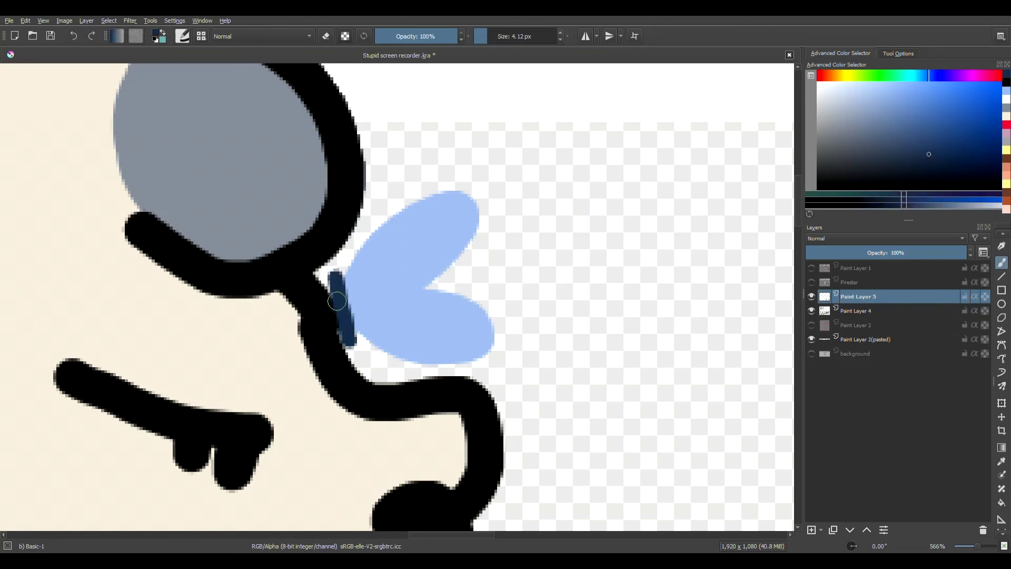
{"action": "scroll", "coordinate": [287, 331], "scroll_direction": "down", "scroll_amount": 6}
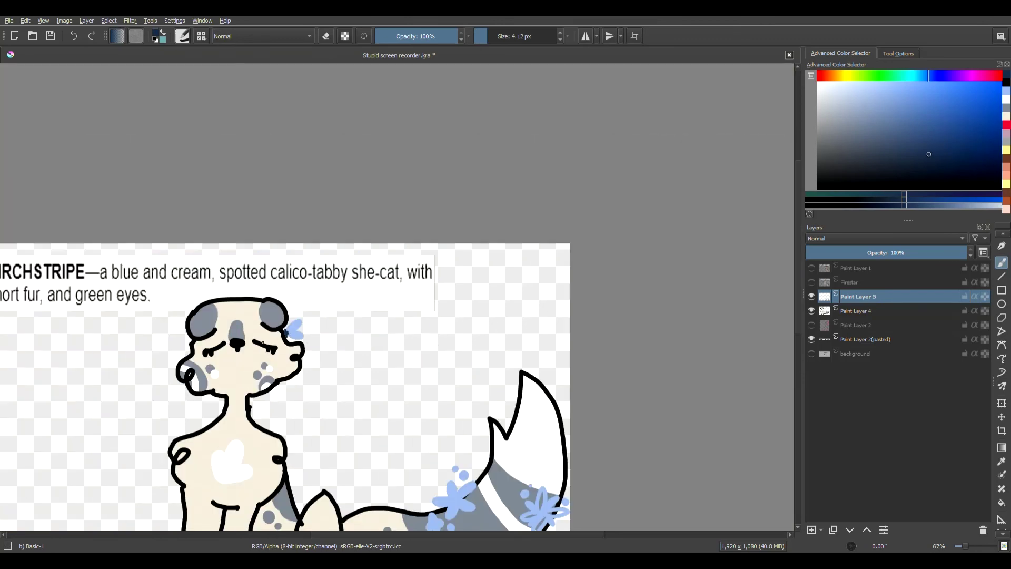
{"action": "scroll", "coordinate": [287, 331], "scroll_direction": "up", "scroll_amount": 8}
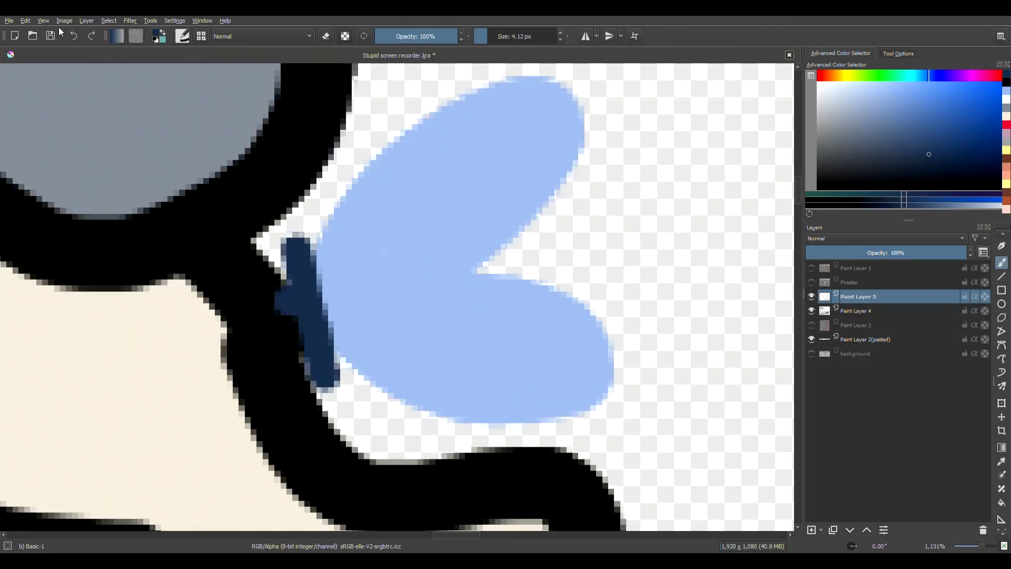
{"action": "mouse_move", "coordinate": [349, 219]}
{"action": "left_mouse_down"}
{"action": "mouse_move", "coordinate": [553, 168]}
{"action": "mouse_move", "coordinate": [542, 401]}
{"action": "mouse_move", "coordinate": [372, 343]}
{"action": "left_mouse_up"}
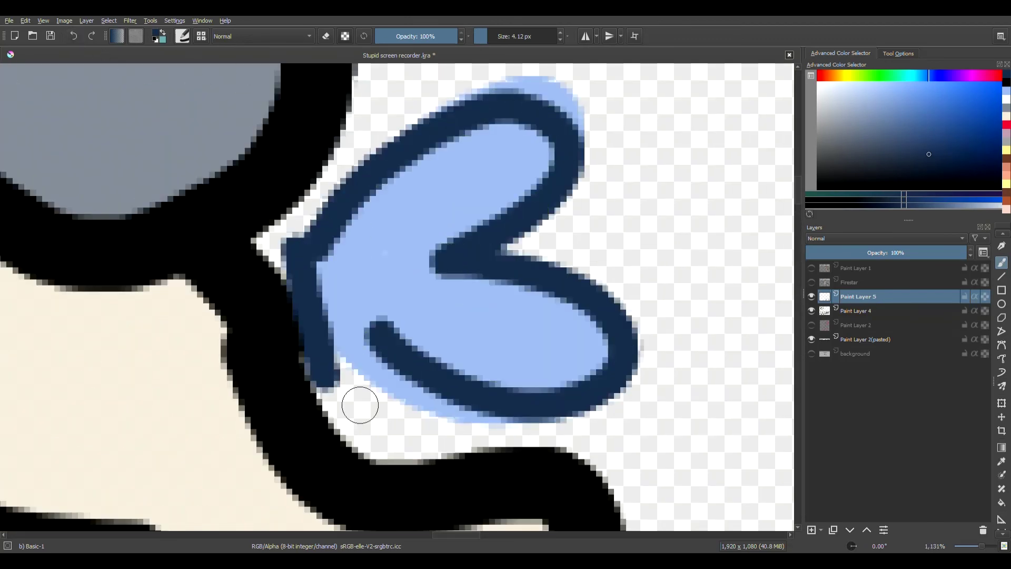
{"action": "scroll", "coordinate": [353, 333], "scroll_direction": "down", "scroll_amount": 10}
{"action": "scroll", "coordinate": [371, 351], "scroll_direction": "down", "scroll_amount": 2}
{"action": "scroll", "coordinate": [354, 405], "scroll_direction": "up", "scroll_amount": 3}
{"action": "scroll", "coordinate": [323, 396], "scroll_direction": "down", "scroll_amount": 3}
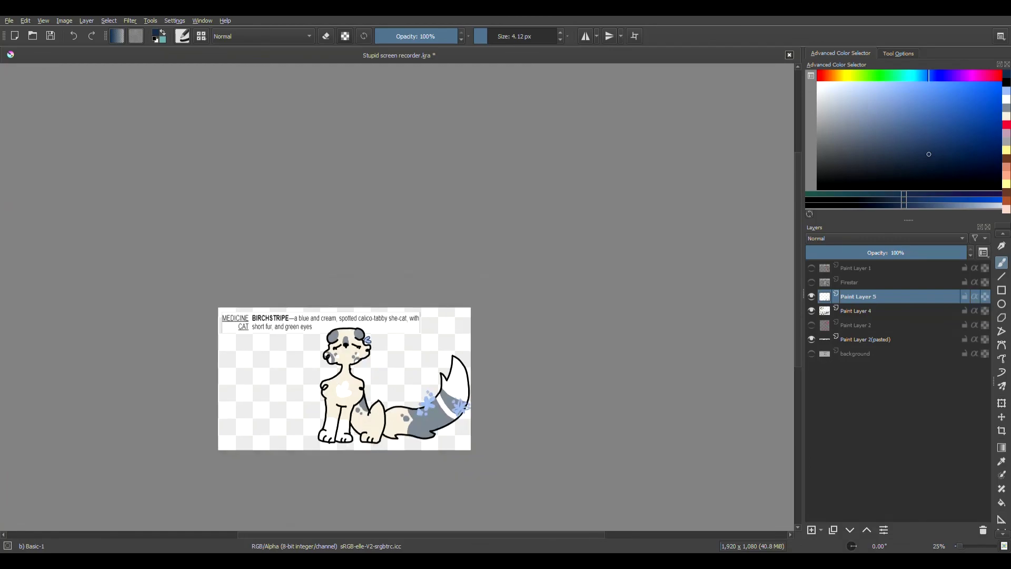
{"action": "scroll", "coordinate": [430, 422], "scroll_direction": "up", "scroll_amount": 3}
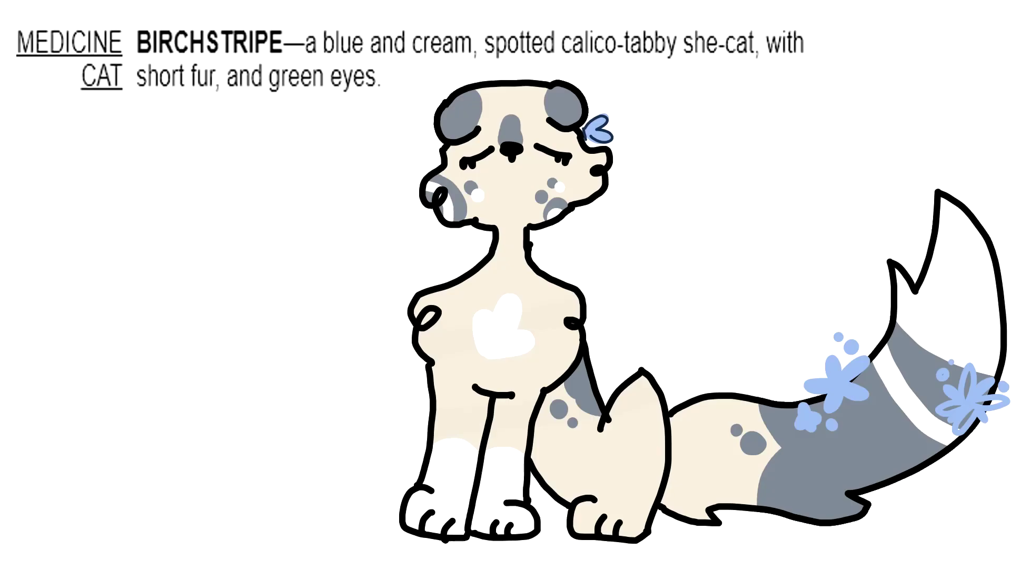